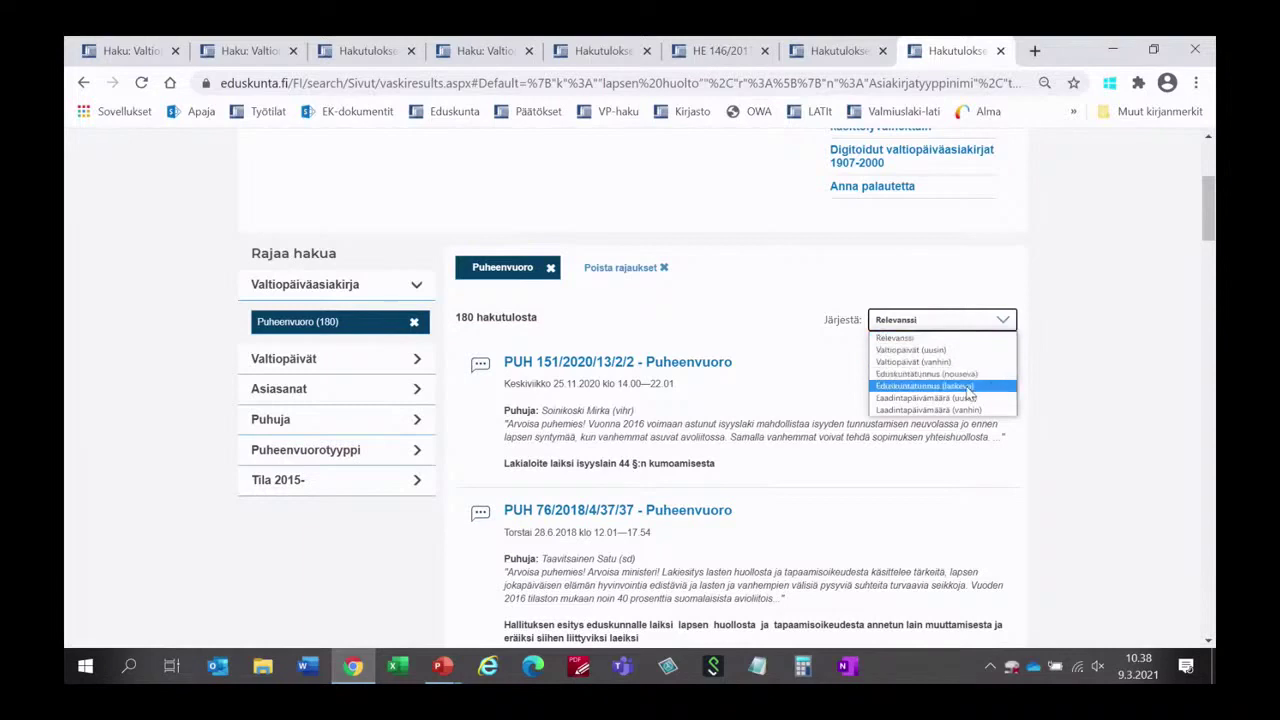
Sort the "lapsen huolto" speech results by Eduskuntatunnus (laskeva)
left_click(965, 386)
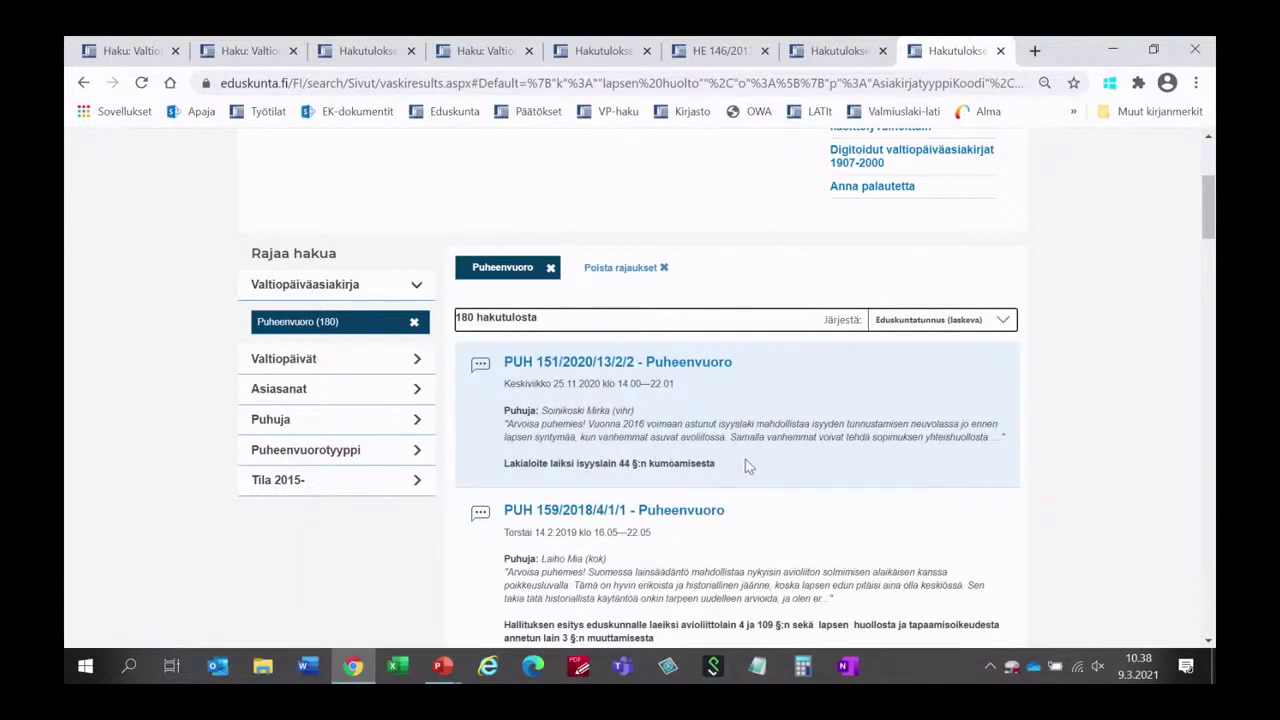
scroll(800, 471, "up", 3)
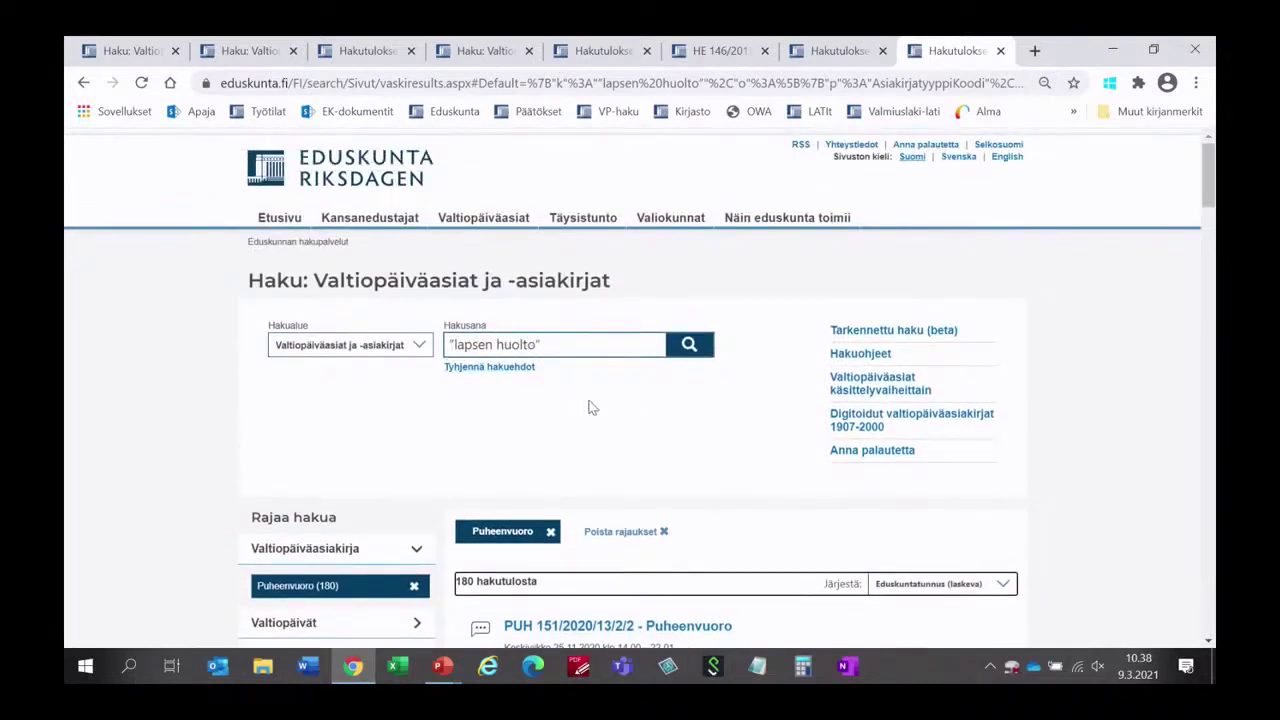
scroll(755, 460, "down", 3)
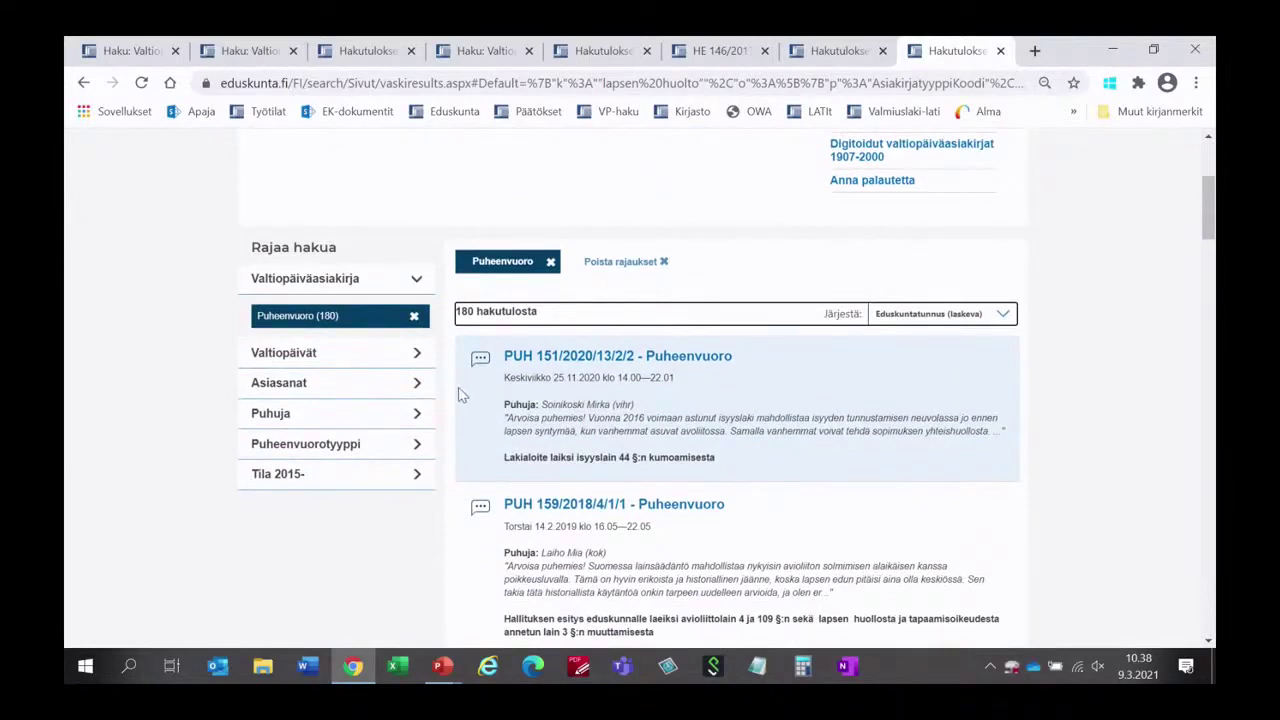
Narrow the speeches to the 2018 parliamentary session (Valtiopäivät) and remove that restriction again
left_click(417, 354)
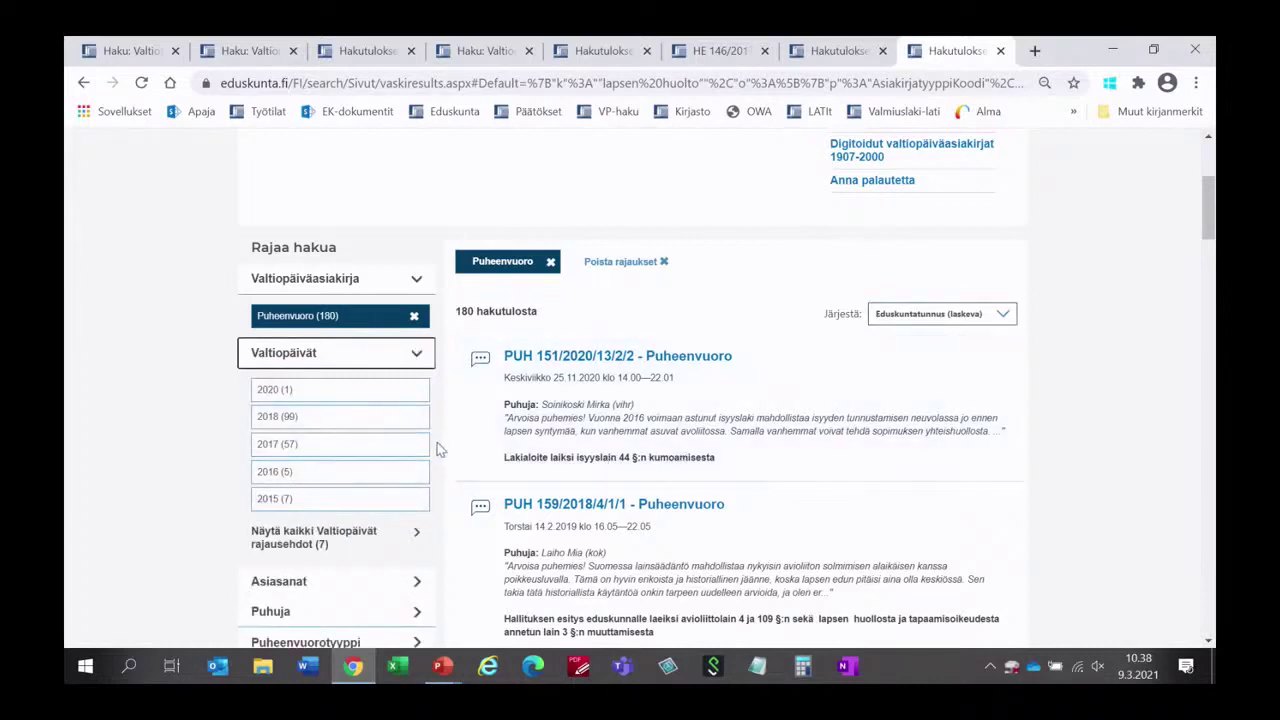
left_click(289, 419)
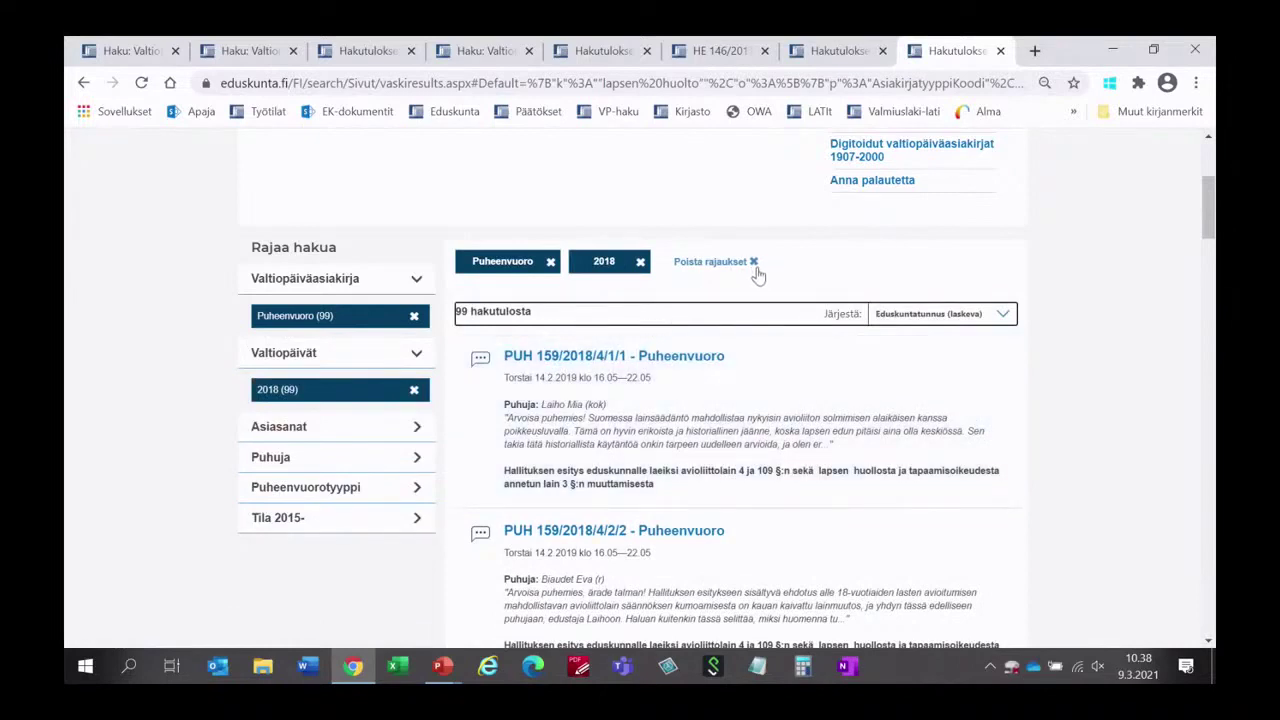
left_click(641, 263)
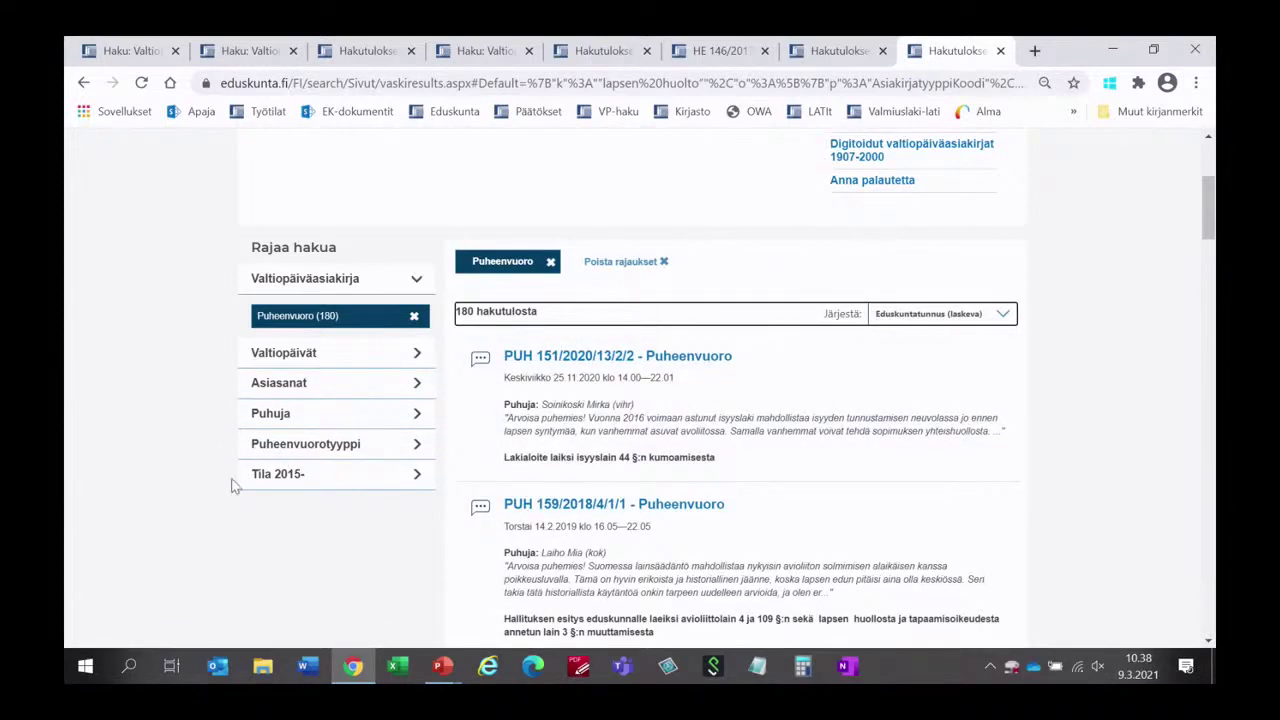
Restrict the speech results to the speech type Varsinainen puheenvuoro
left_click(418, 451)
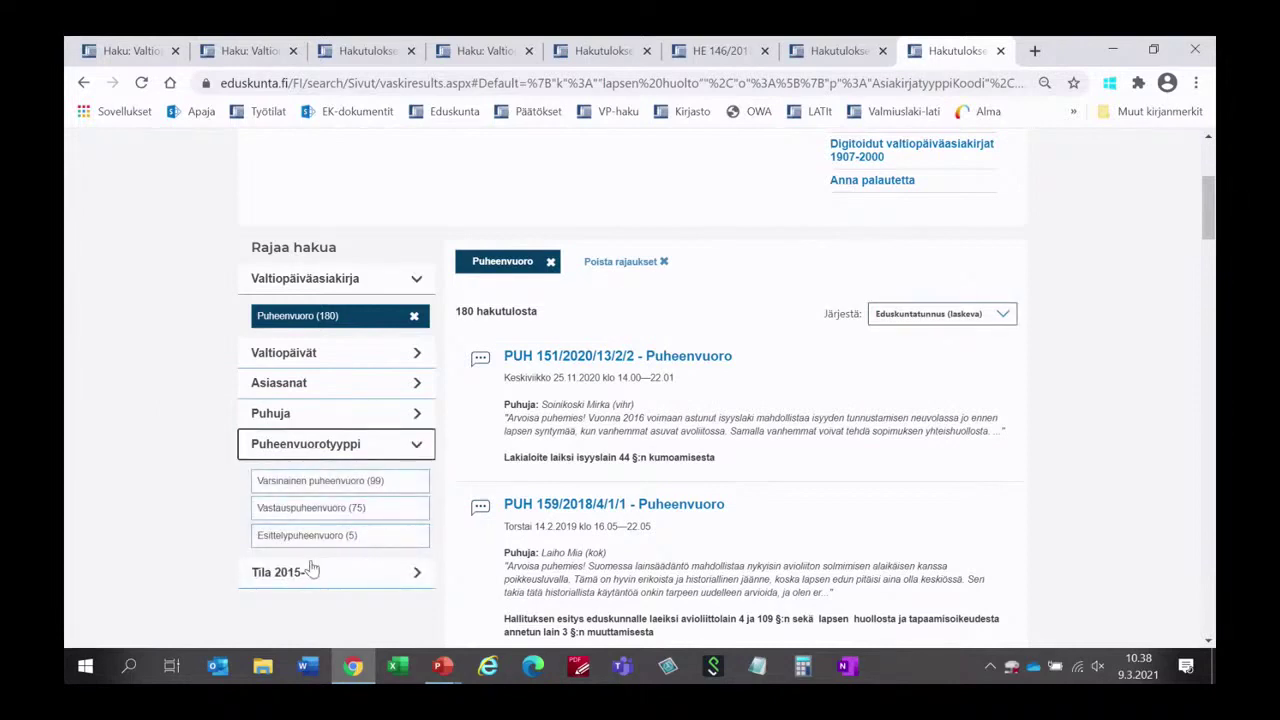
left_click(316, 482)
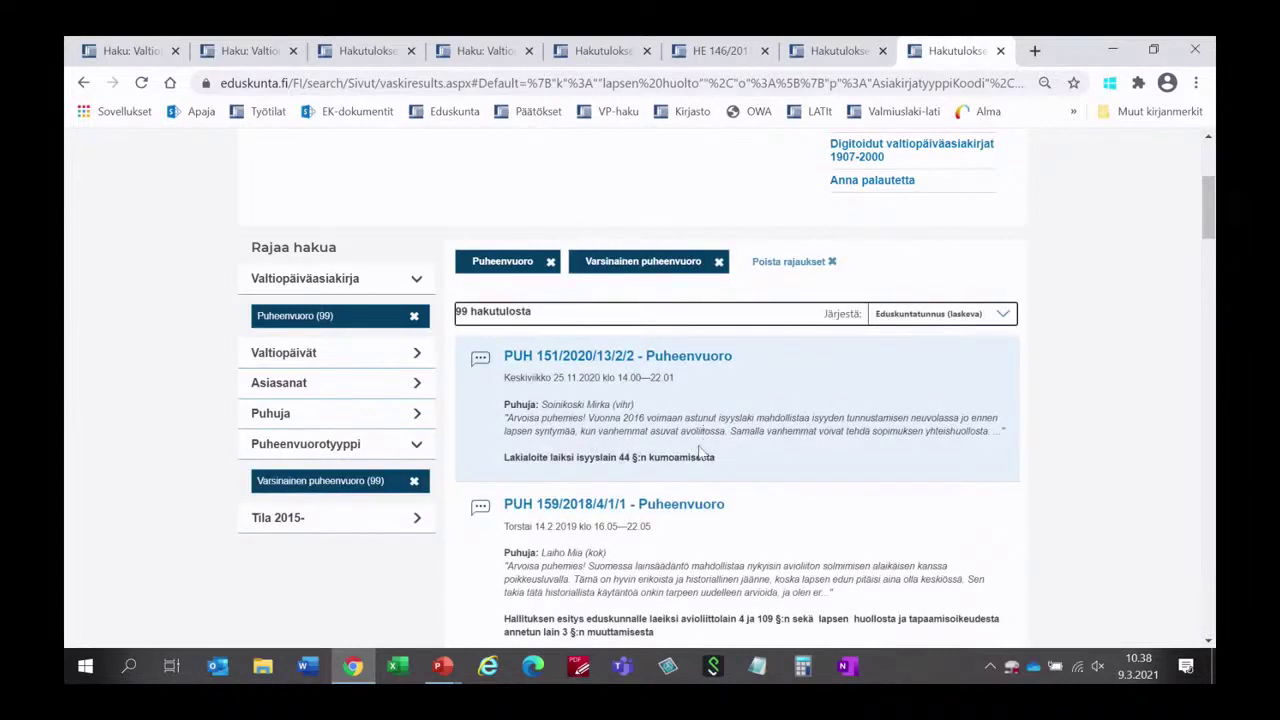
scroll(700, 445, "up", 2)
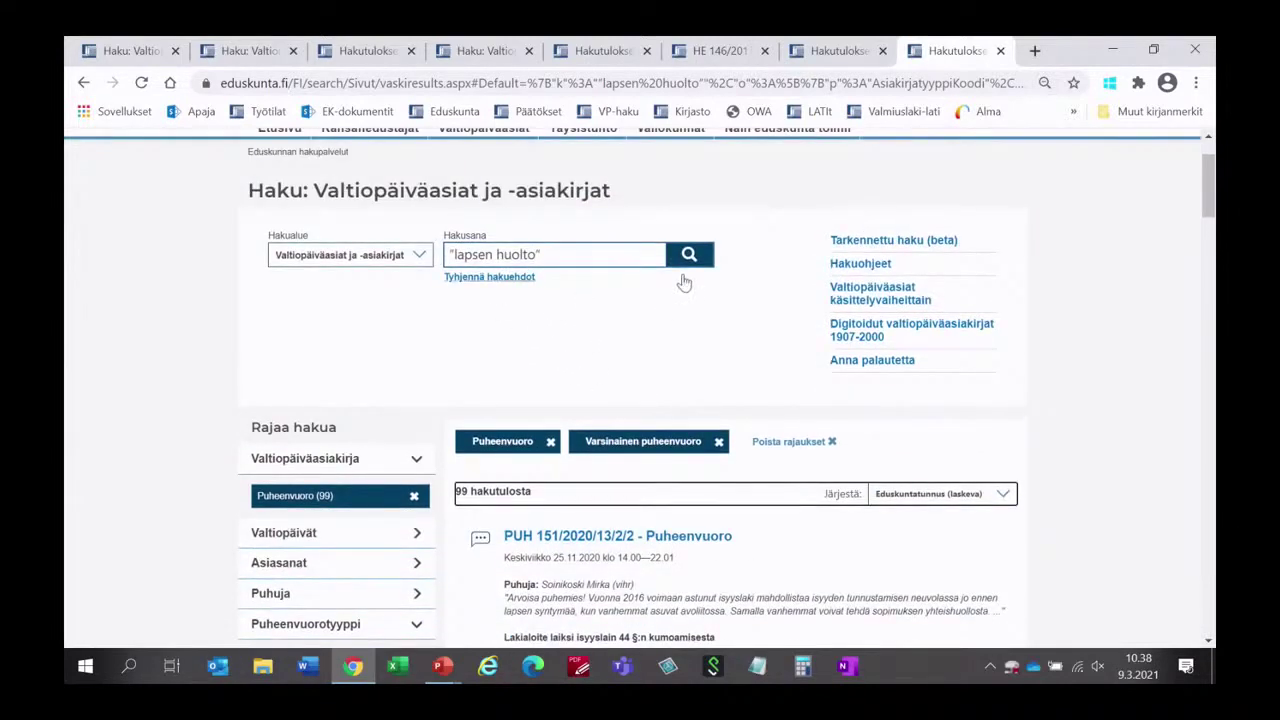
scroll(940, 468, "down", 3)
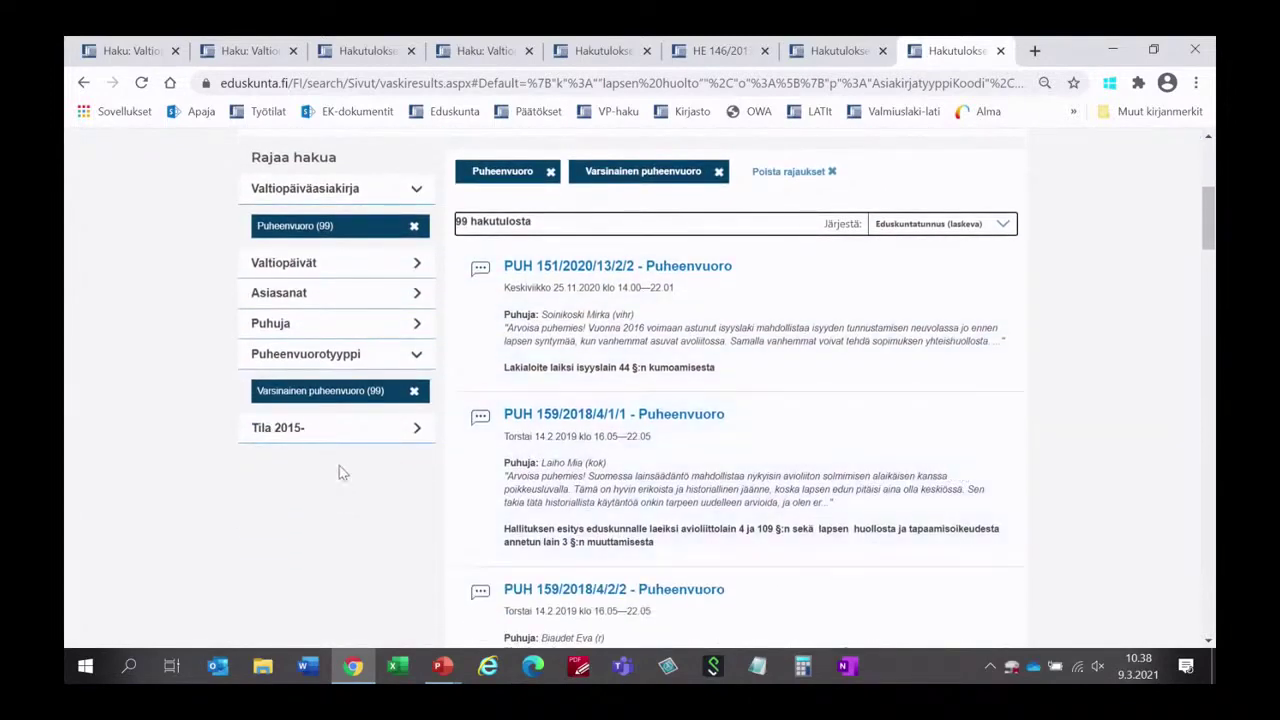
Expand the Puhuja refiner to examine which speakers gave the "lapsen huolto" speeches
left_click(418, 326)
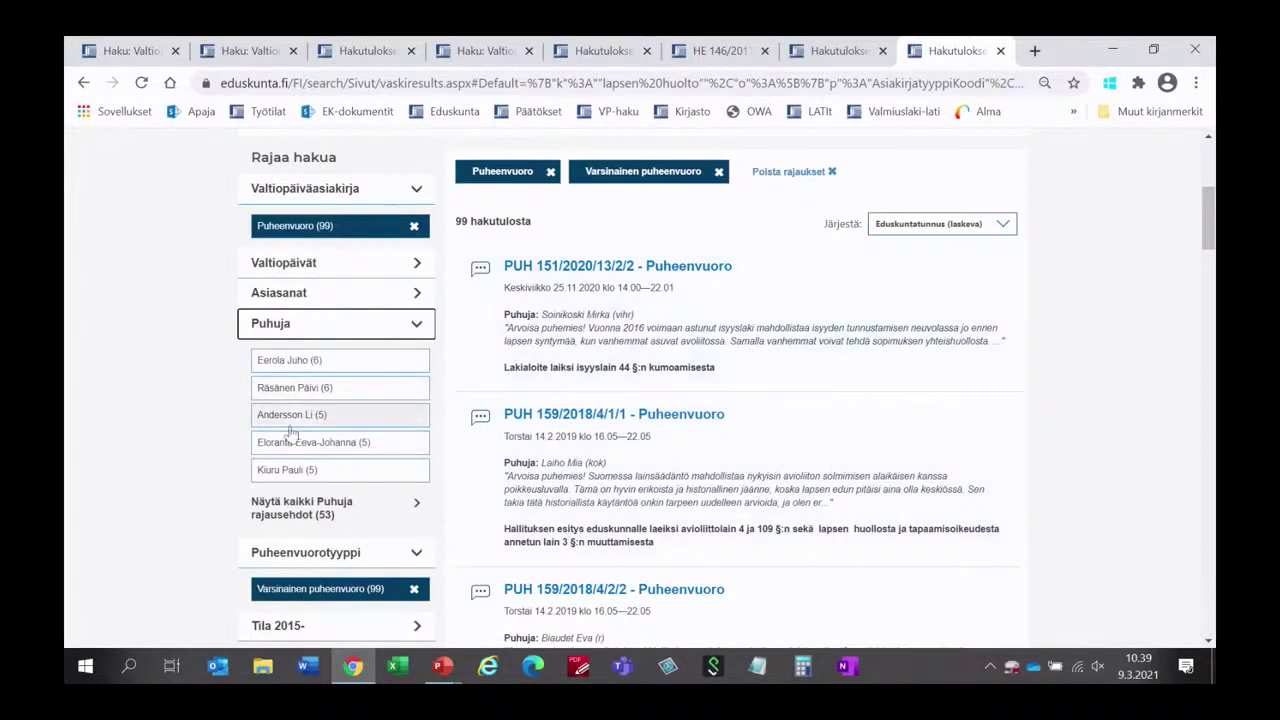
scroll(228, 445, "down", 1)
scroll(224, 449, "up", 3)
scroll(221, 449, "up", 1)
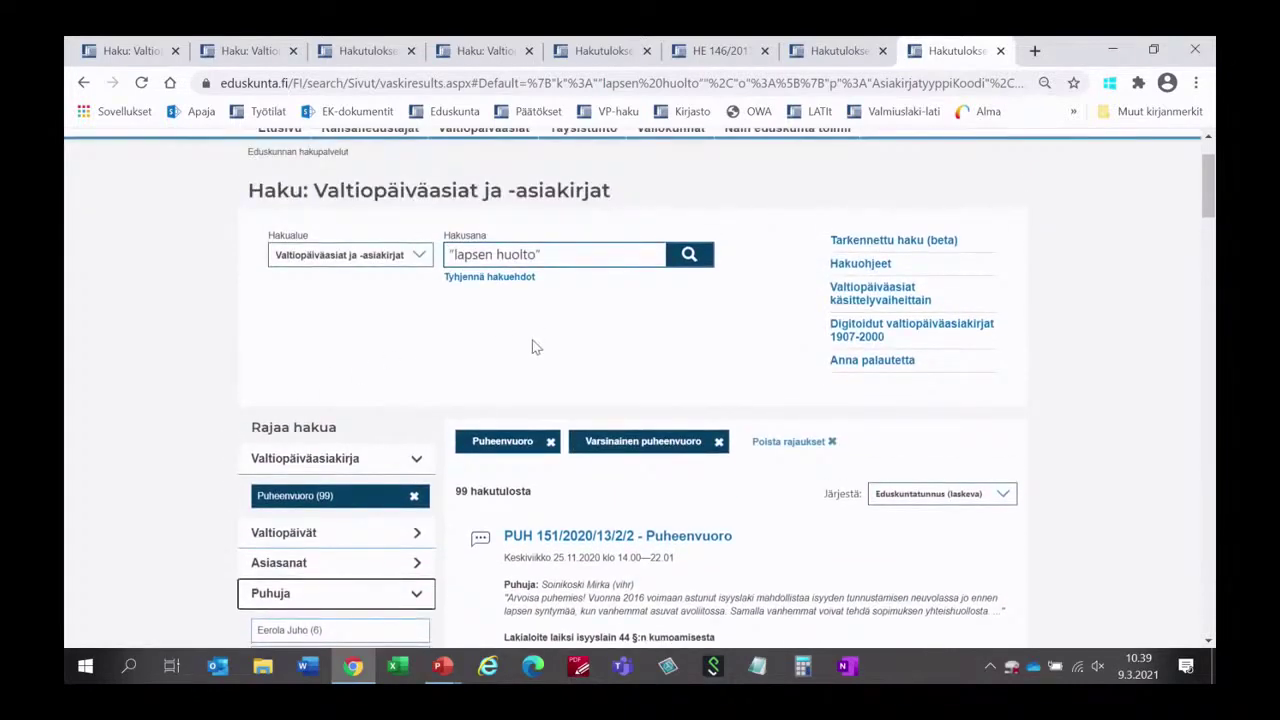
Switch to the PowerPoint slide, open its linked eduskuntatunnus:puh search and limit the results to the 2021 parliamentary session
key("alt+Tab")
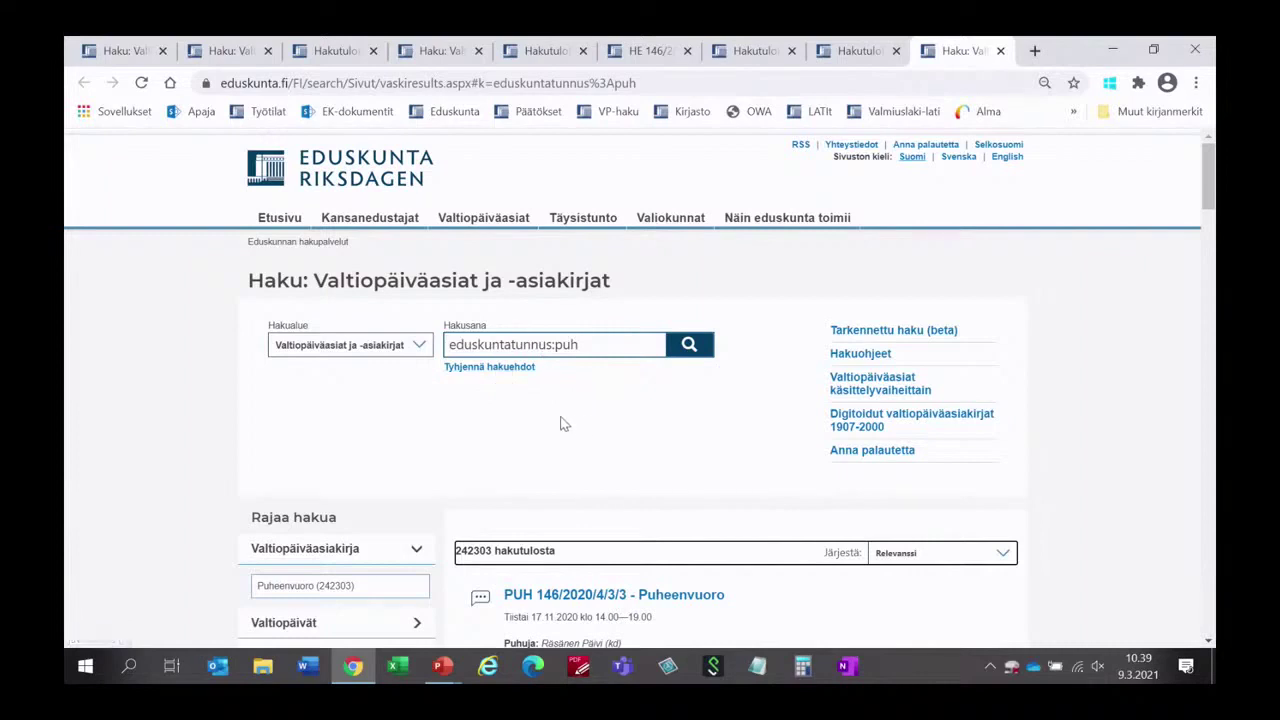
scroll(563, 418, "down", 2)
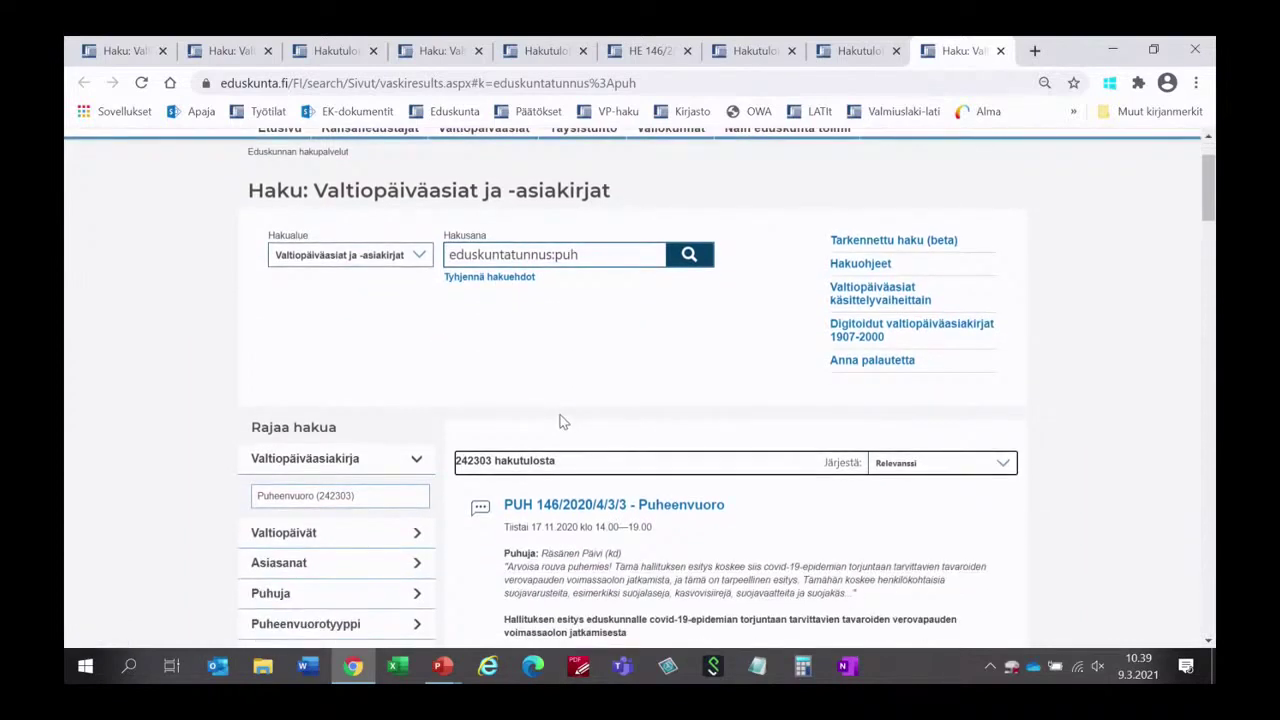
scroll(228, 382, "down", 1)
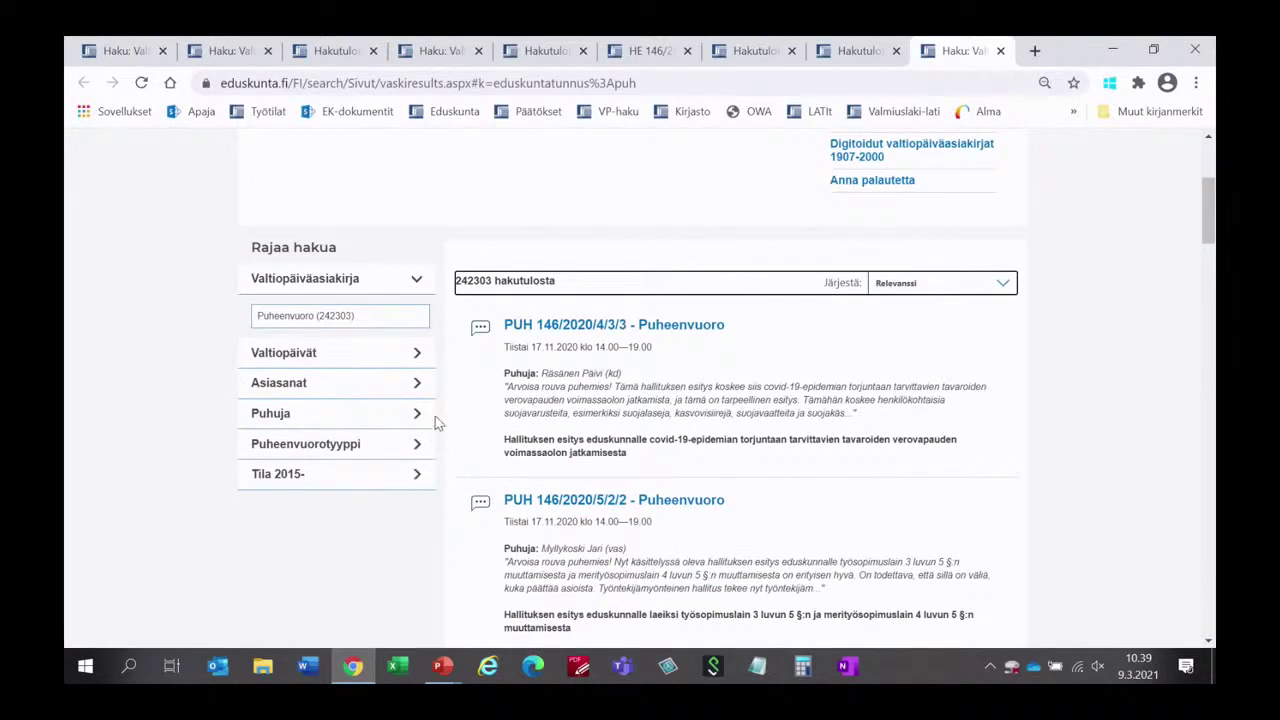
left_click(417, 360)
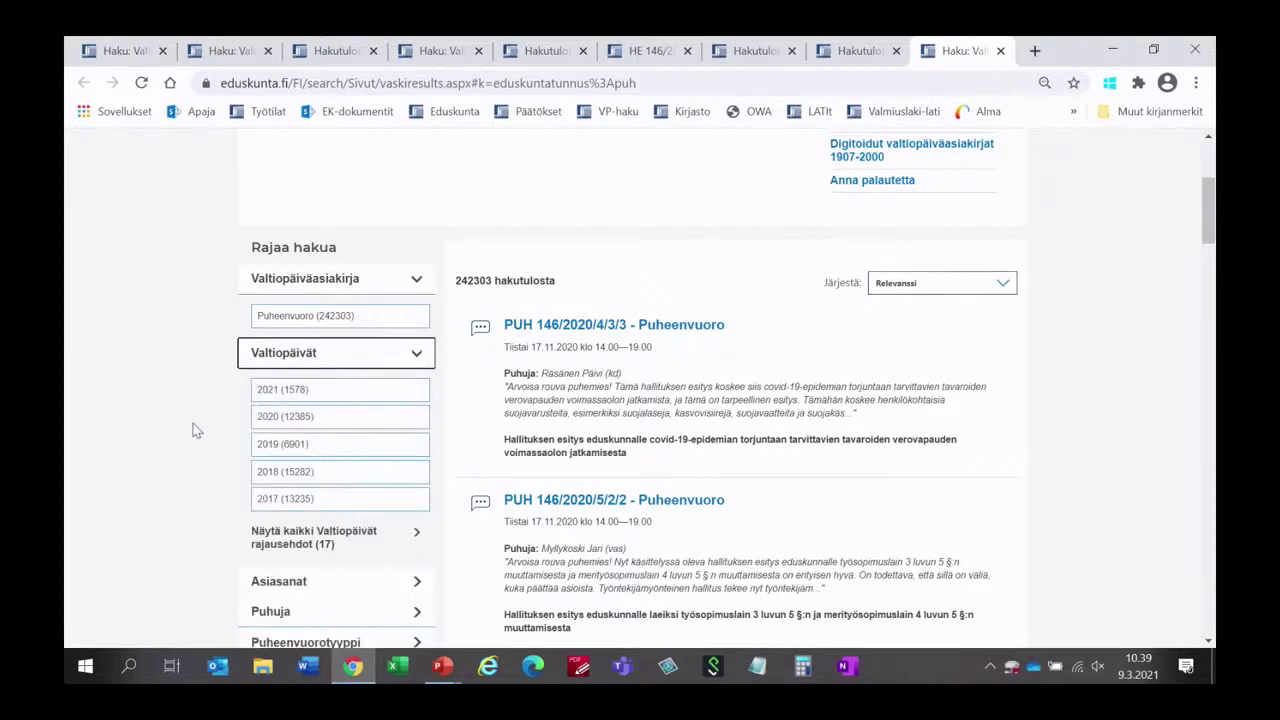
left_click(288, 392)
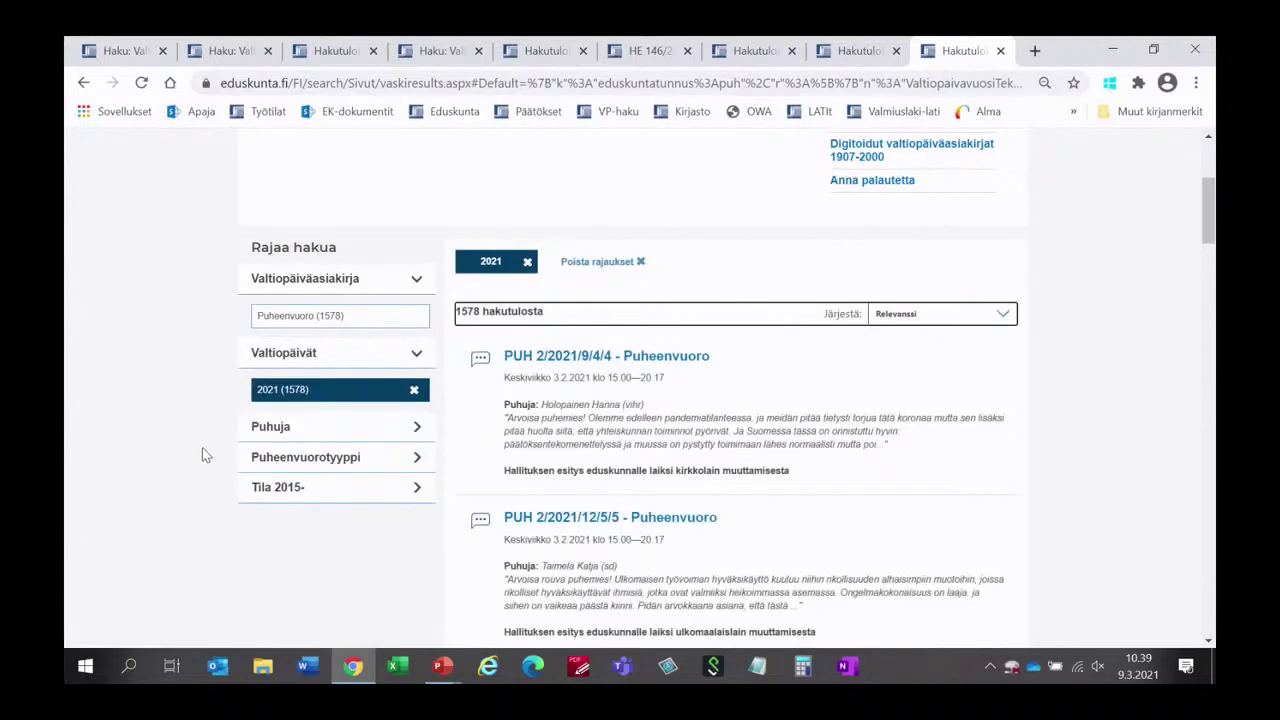
Expand the Puhuja refiner to examine the most frequent speakers of the 2021 session
left_click(417, 429)
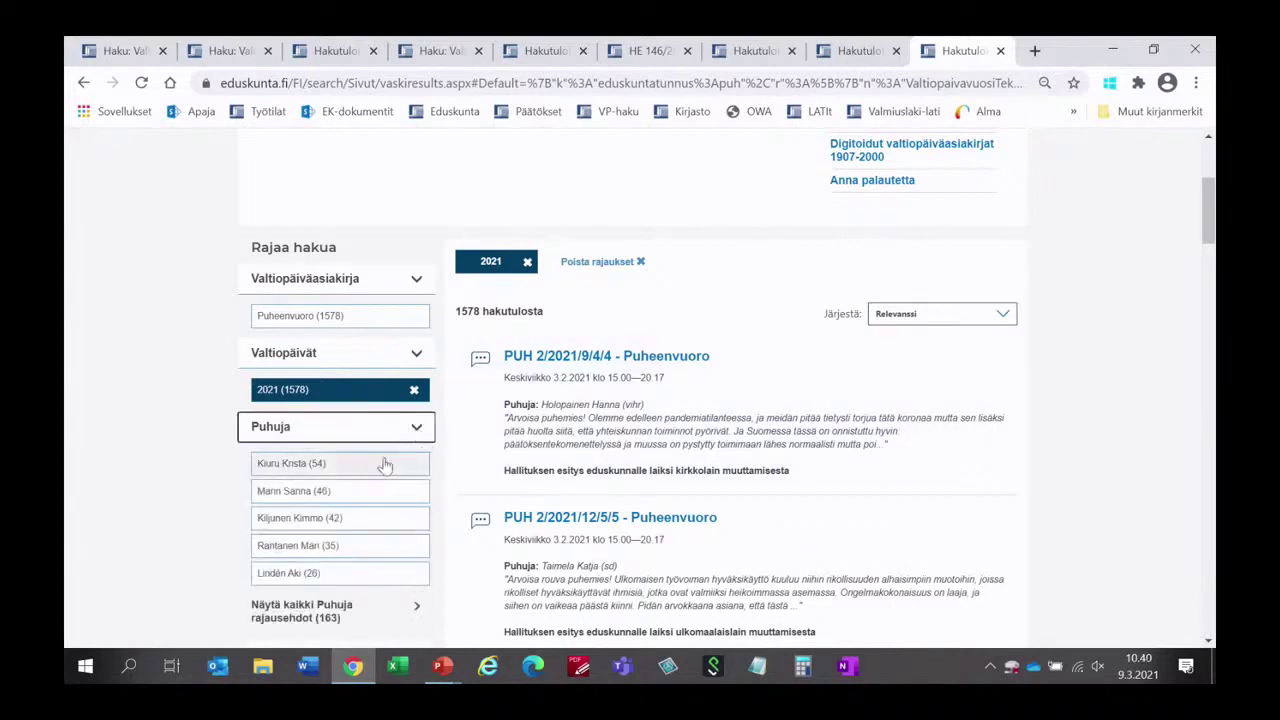
scroll(177, 473, "down", 2)
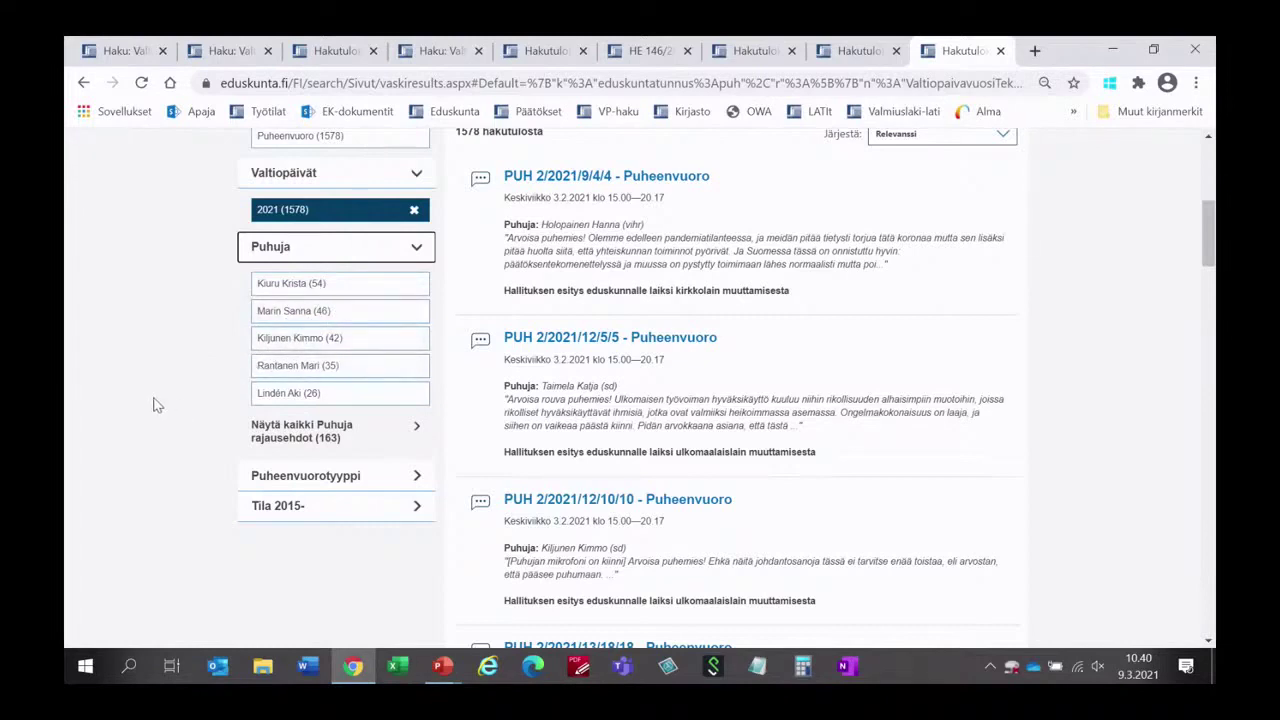
scroll(155, 405, "up", 1)
scroll(155, 405, "up", 1)
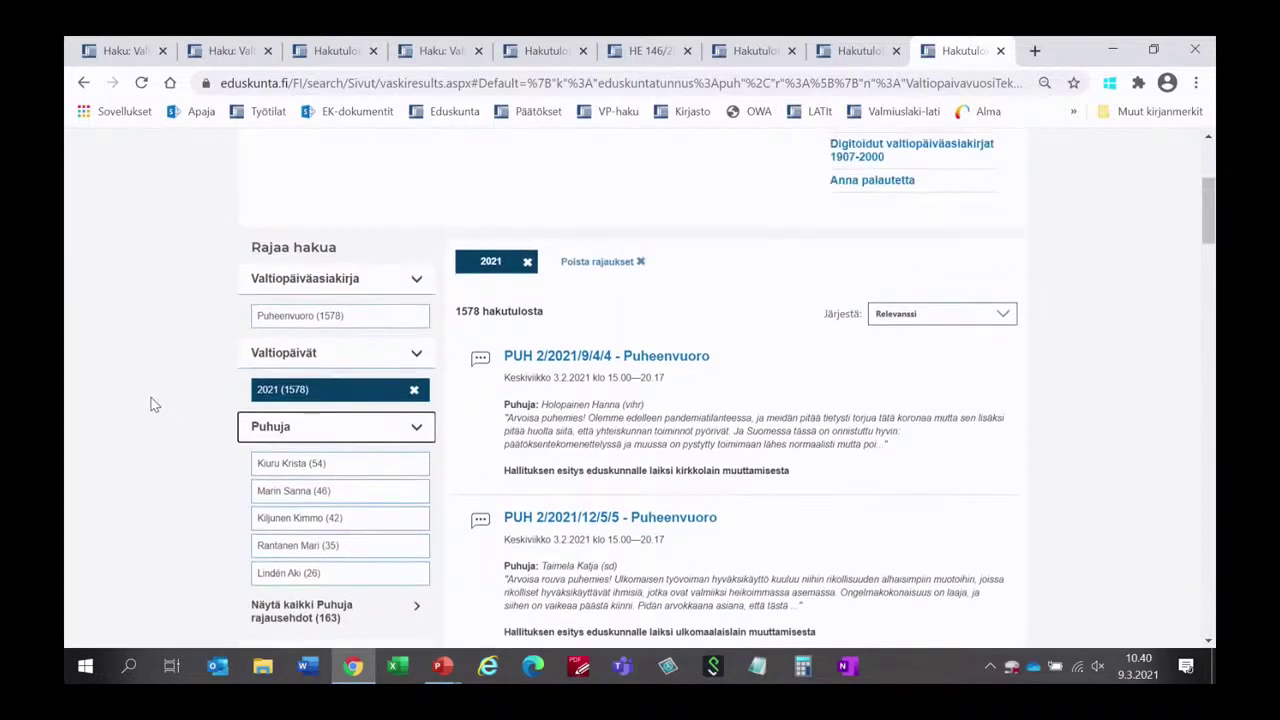
Extend the query to "eduskuntatunnus:puh AND valtiopaivat>2018" and run the search
scroll(153, 404, "up", 1)
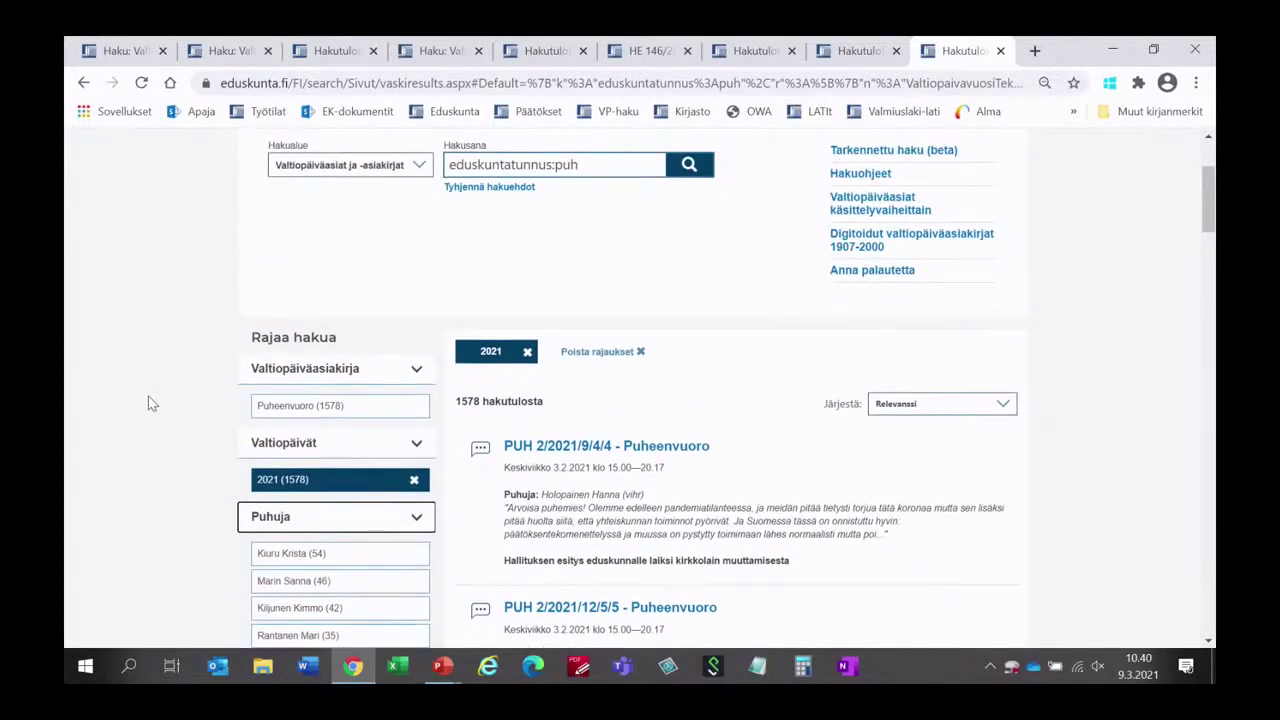
left_click(587, 166)
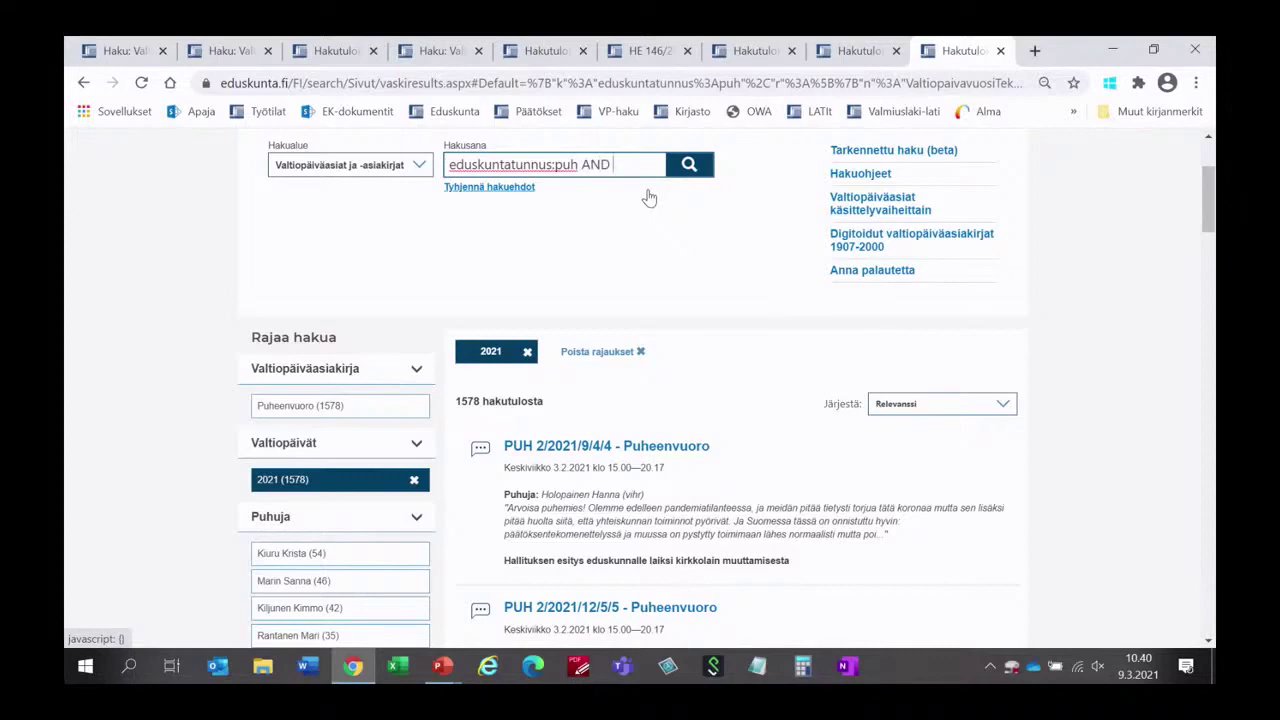
type("AND valtiopaivat")
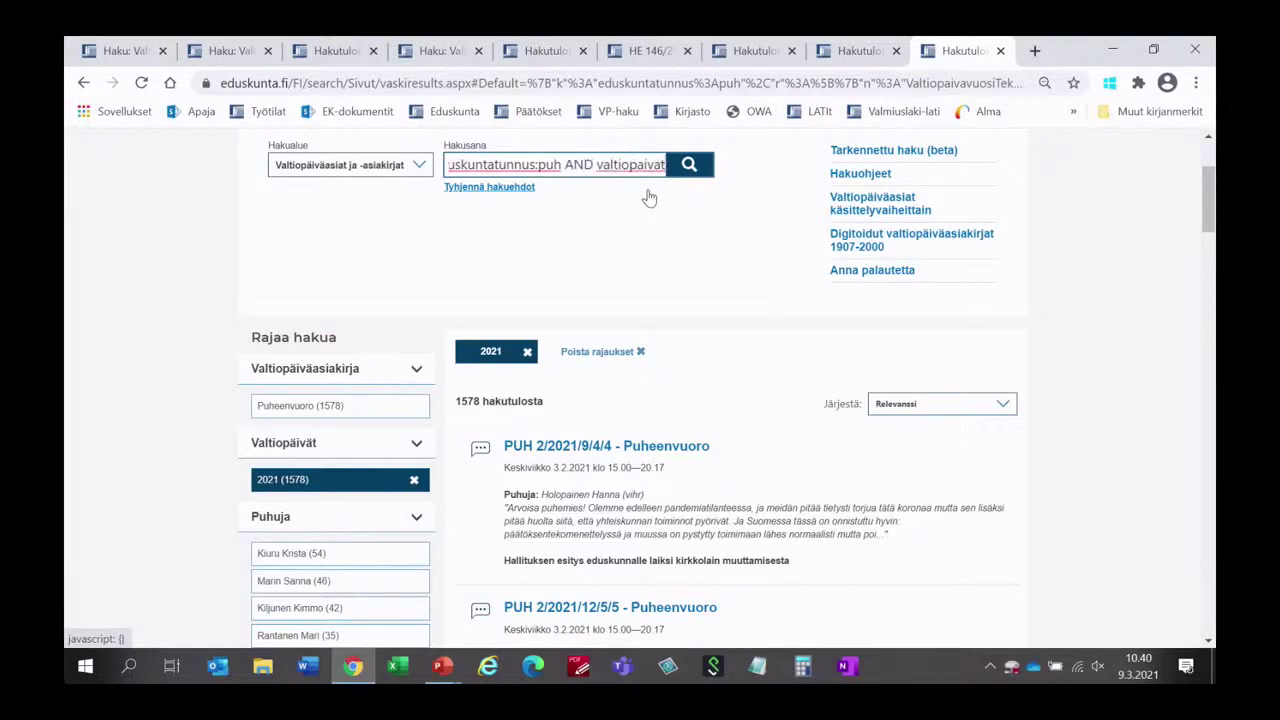
type(">20")
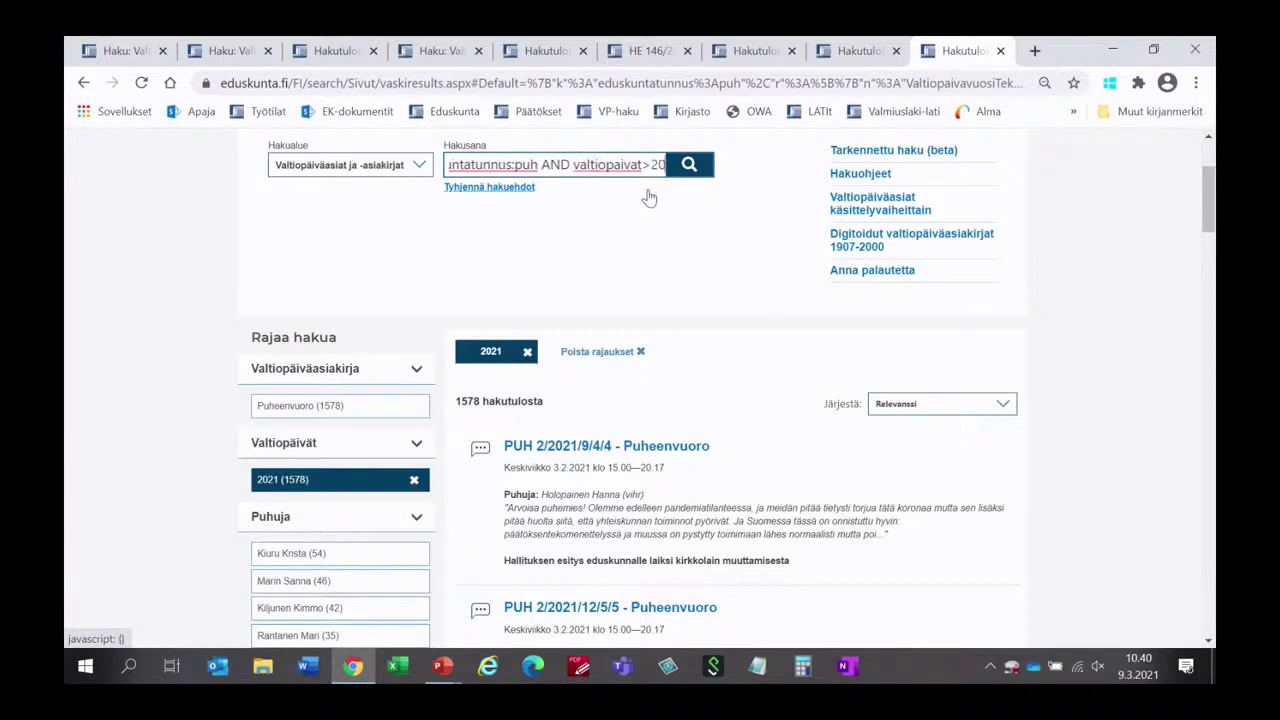
type("18")
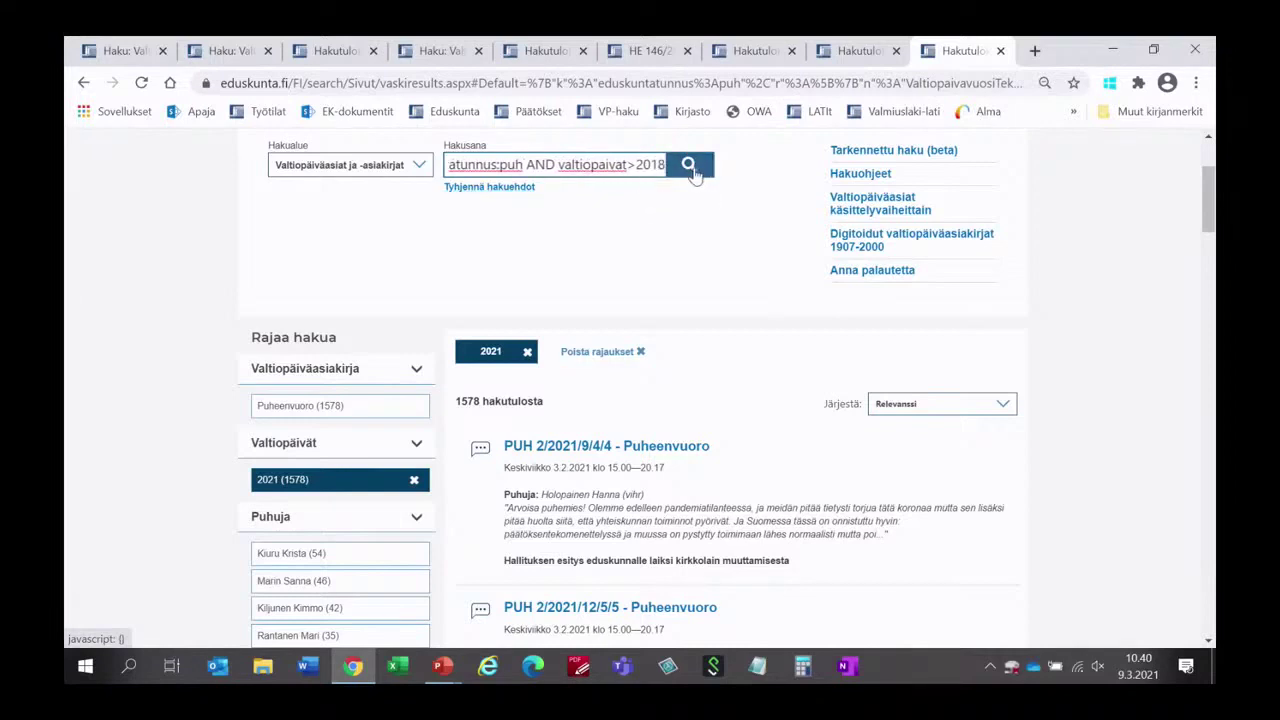
left_click(690, 166)
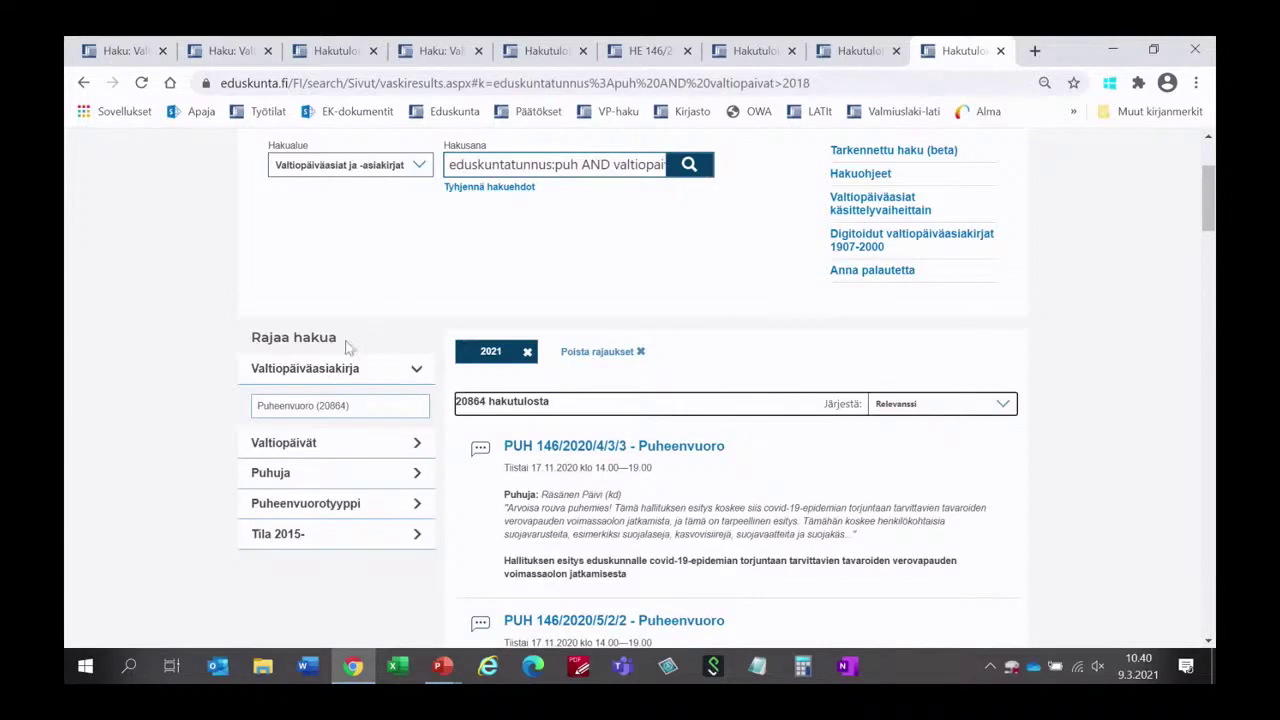
Expand the Puhuja refiner to examine the most frequent speakers in sessions after 2018
scroll(185, 452, "down", 1)
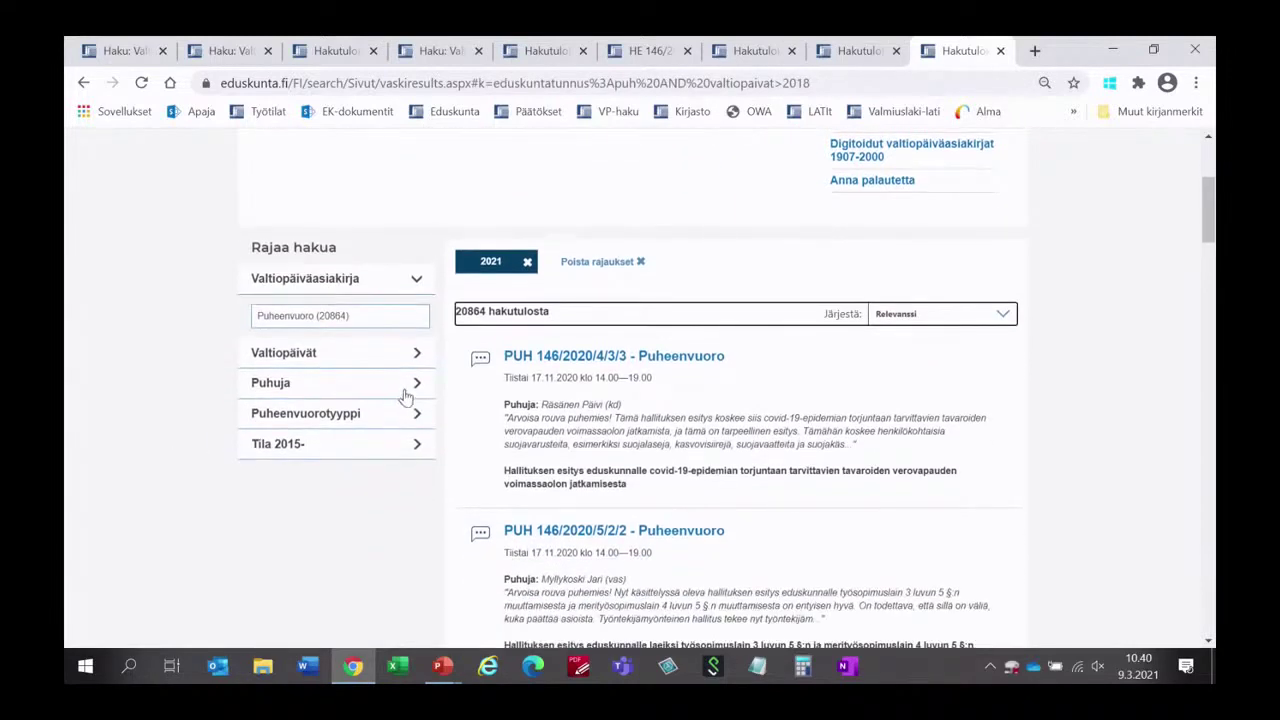
left_click(417, 386)
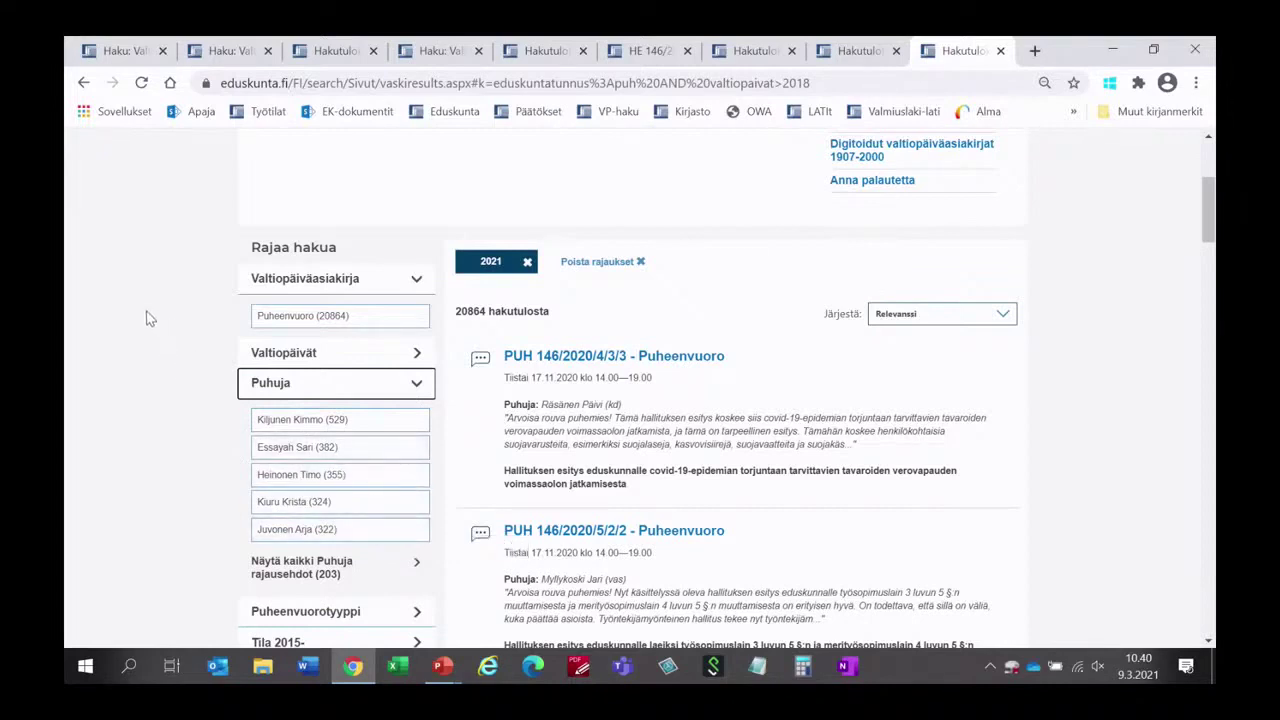
scroll(146, 319, "up", 3)
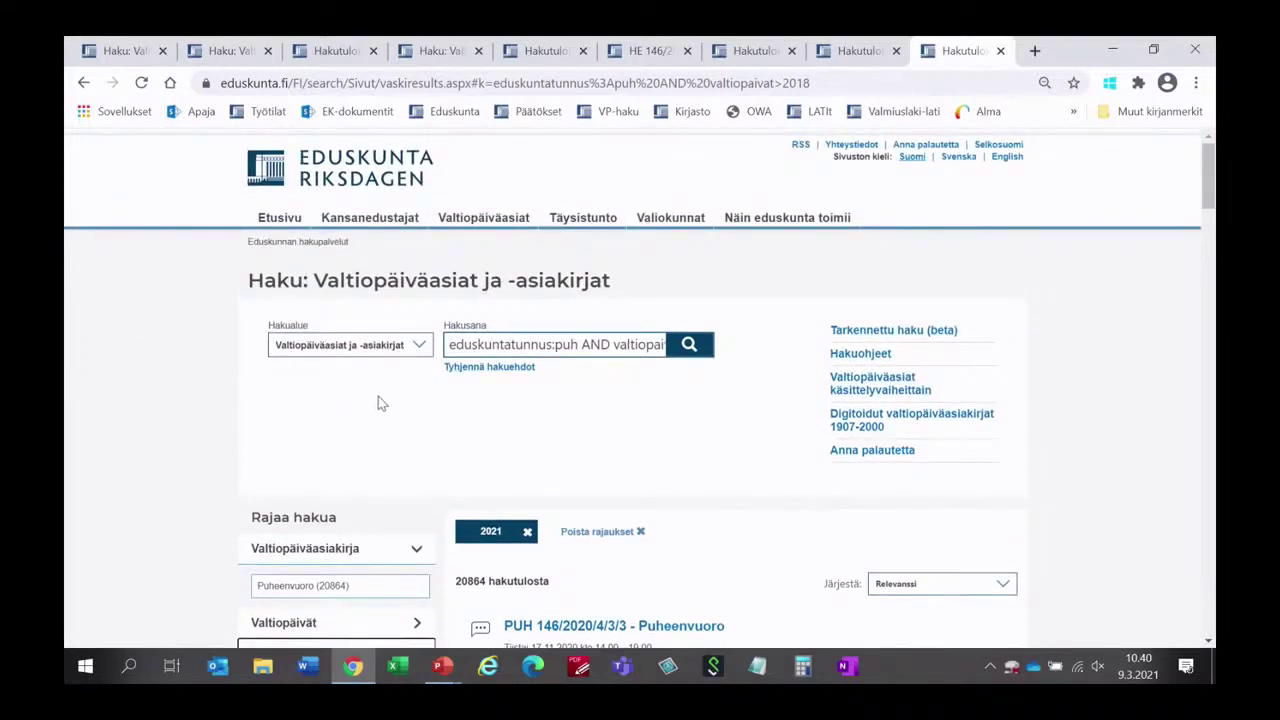
Consult the PowerPoint slide on speech searches, return to the browser and search for "eduskuntatunnus:ptk fennovoima*"
key("alt+Tab")
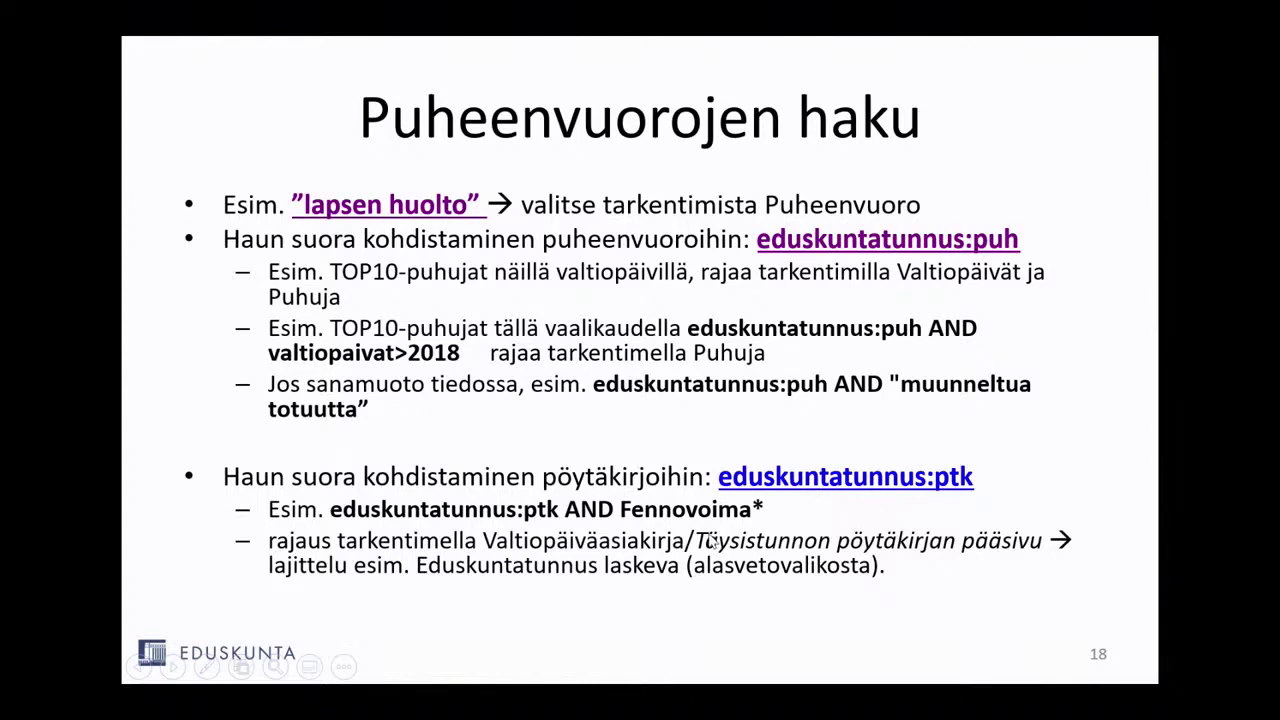
key("alt+Tab")
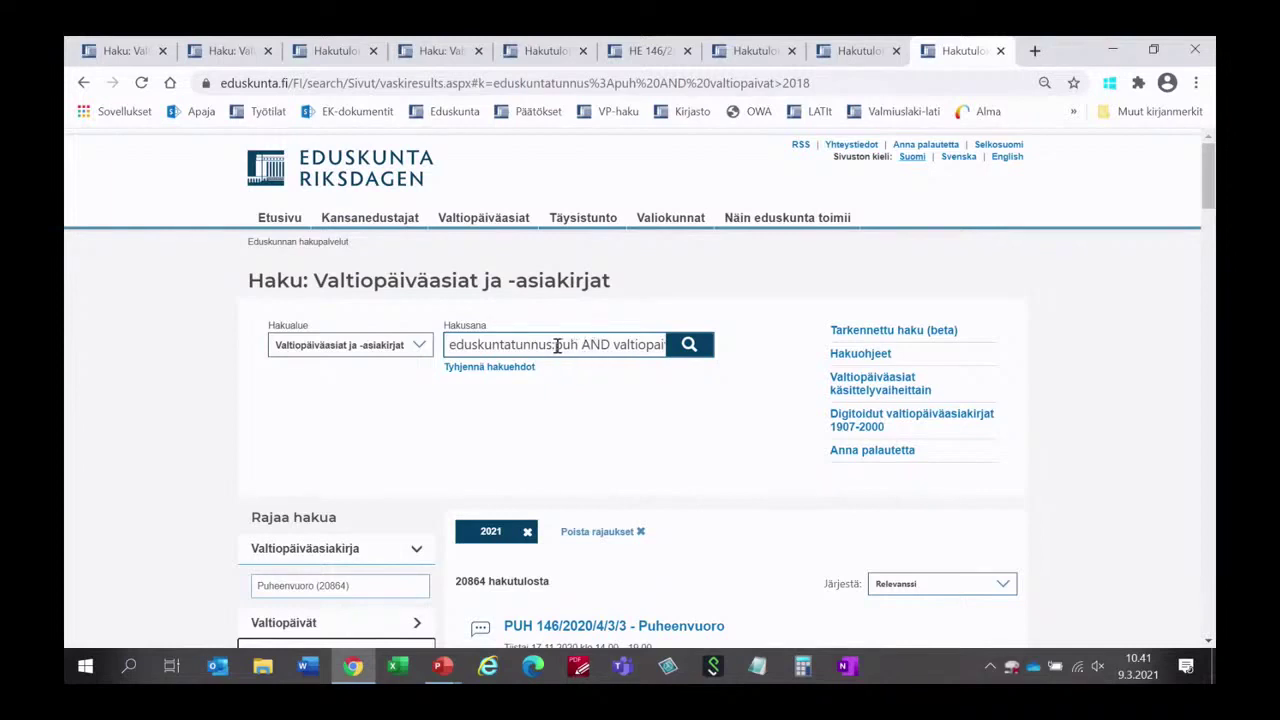
left_click_drag(557, 345, 653, 336)
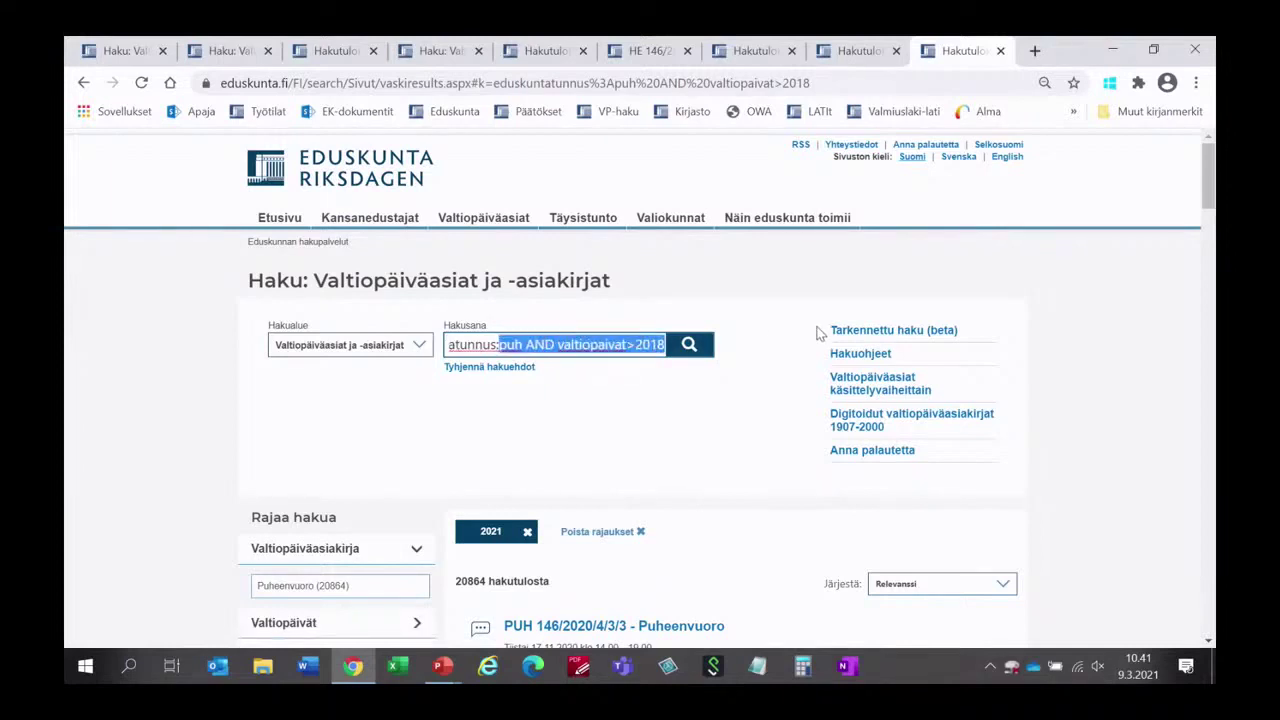
key("BackSpace")
type("p")
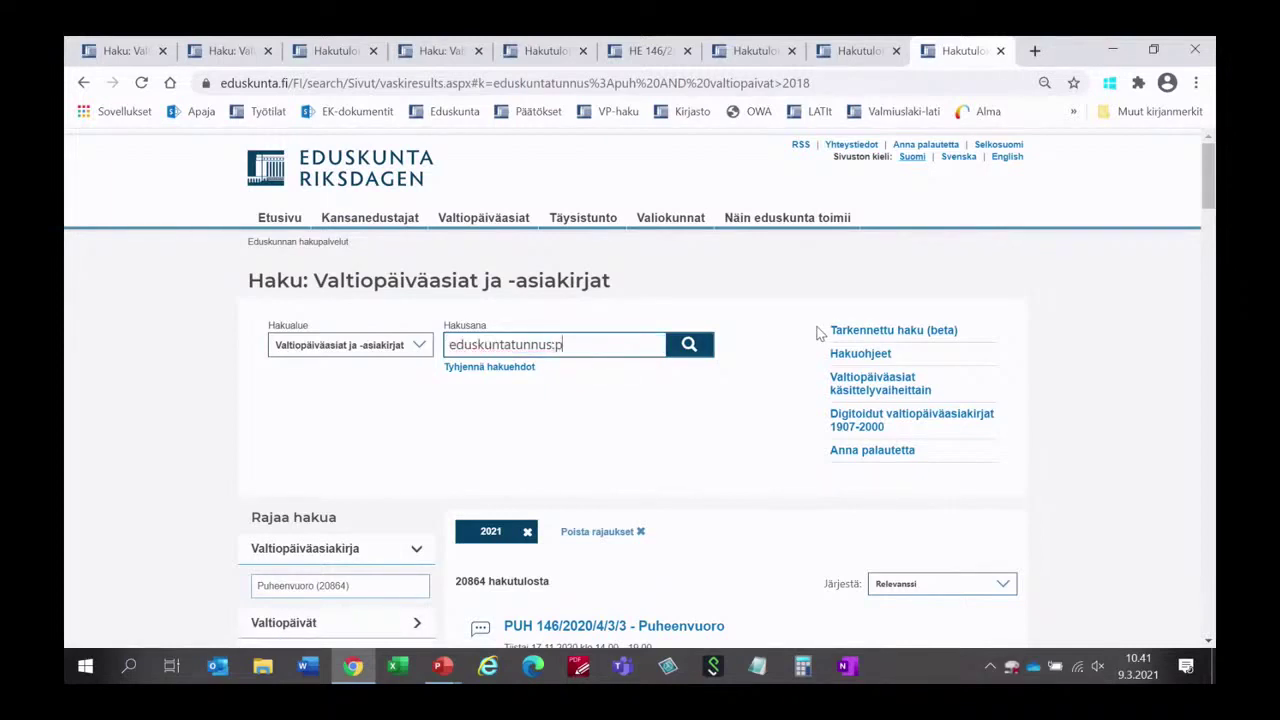
type("tk fennovoima*")
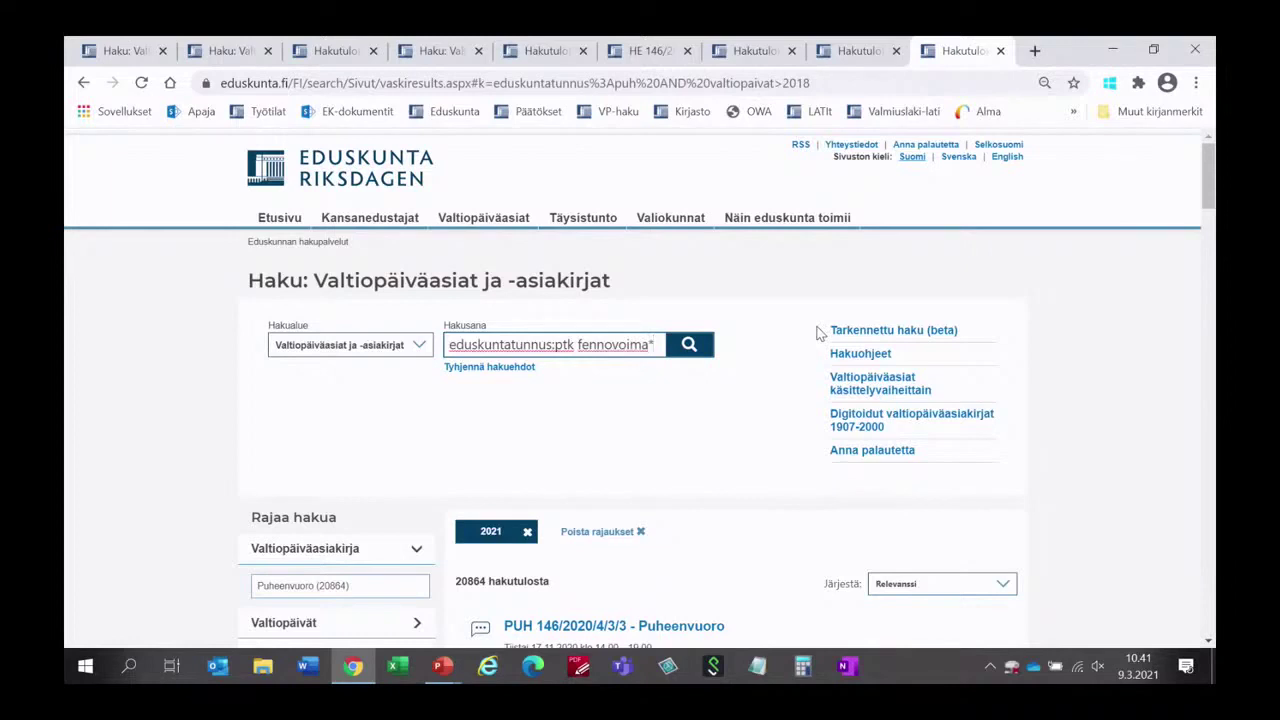
key("Return")
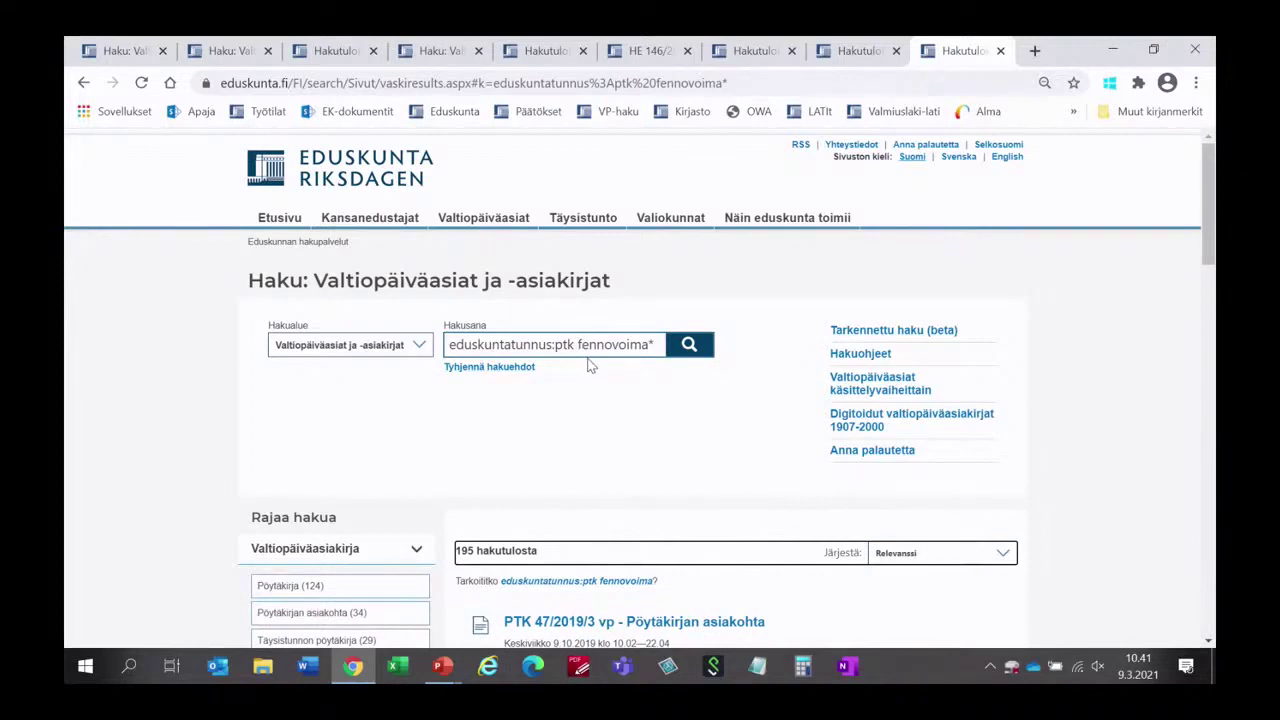
Expand the Valtiopäivät refiner and show all its values to examine how the Fennovoima minutes are spread over the sessions
scroll(640, 421, "down", 2)
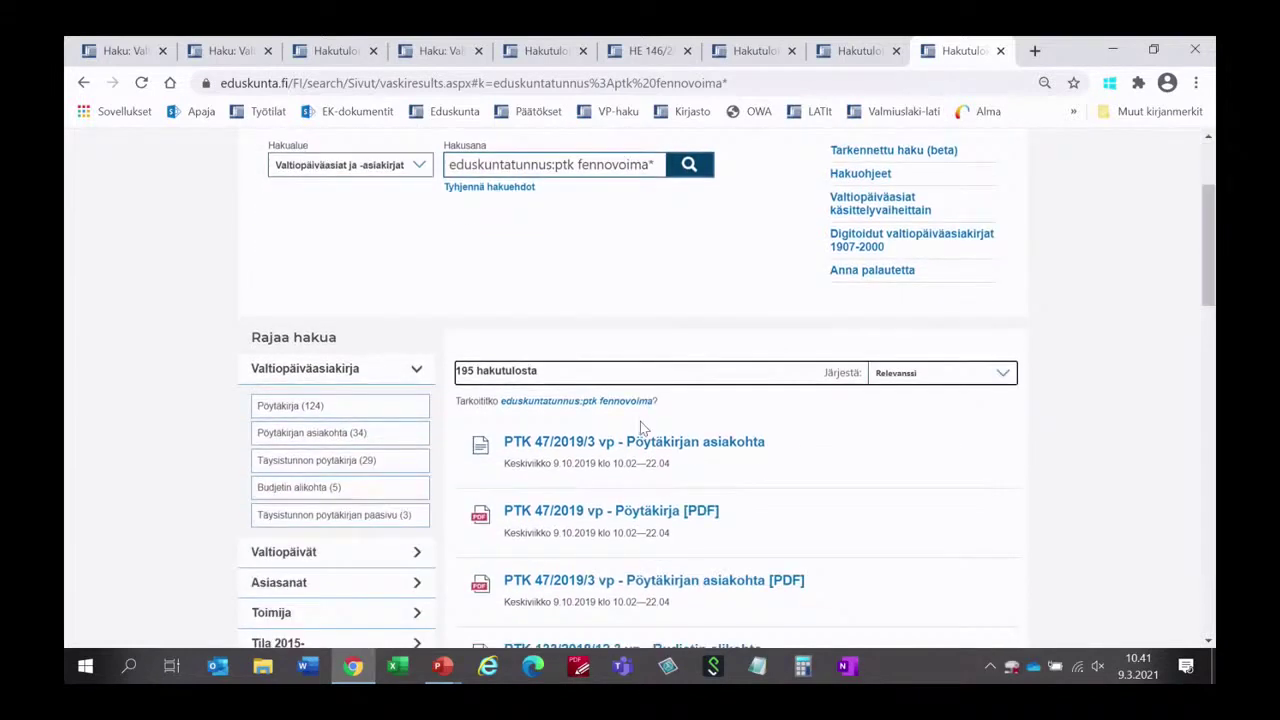
scroll(300, 370, "down", 1)
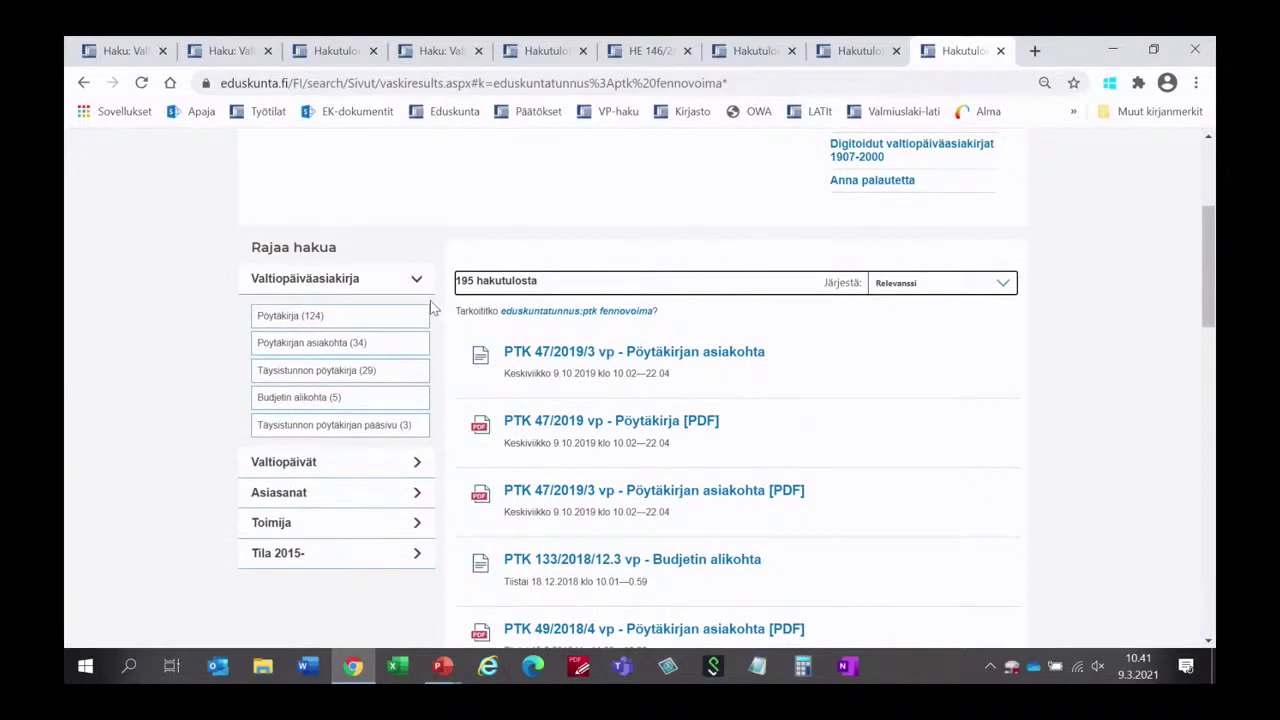
left_click(417, 465)
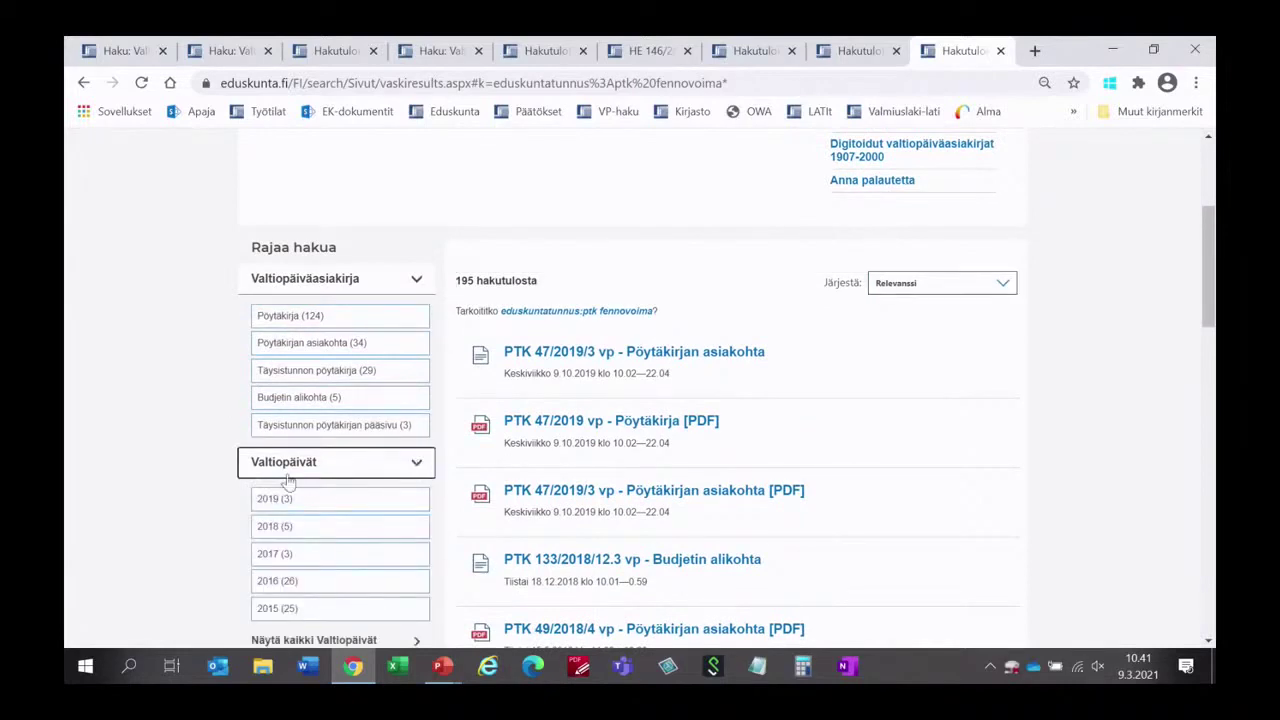
scroll(211, 451, "down", 2)
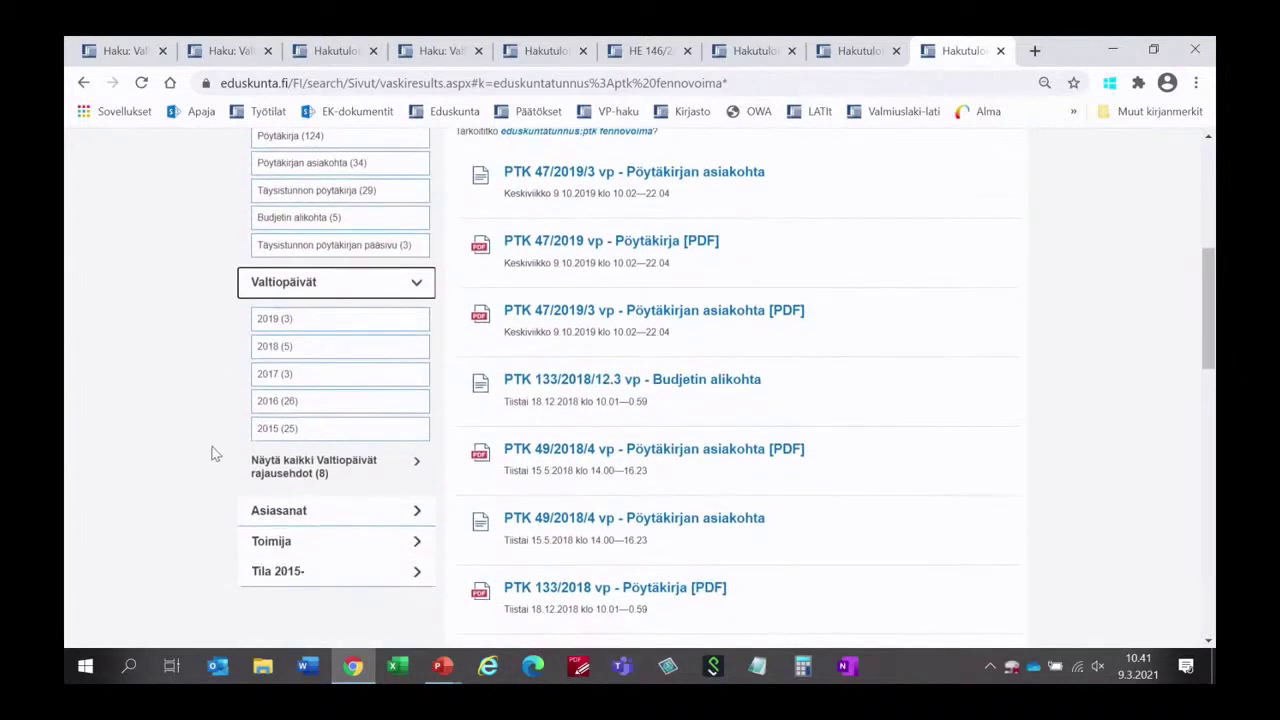
left_click(414, 465)
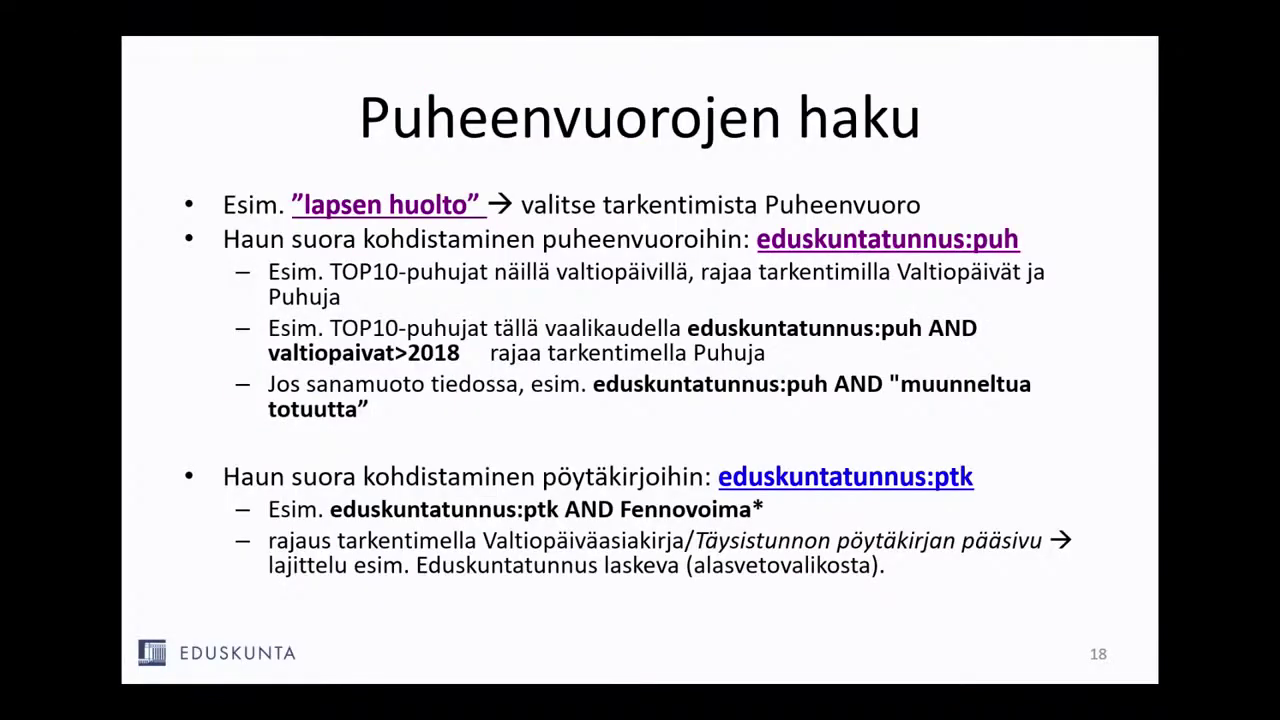
Switch to PowerPoint, advance to the slide on members' actions and speeches, and open its "heinonen timo" search in the browser
key("Right")
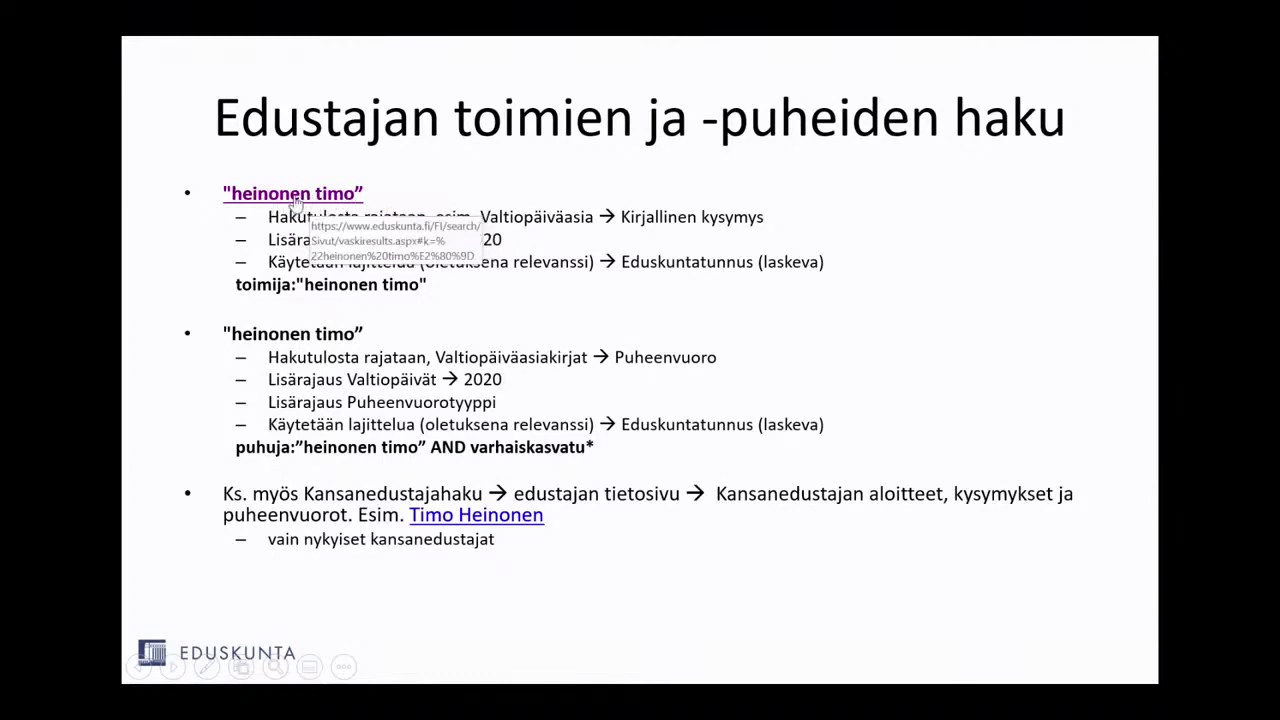
left_click(296, 199)
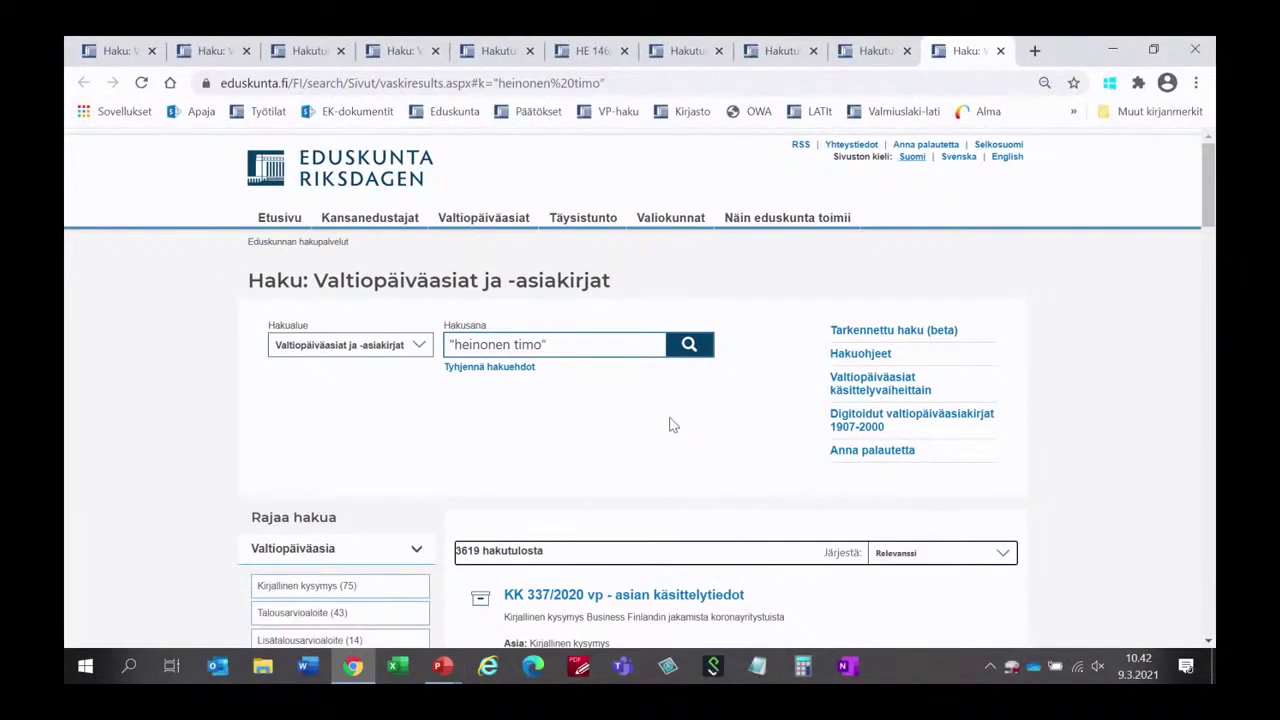
scroll(670, 425, "down", 2)
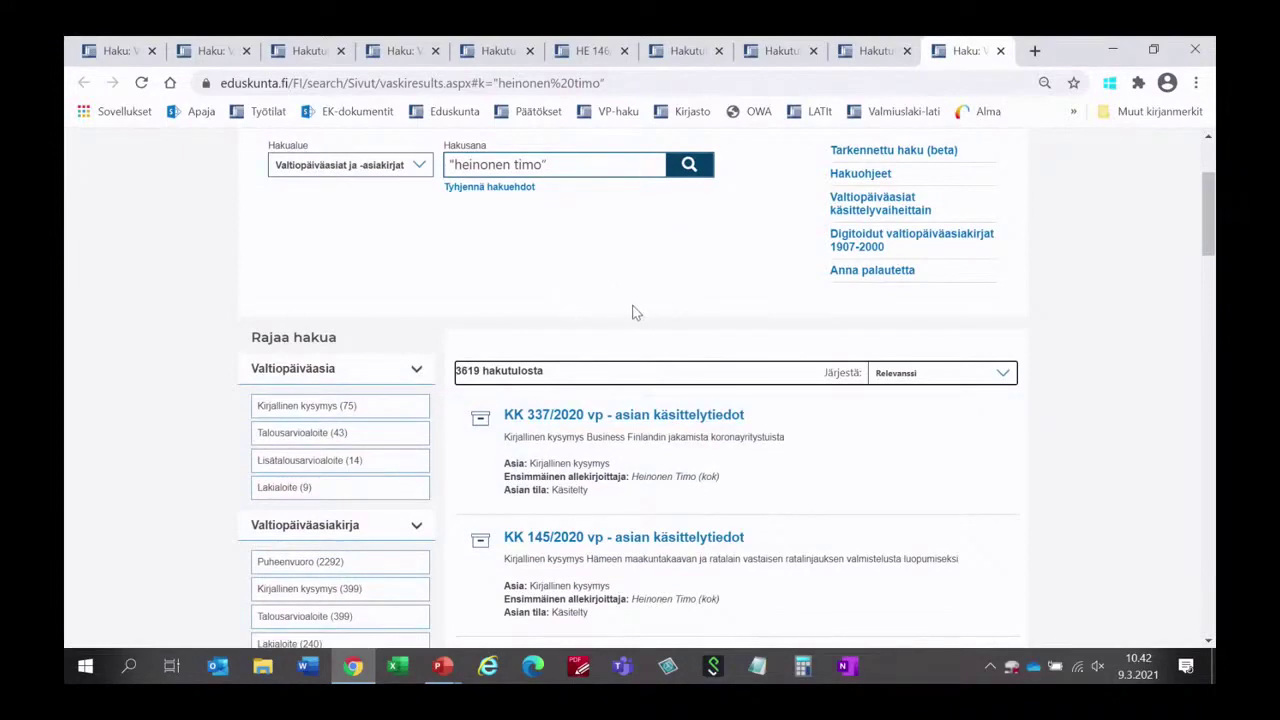
scroll(632, 313, "down", 4)
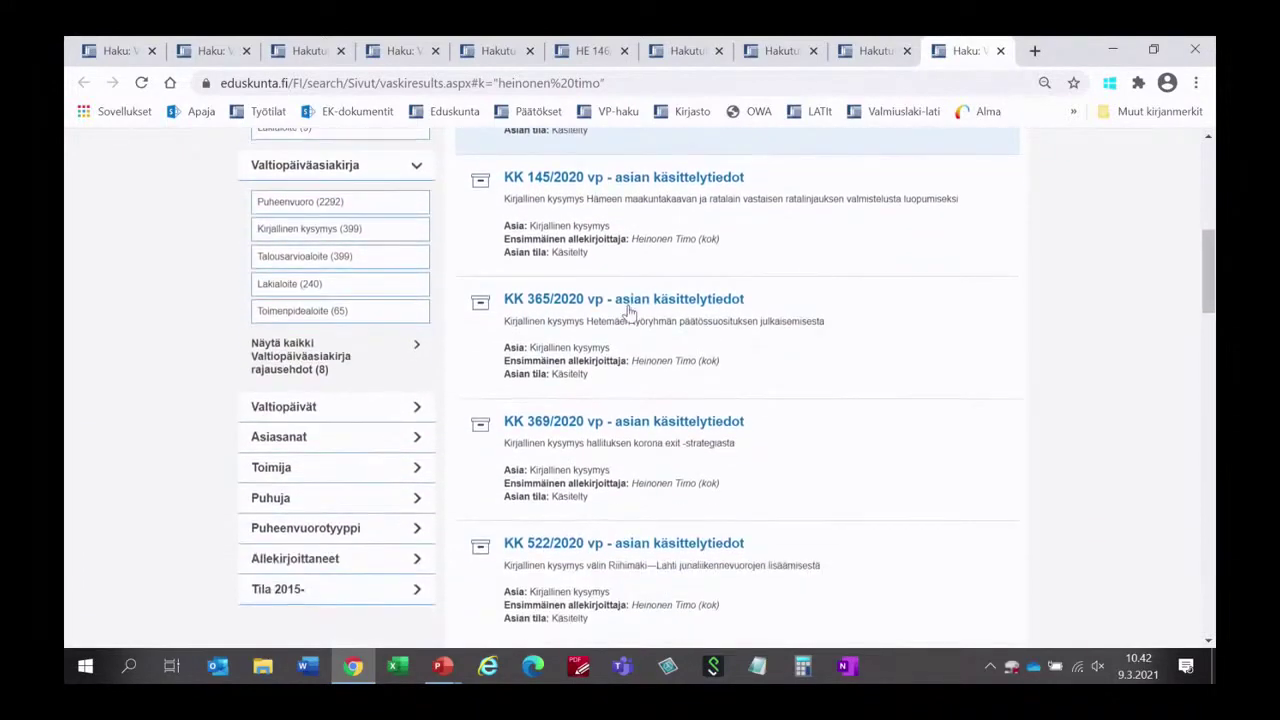
Narrow the results to Heinonen Timo with the Toimija refiner and to the document type Lakialoite
left_click(415, 469)
scroll(174, 508, "down", 2)
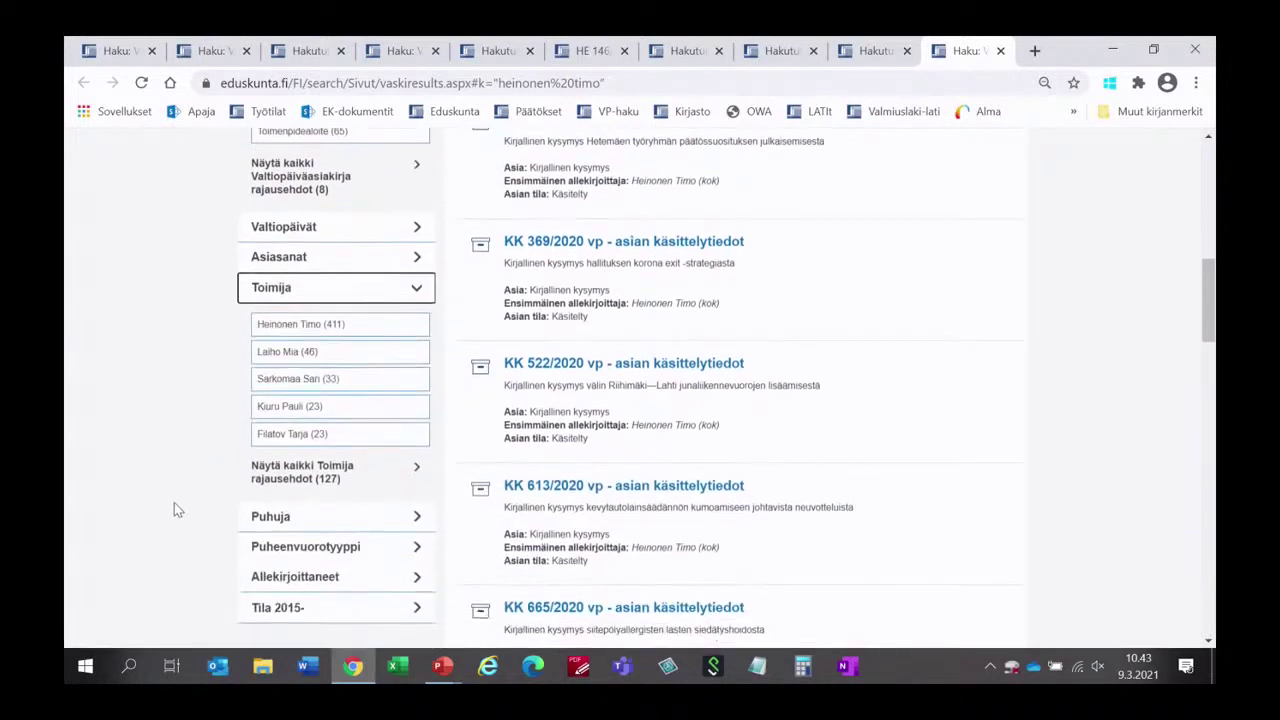
left_click(282, 331)
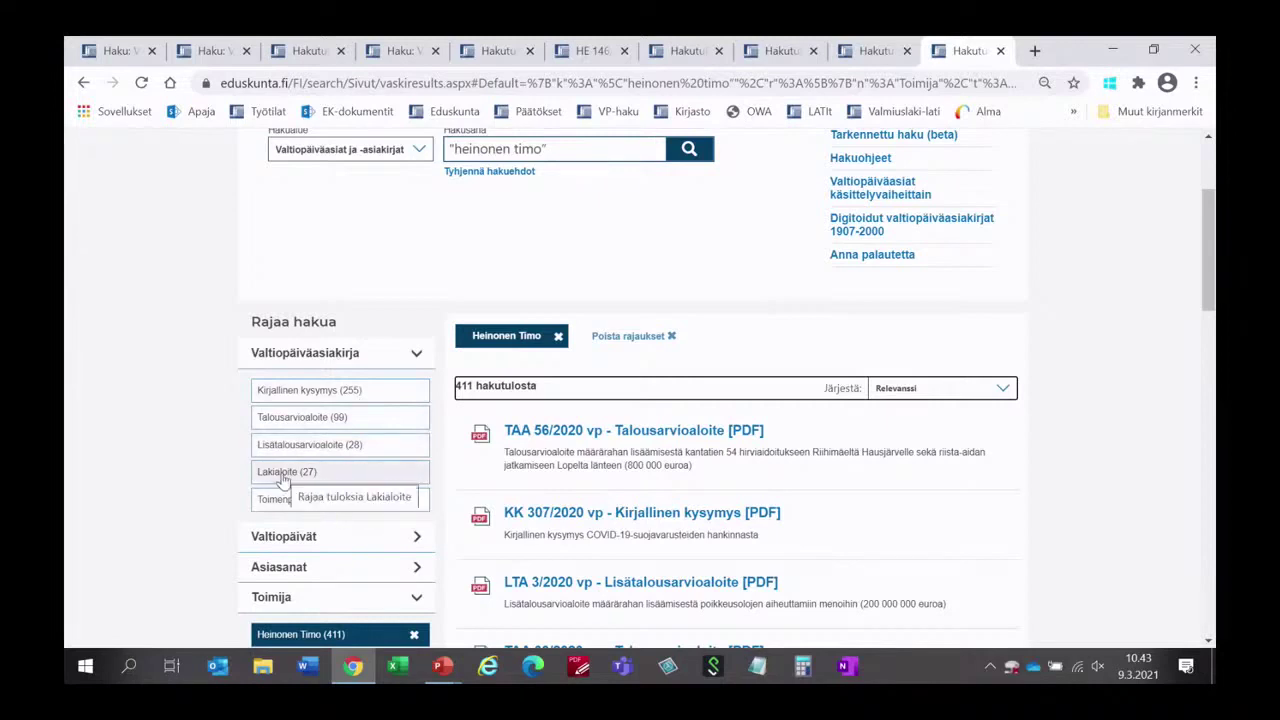
left_click(338, 478)
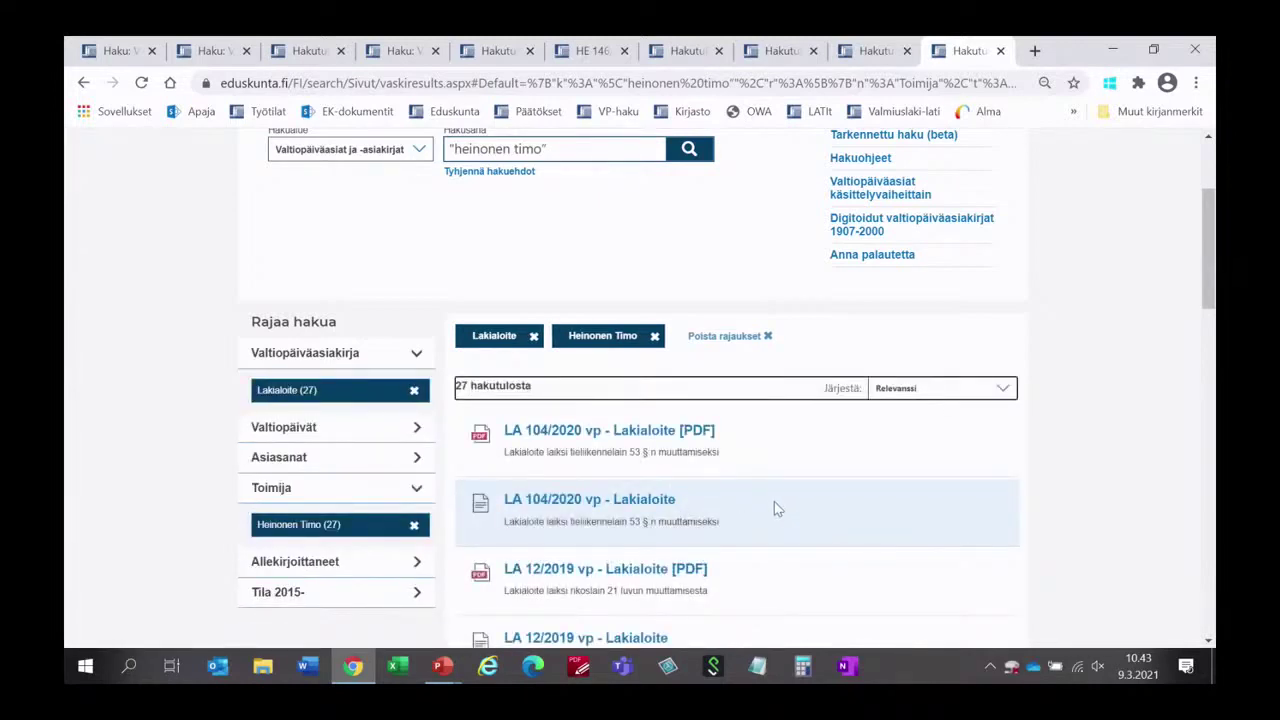
Sort the law initiatives by Eduskuntatunnus (laskeva) and expand the Valtiopäivät refiner
scroll(775, 509, "down", 5)
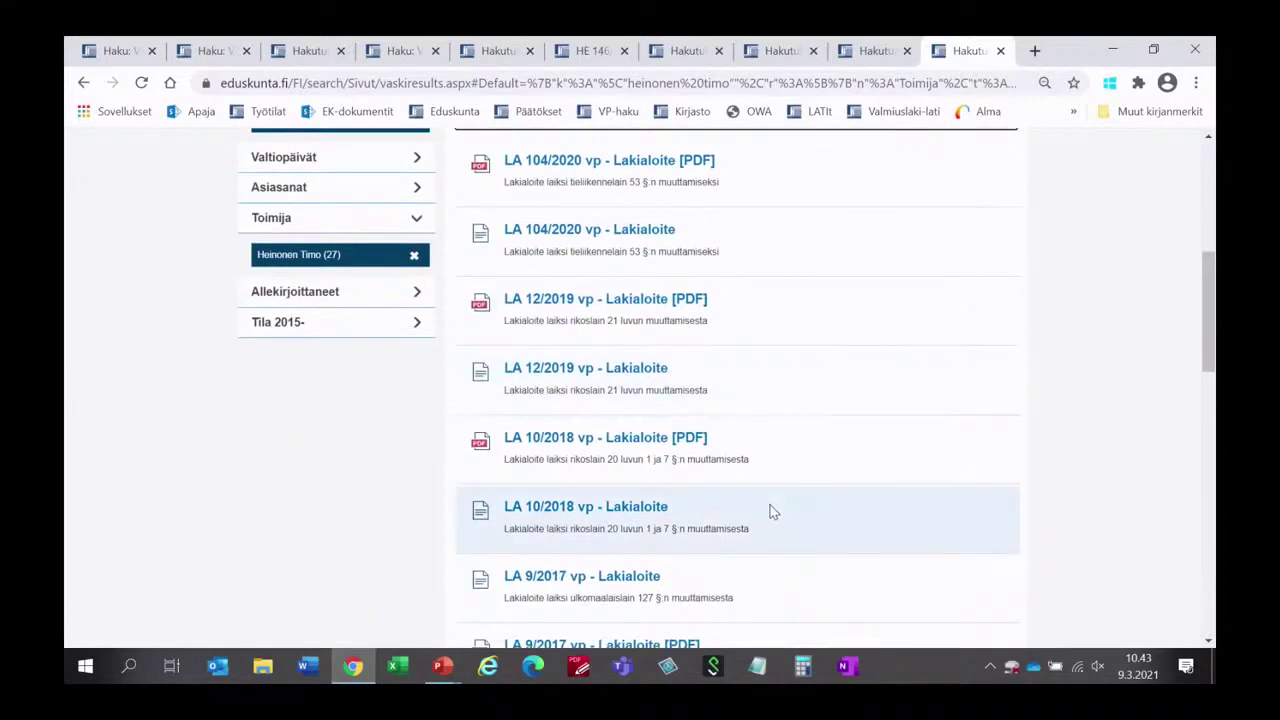
scroll(890, 410, "up", 3)
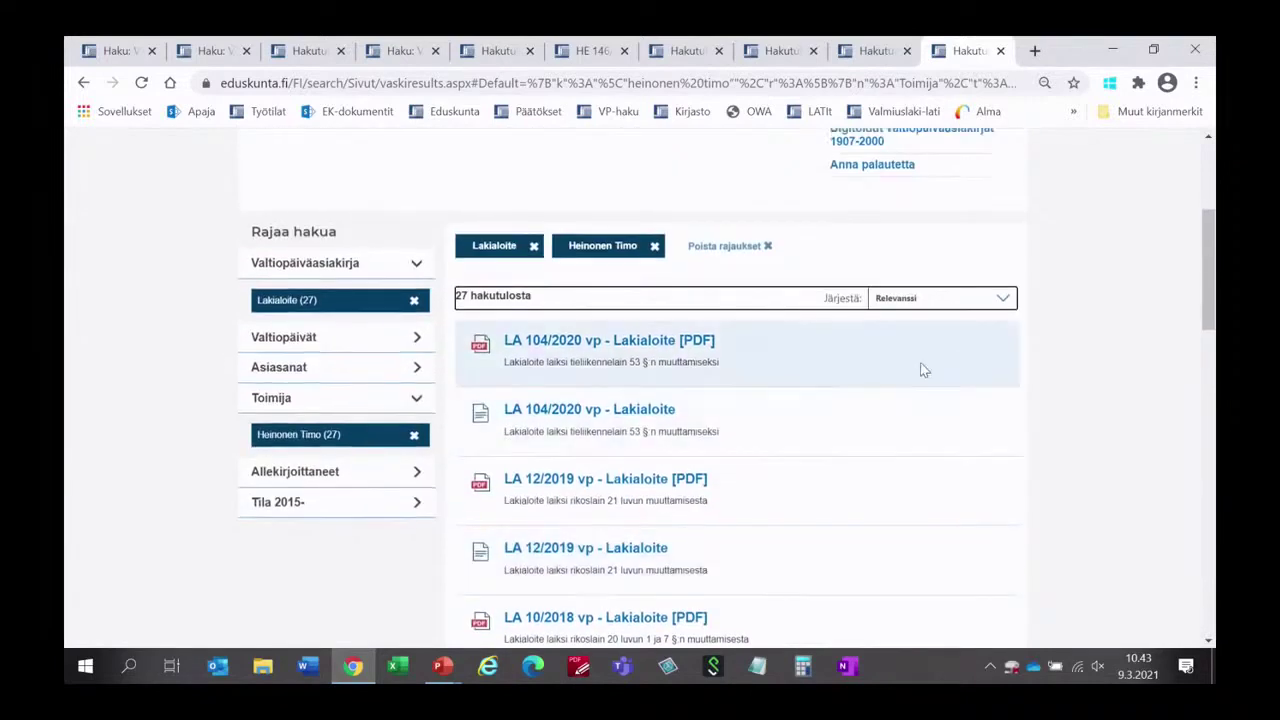
left_click(1005, 305)
left_click(975, 370)
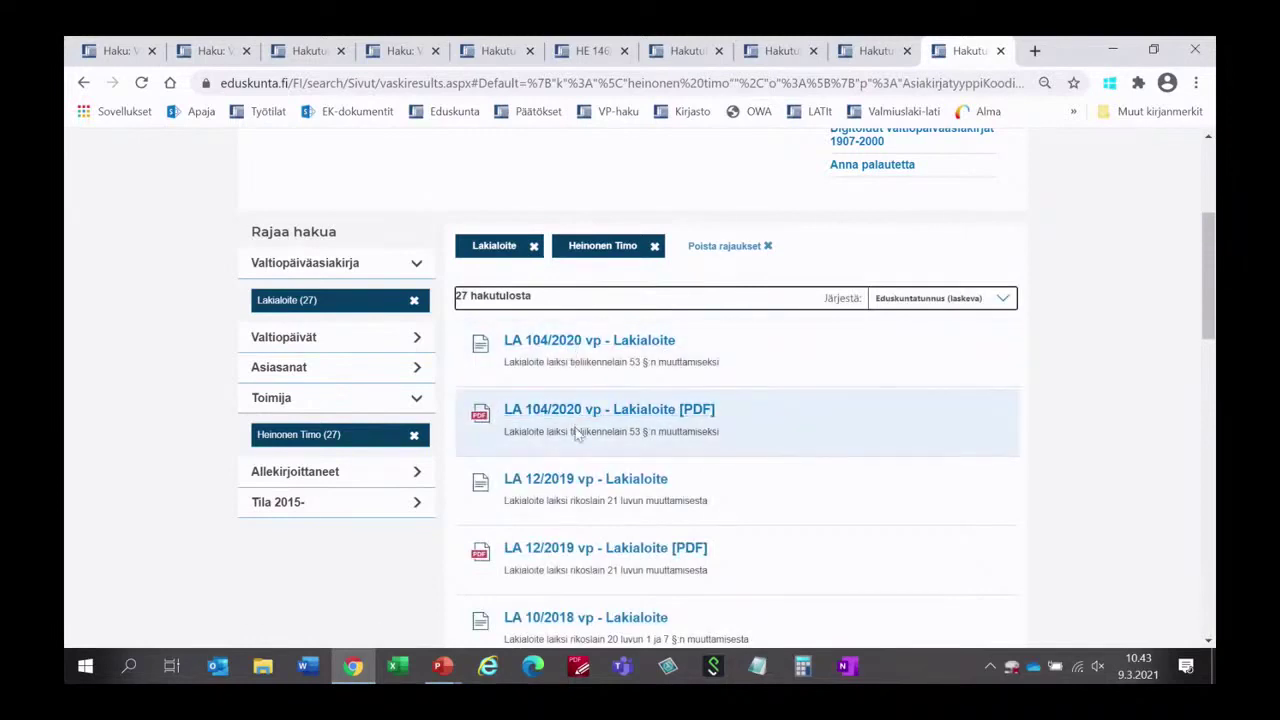
scroll(885, 471, "down", 1)
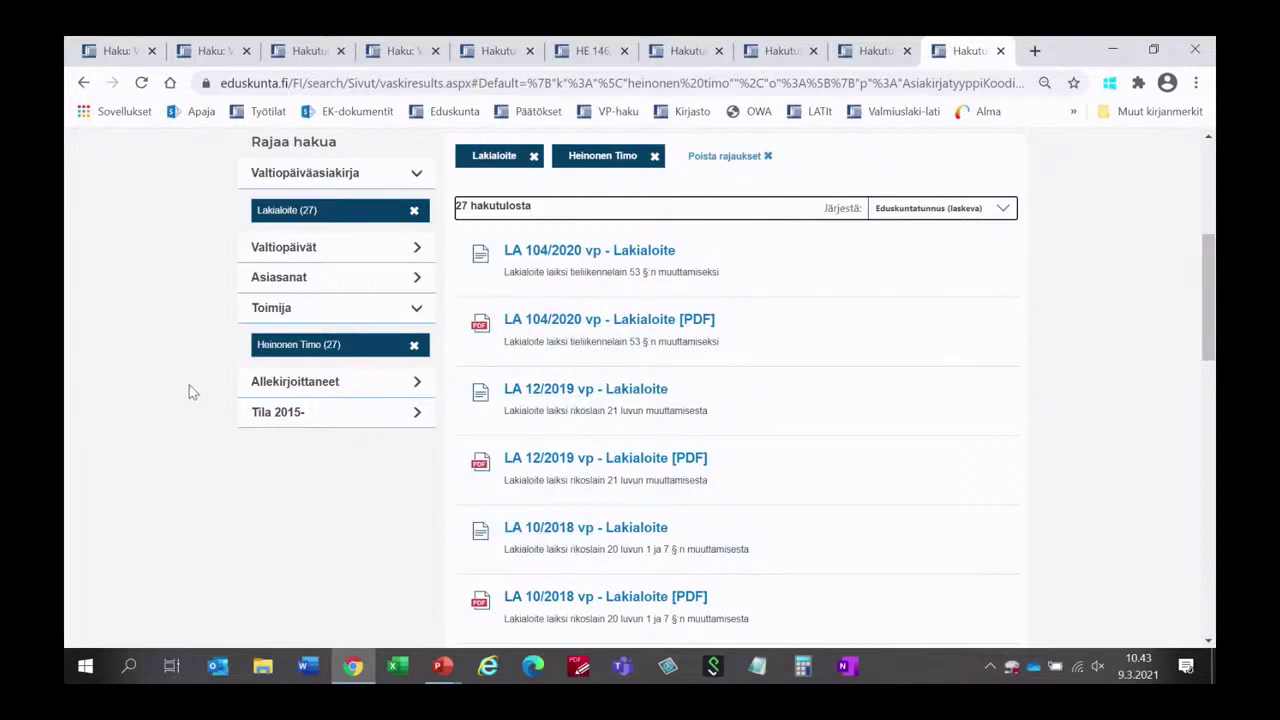
left_click(417, 250)
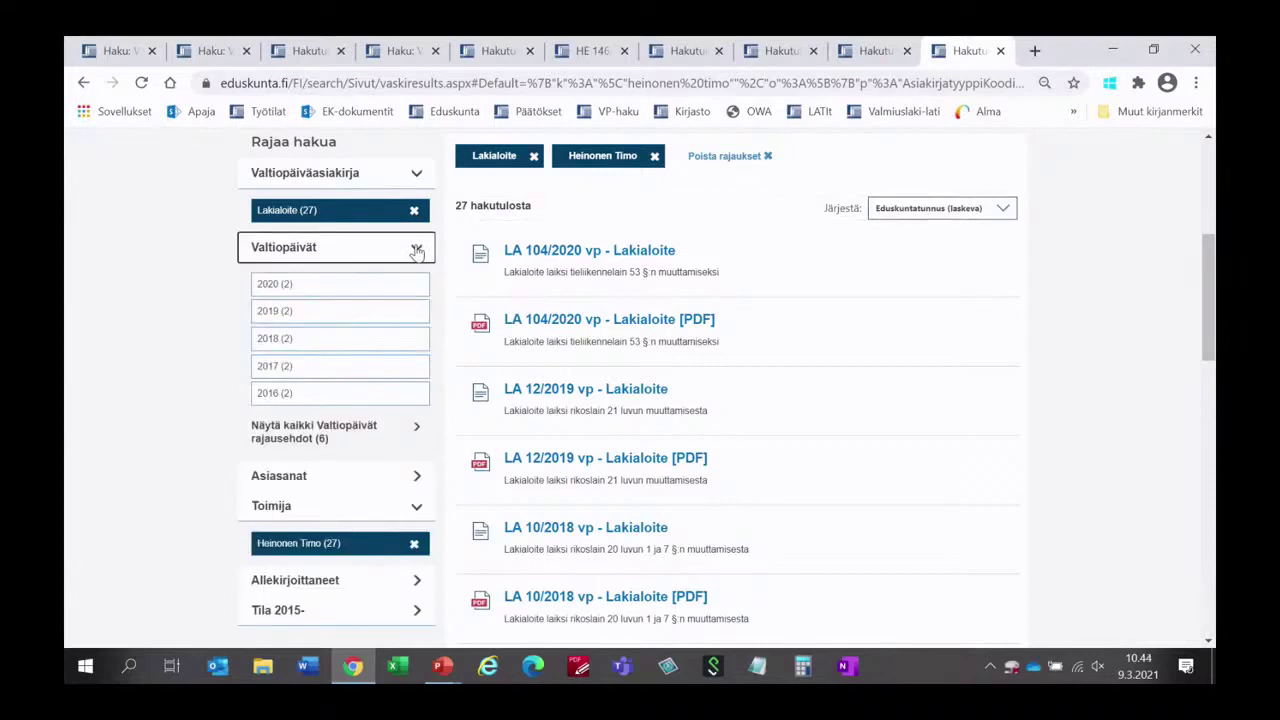
Add the toimija field to the query so it reads toimija:"heinonen timo" and try to run the search
scroll(617, 334, "up", 3)
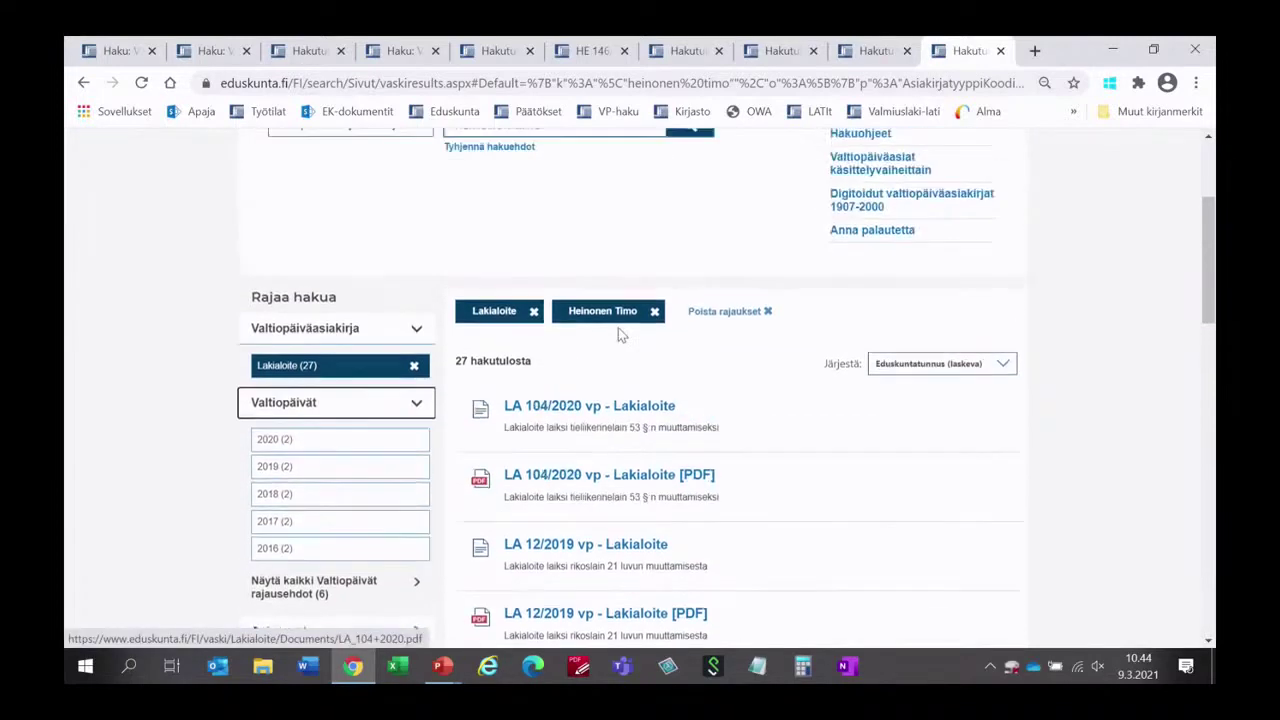
scroll(617, 334, "up", 1)
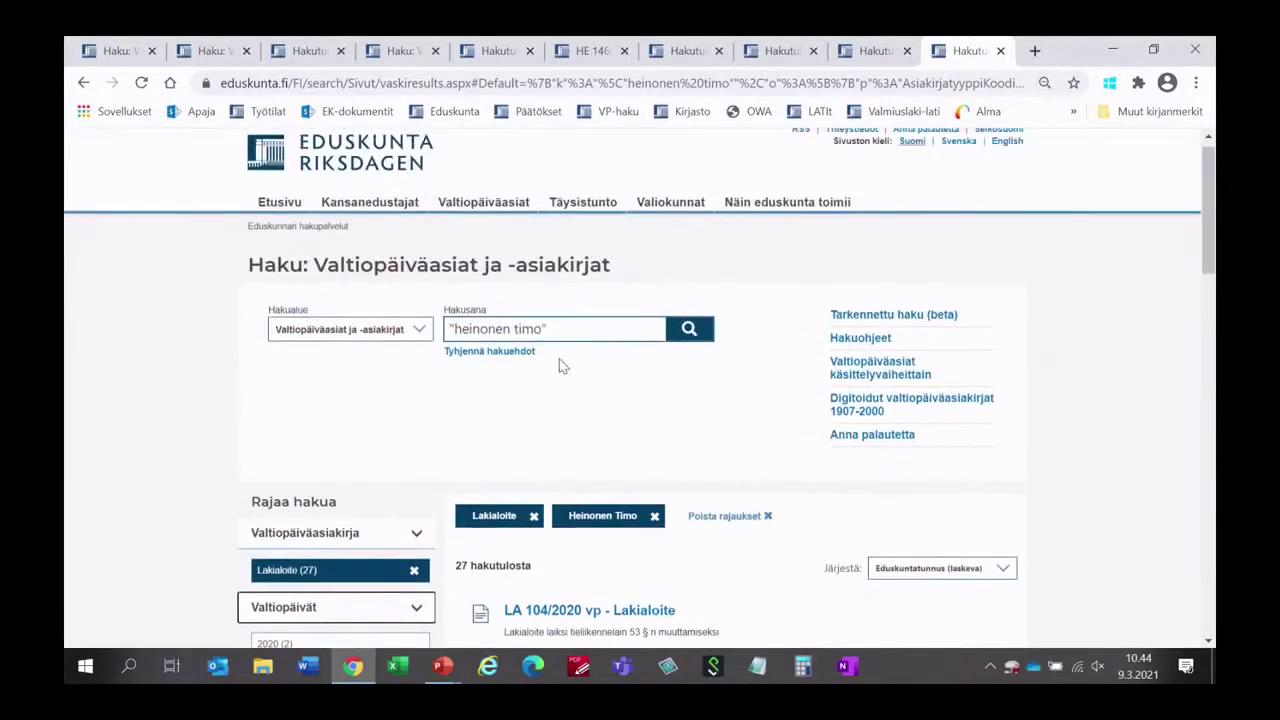
left_click(451, 329)
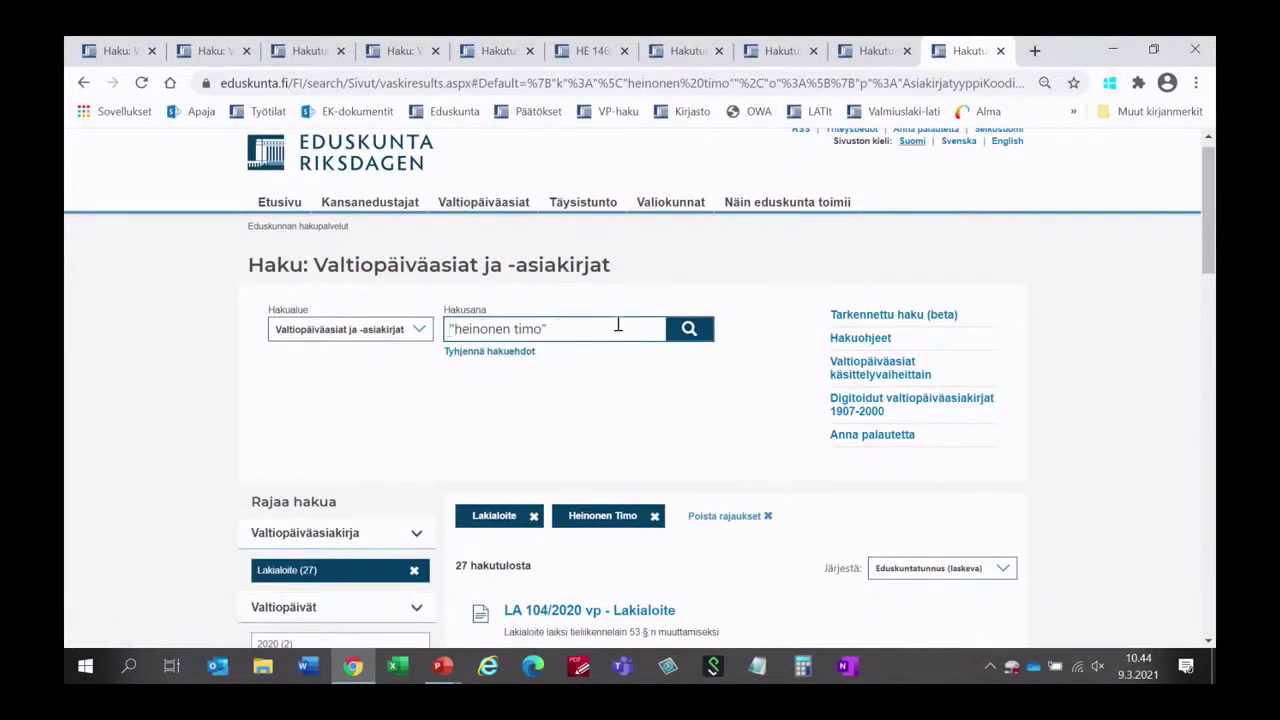
type("toimija")
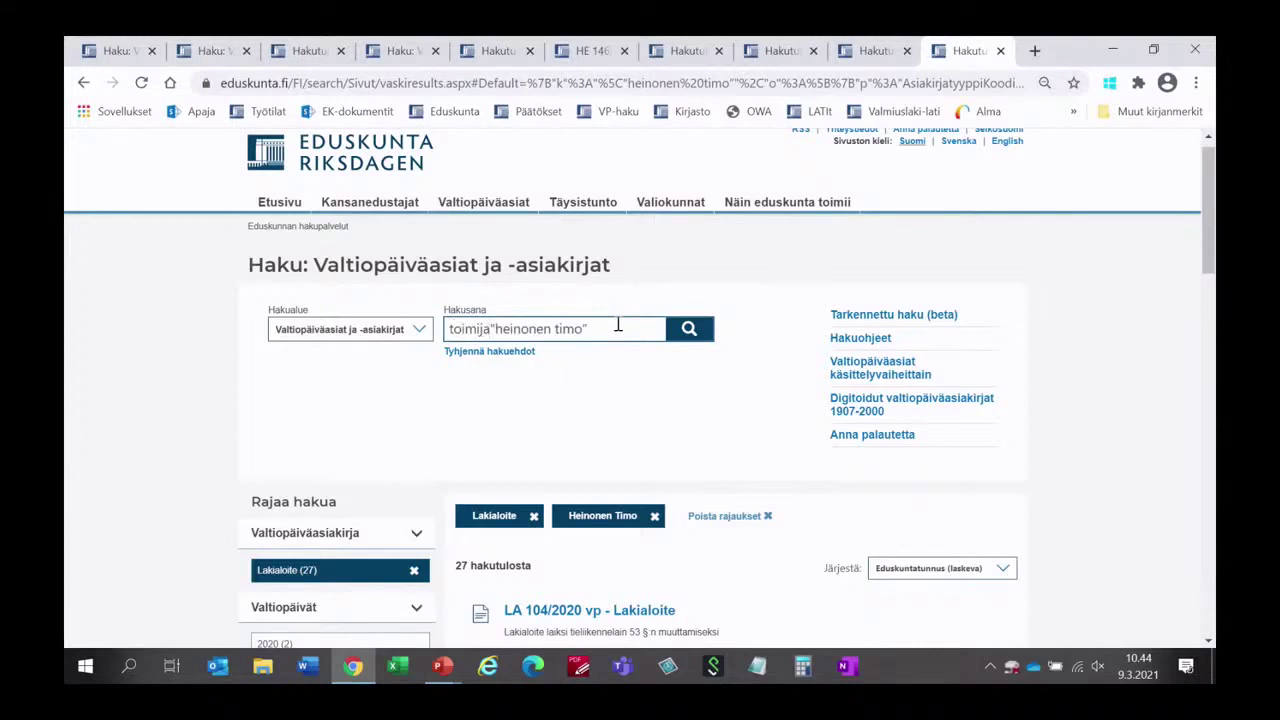
type(":")
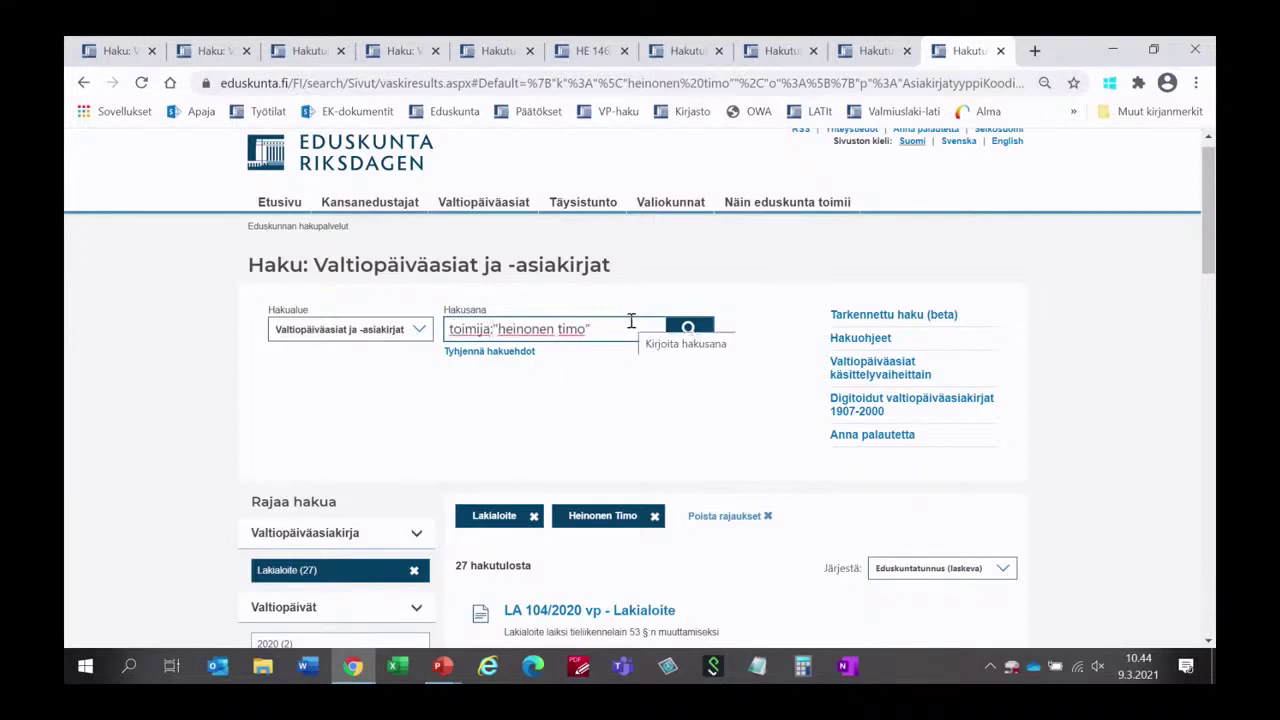
left_click(688, 331)
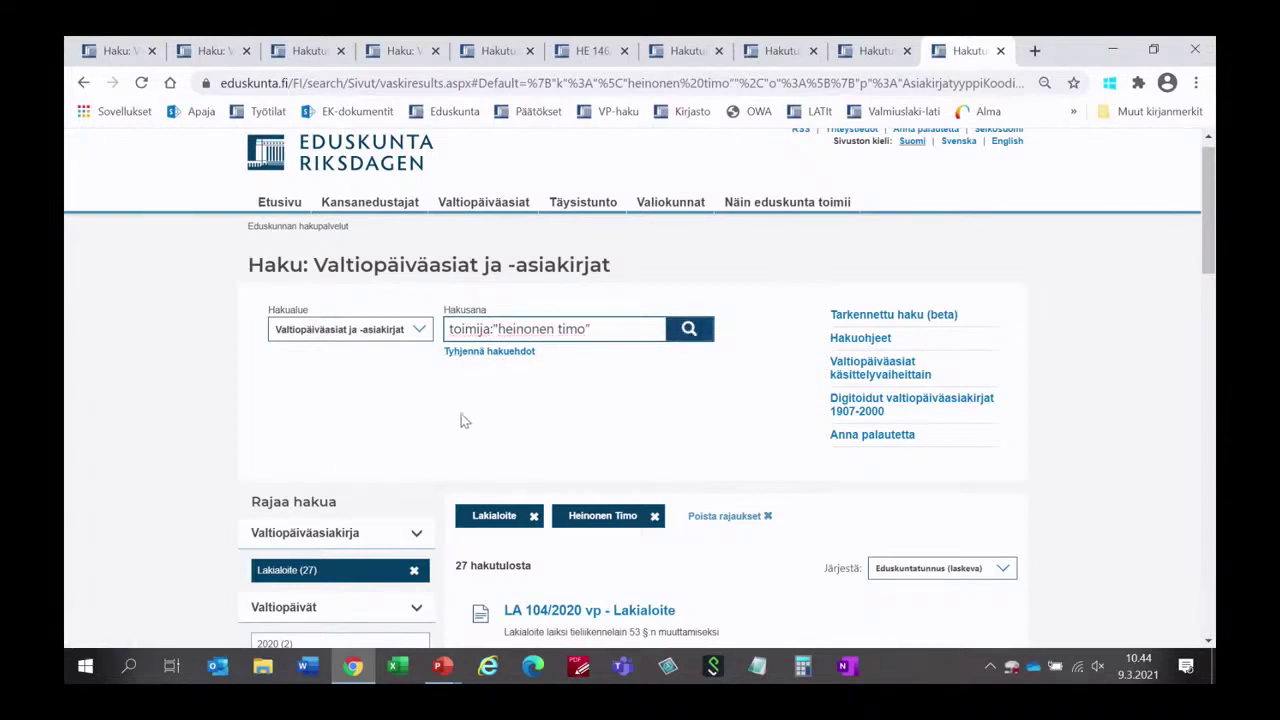
scroll(463, 418, "down", 5)
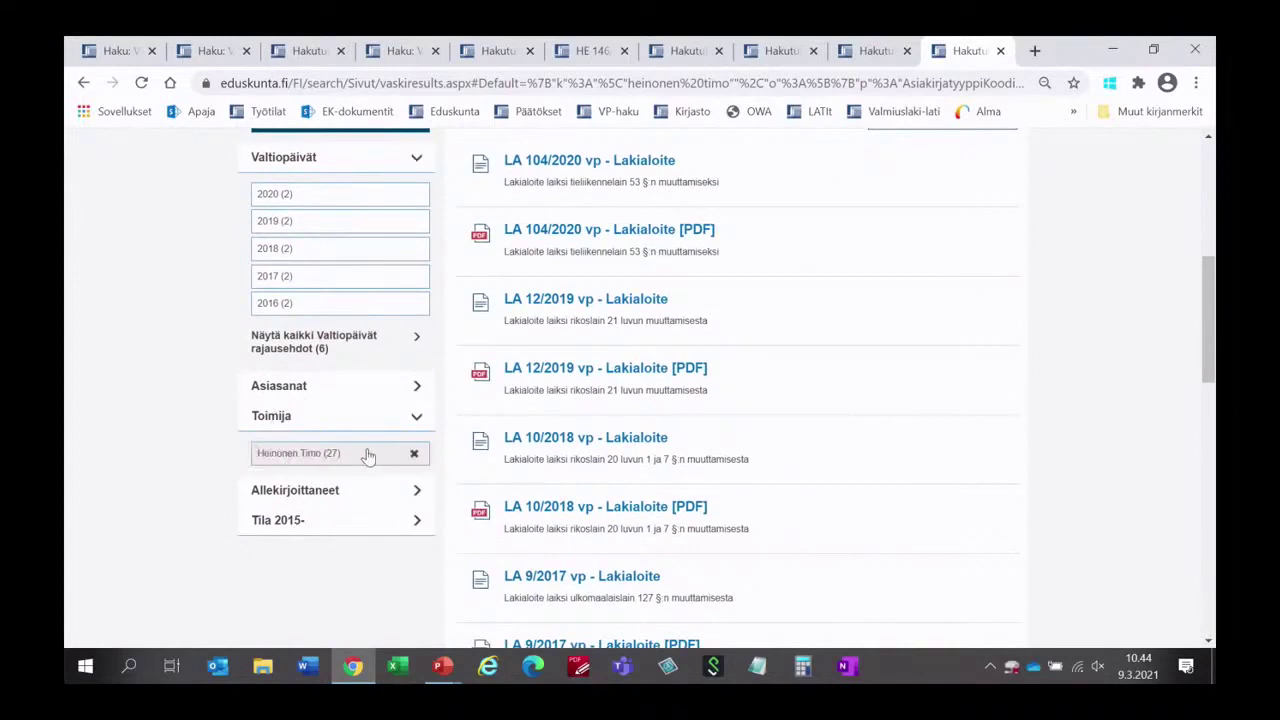
scroll(197, 499, "up", 5)
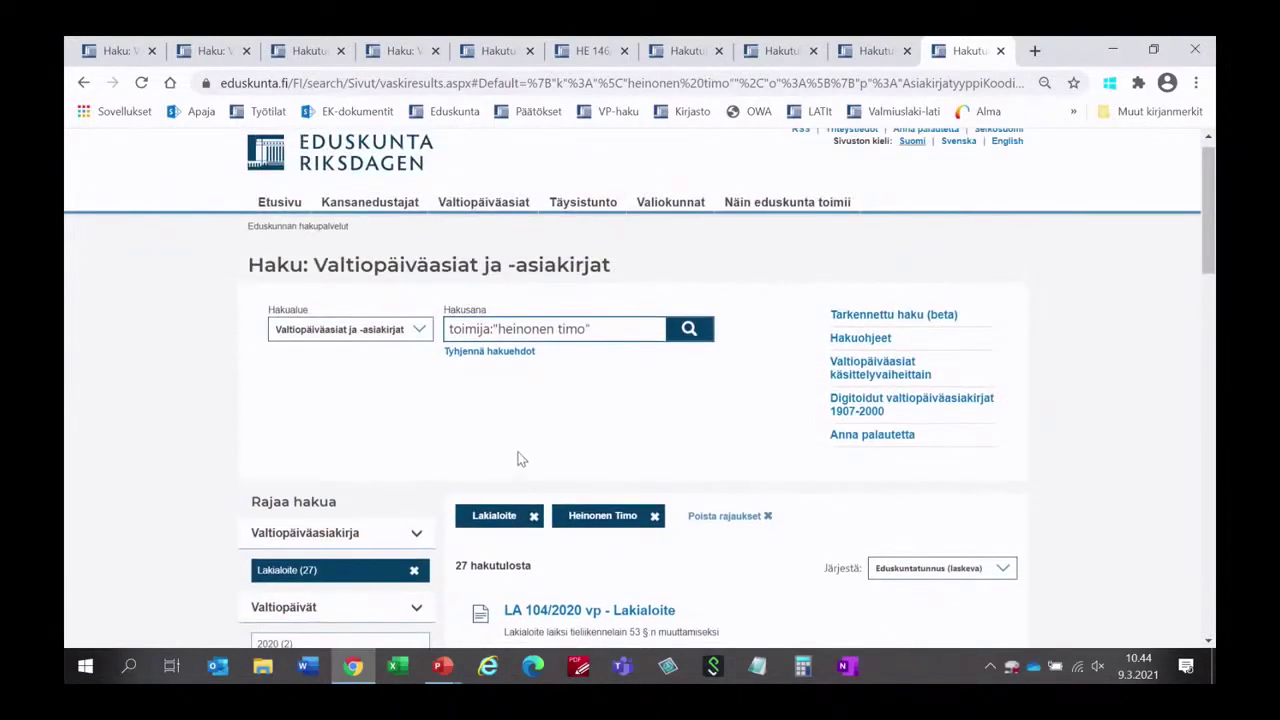
Replace the toimija field in the query with puhuja and run the search puhuja:"heinonen timo"
left_click_drag(490, 332, 450, 333)
type("puhuja")
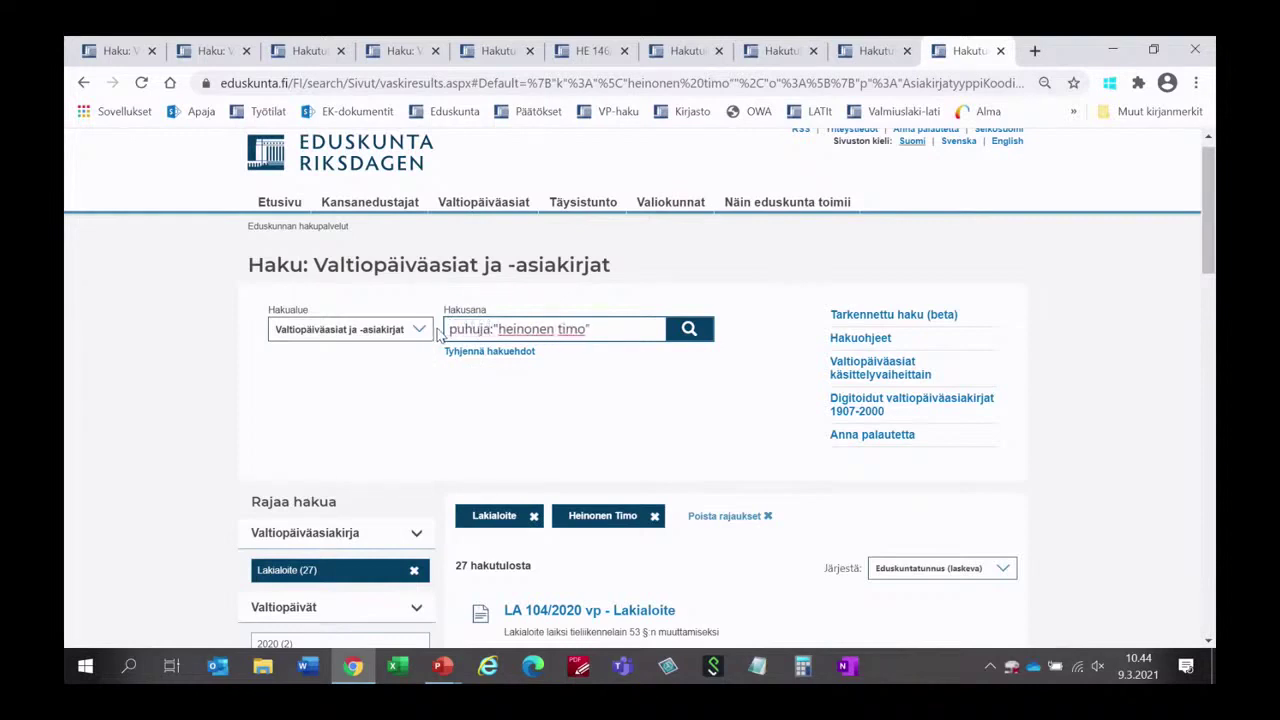
key("Return")
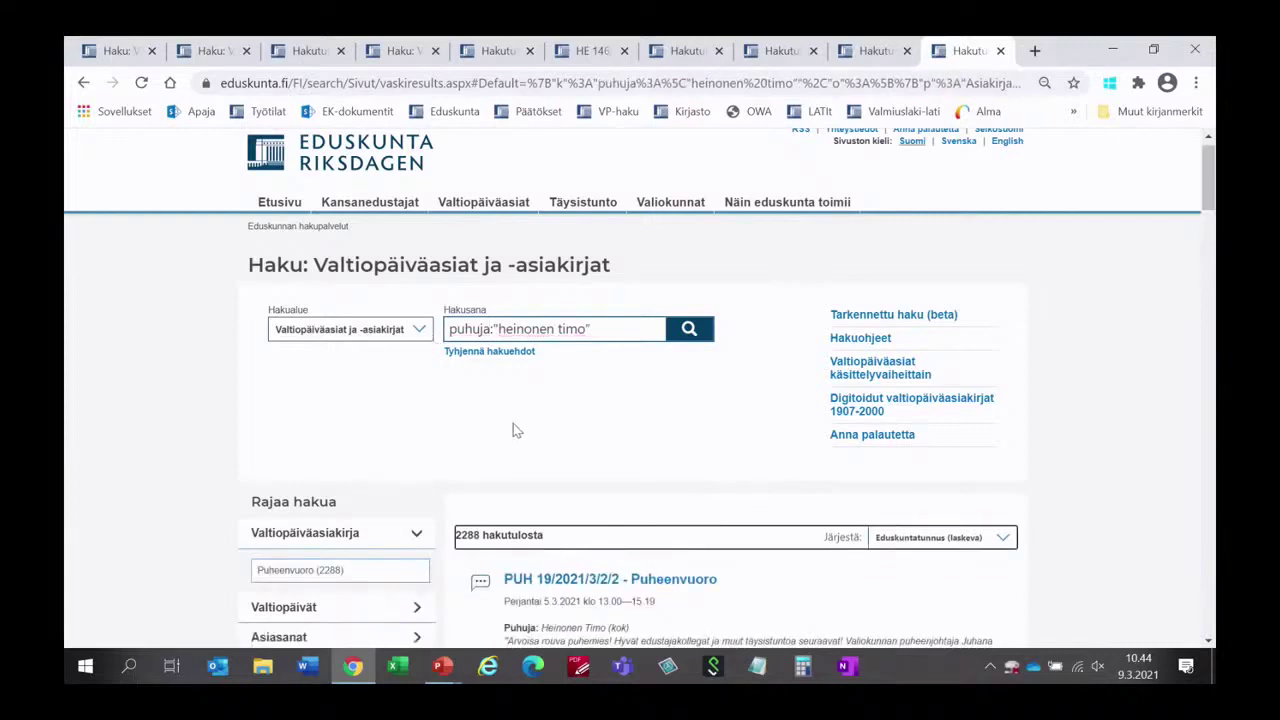
scroll(513, 425, "down", 3)
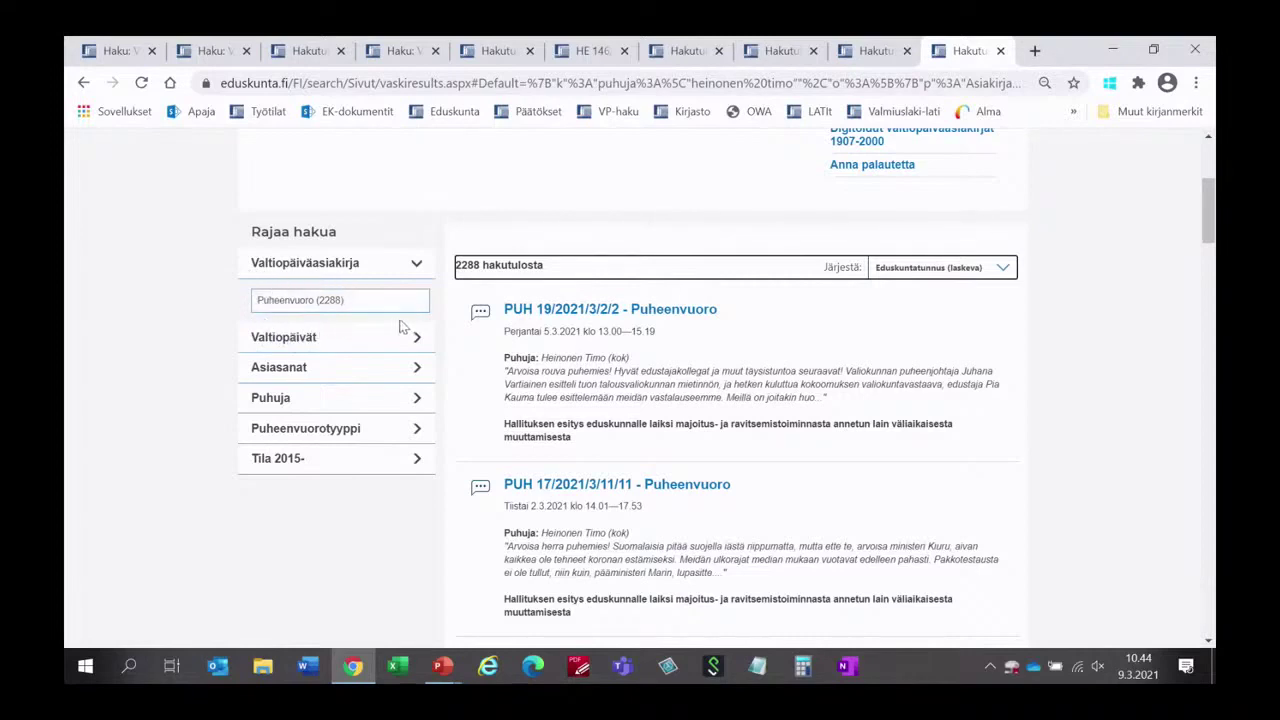
scroll(403, 326, "up", 2)
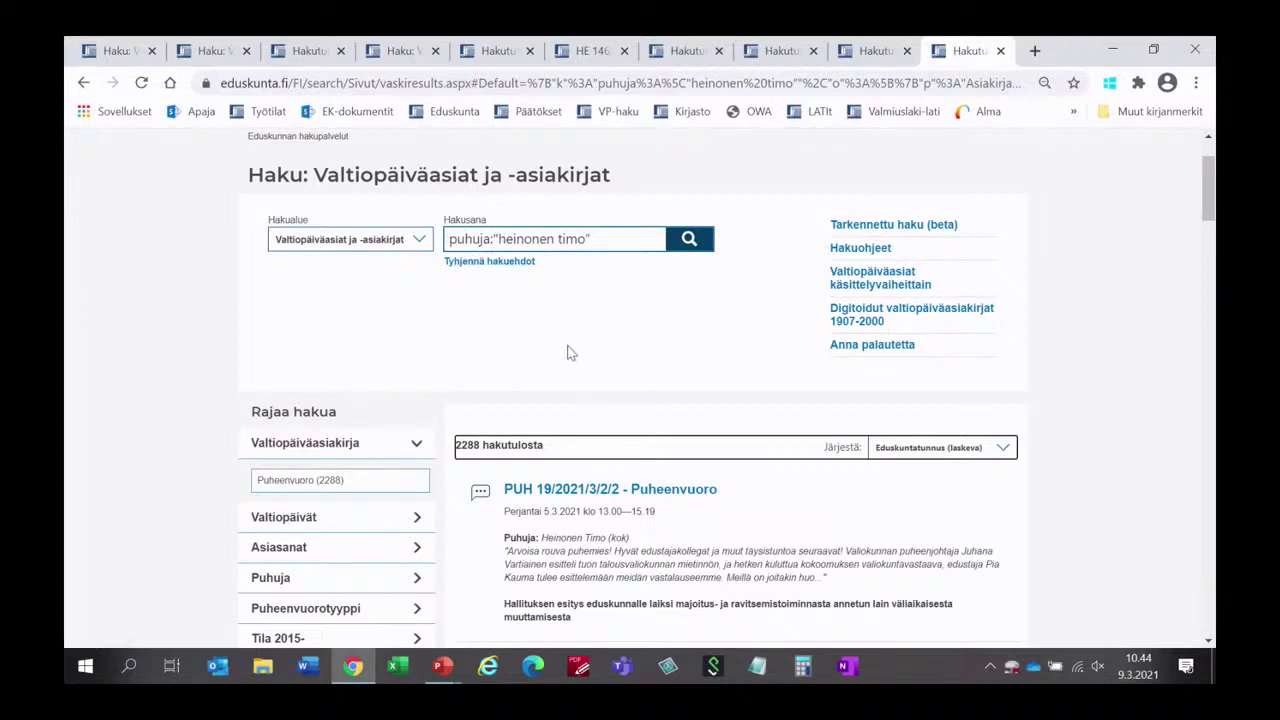
Limit the speeches to Ryhmäpuheenvuoro with the Puheenvuorotyyppi refiner, look through them, and return to the PowerPoint slide
scroll(567, 352, "down", 2)
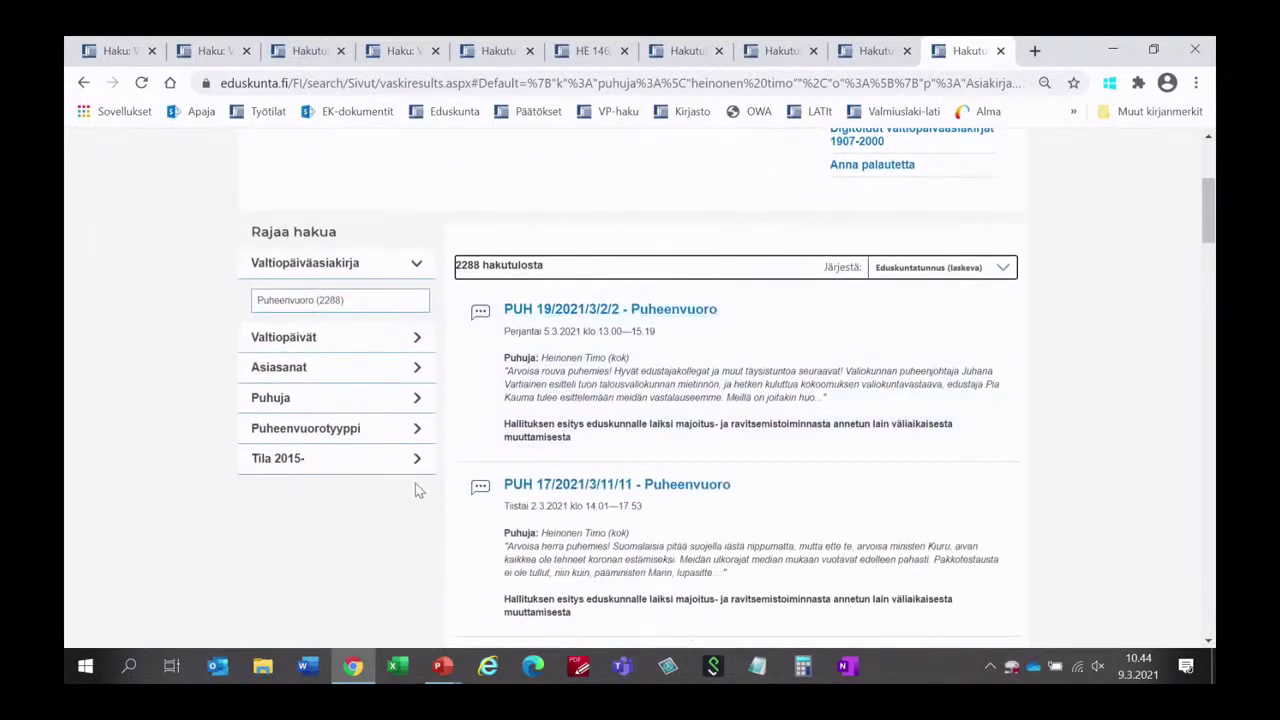
left_click(418, 432)
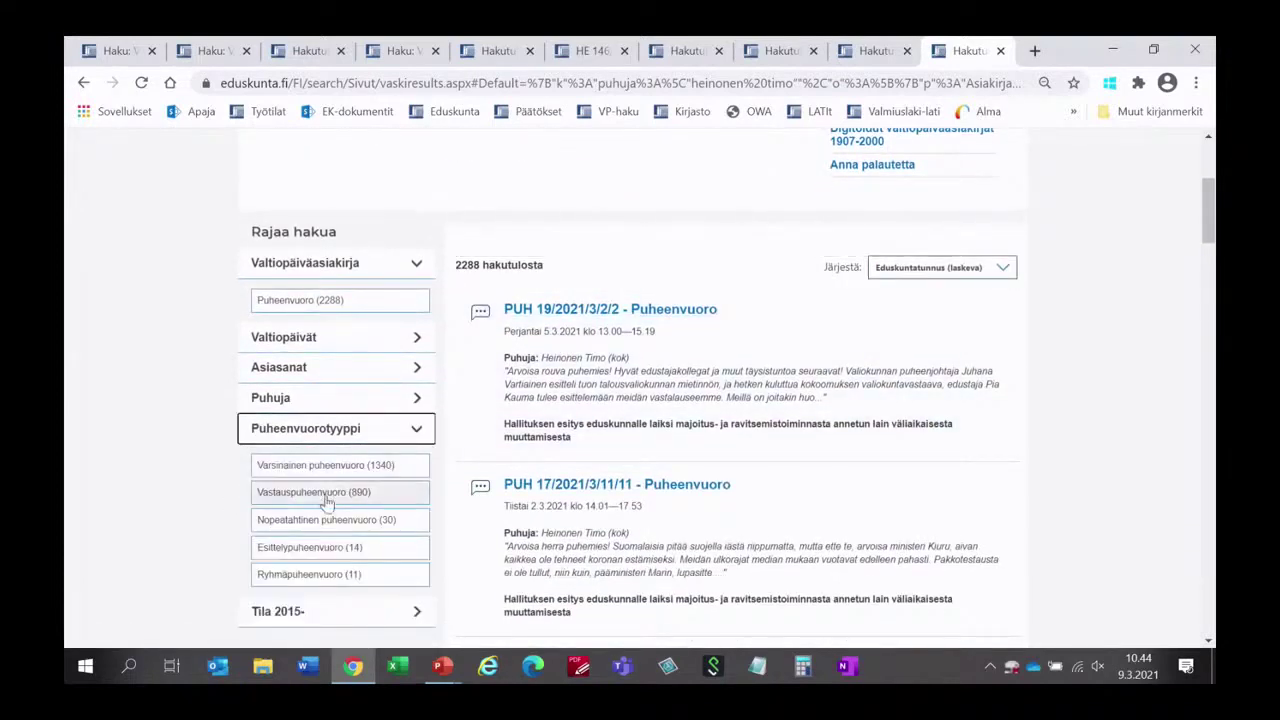
left_click(312, 580)
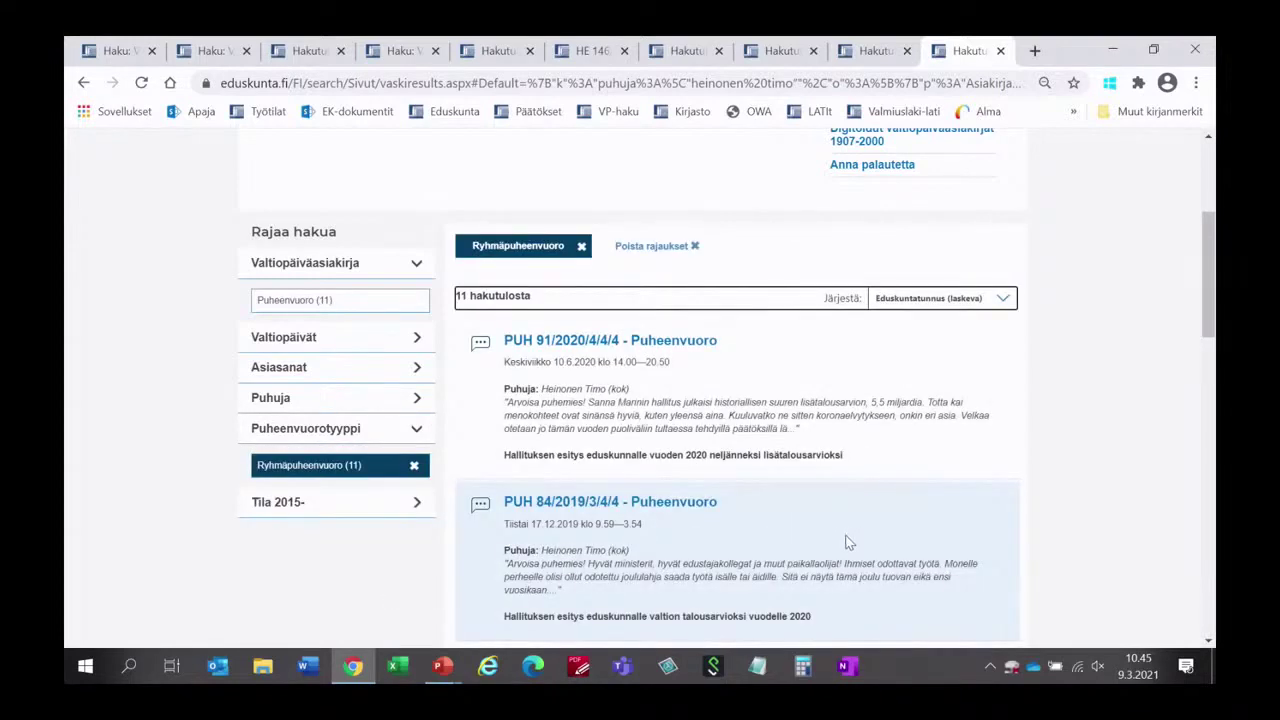
scroll(848, 540, "down", 1)
scroll(845, 545, "down", 1)
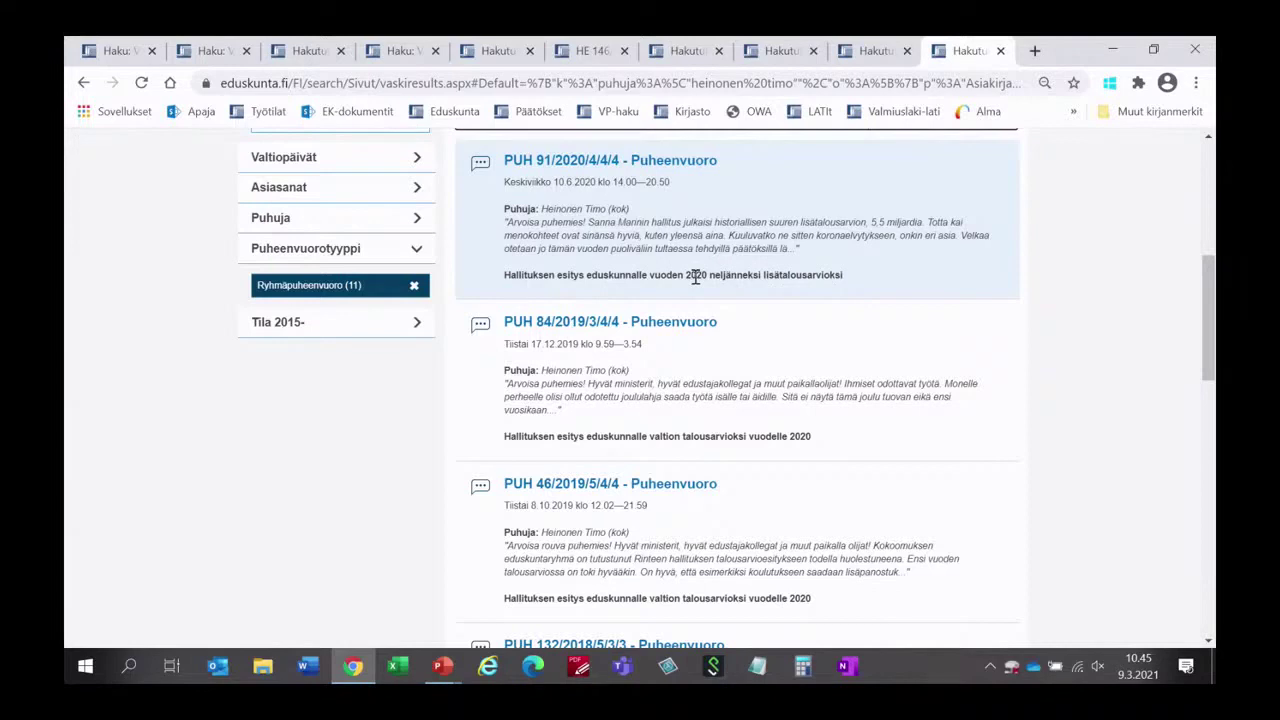
key("alt+Tab")
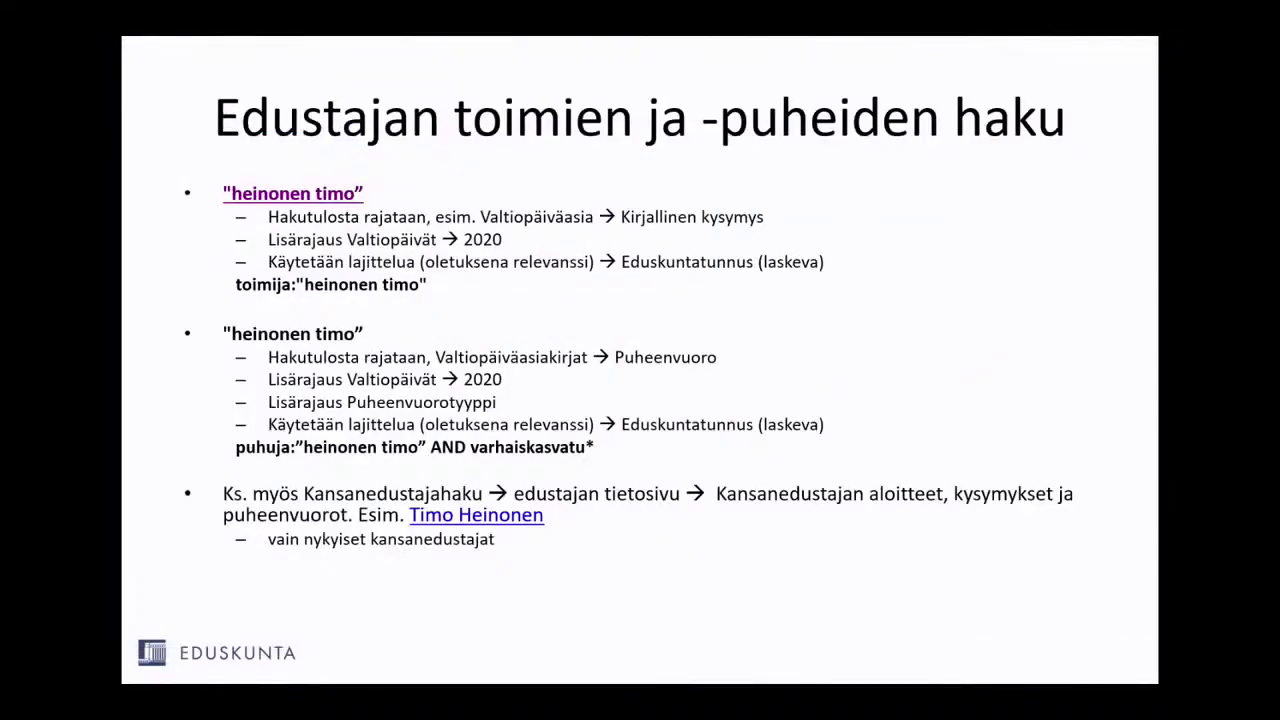
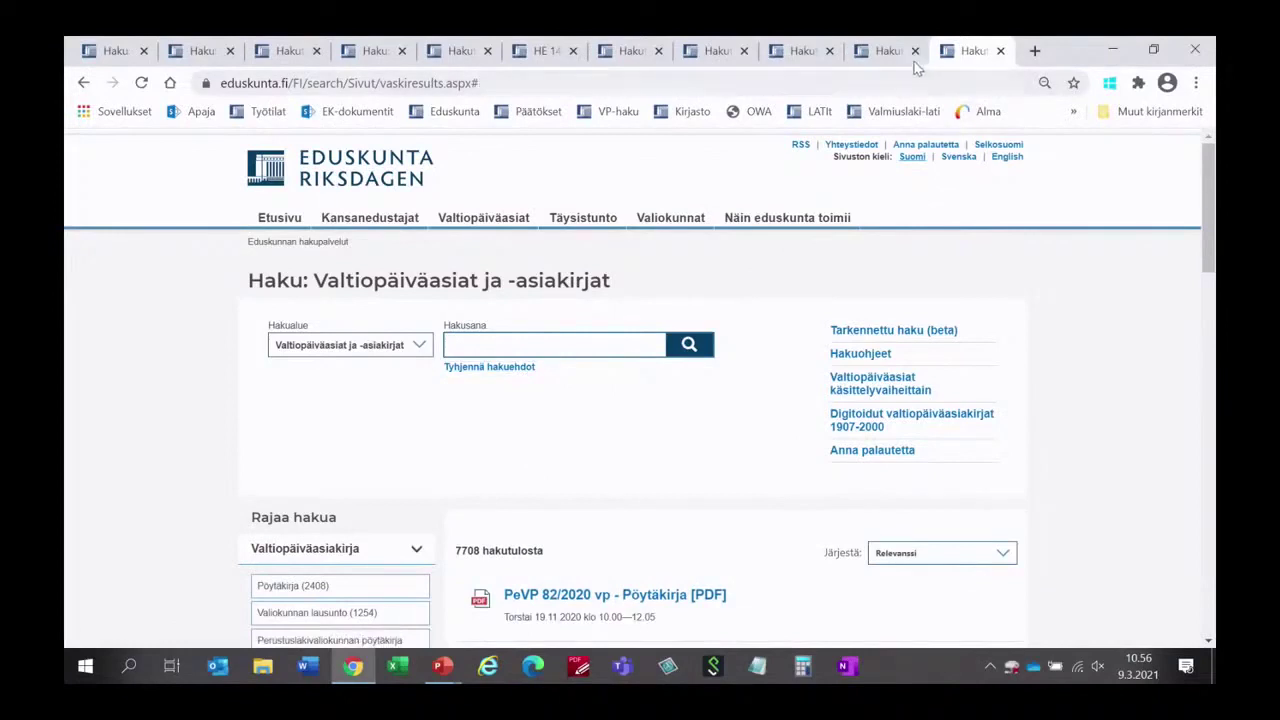
Close three surplus search tabs in the browser
left_click(914, 50)
left_click(829, 50)
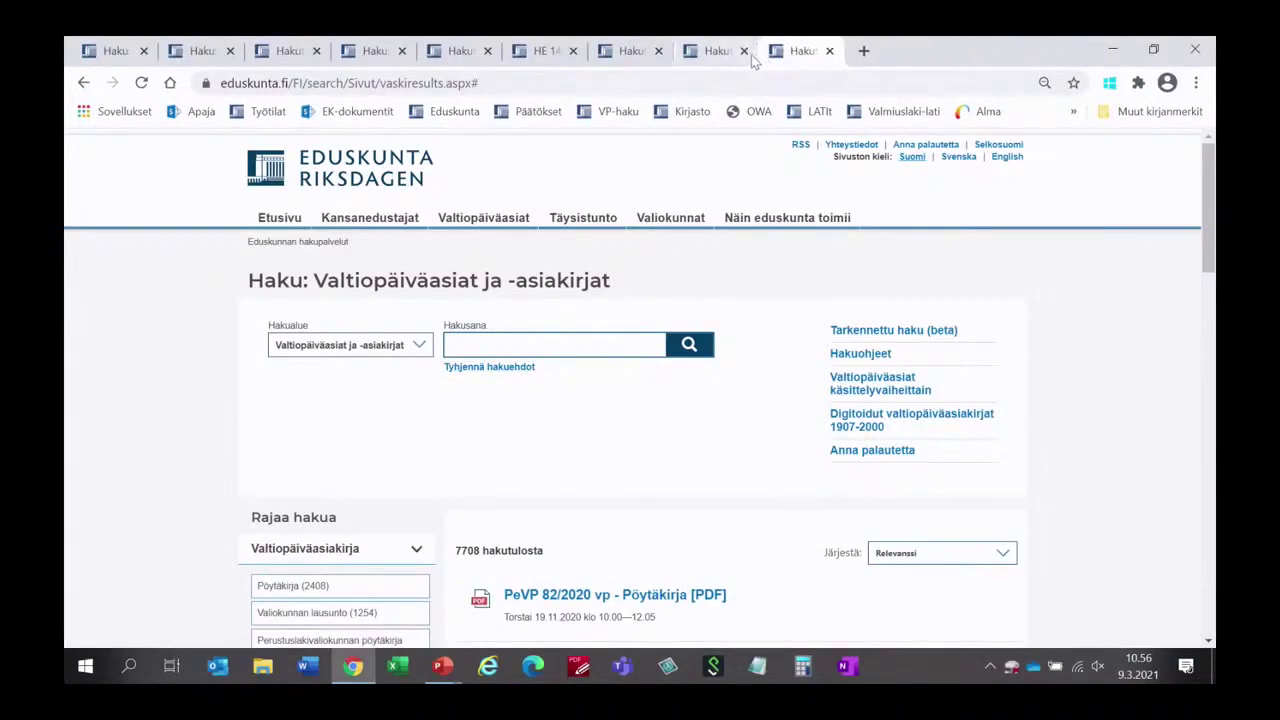
left_click(829, 50)
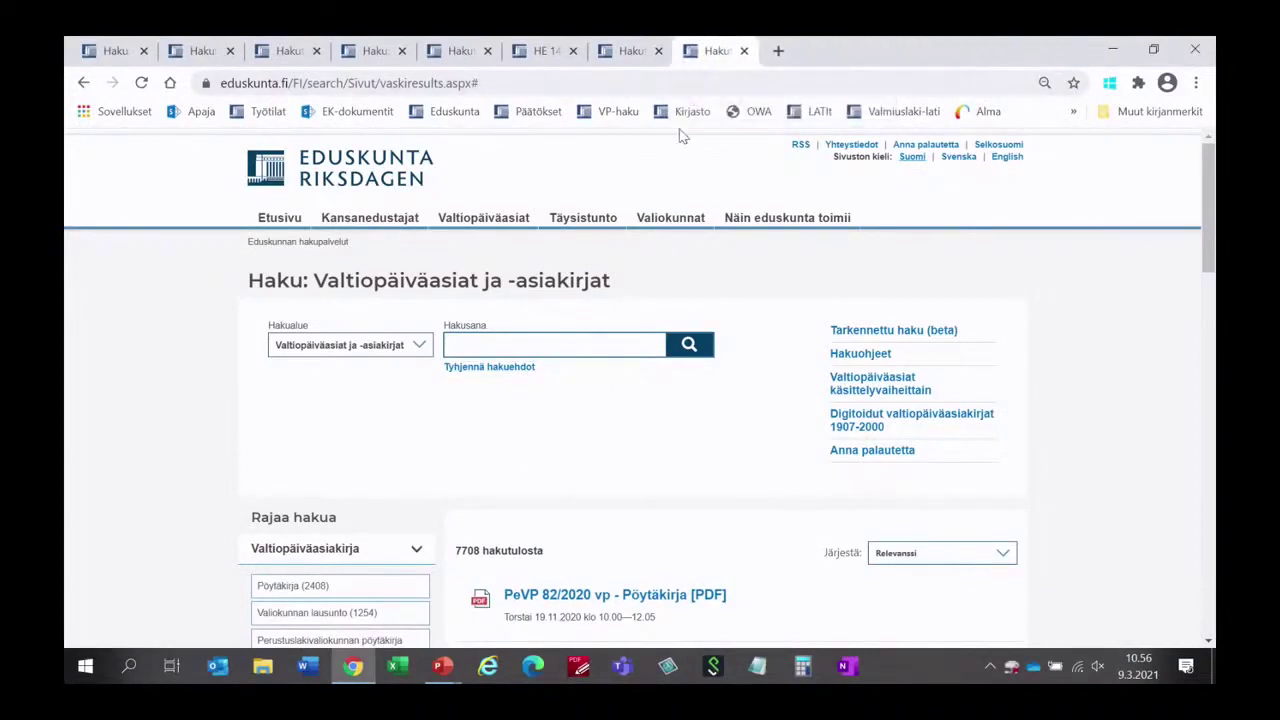
Search Valtiopäiväasiat ja -asiakirjat for kansalaisaloite with no other search terms
left_click(515, 345)
type("kansa")
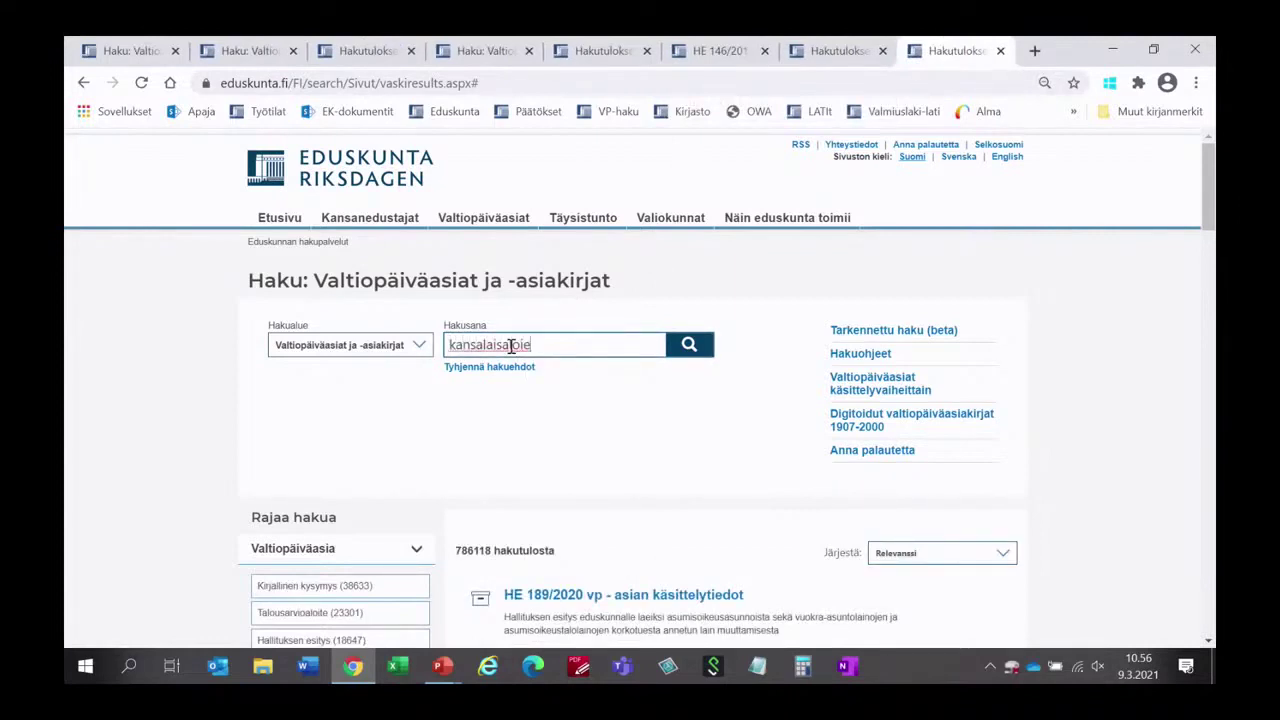
type("laisaloite")
key("BackSpace")
type("te")
key("Return")
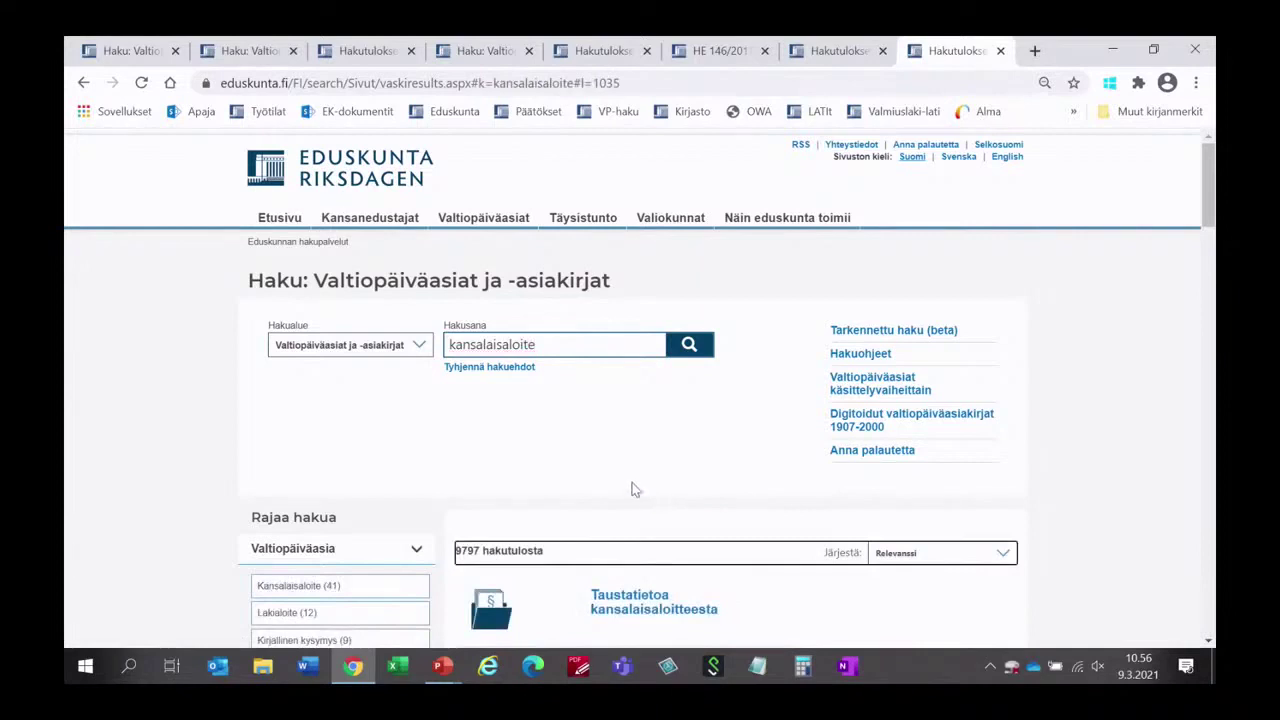
Limit the kansalaisaloite results to Muu asia with the Valtiopäiväasia refiner and look through them
scroll(346, 452, "down", 3)
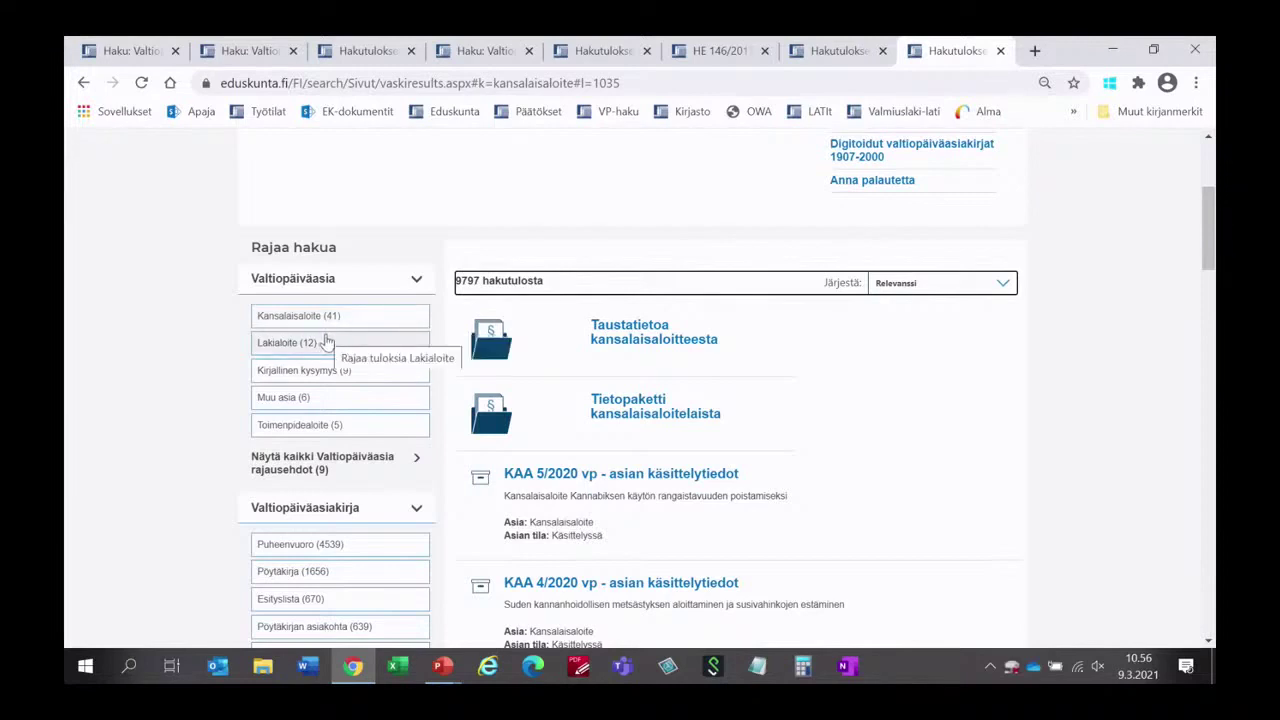
left_click(286, 403)
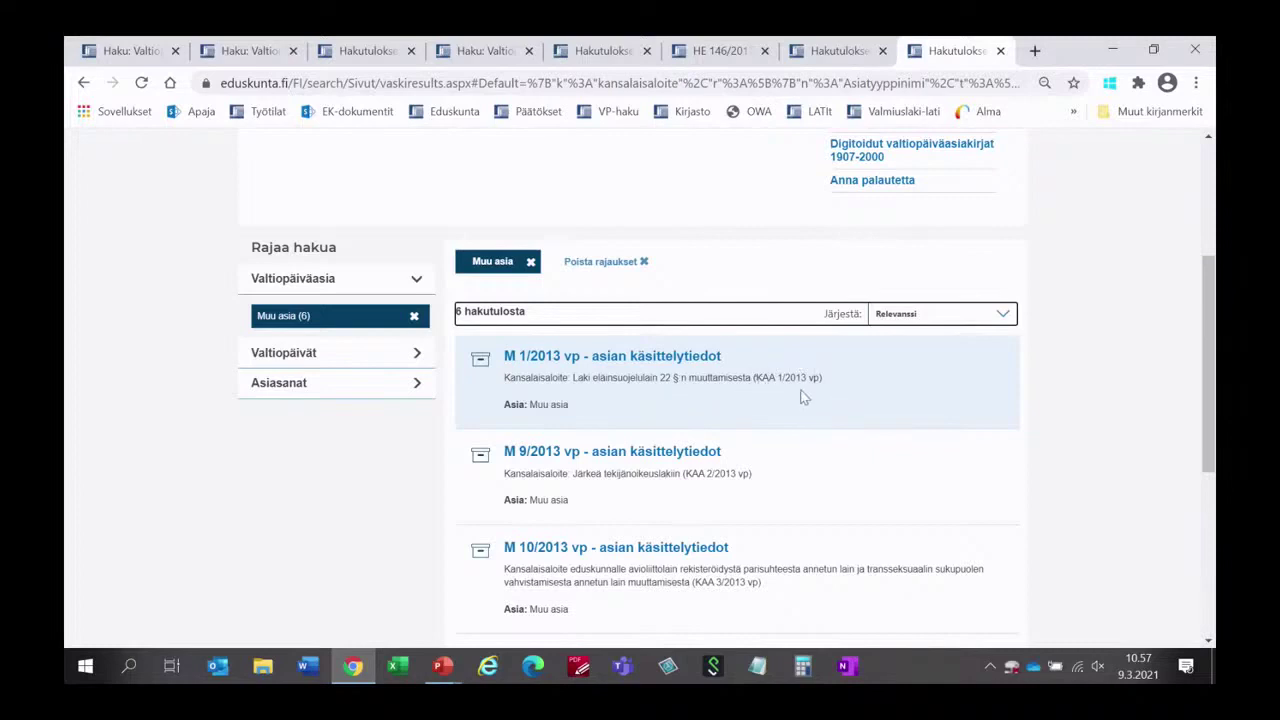
scroll(430, 385, "up", 3)
Lift the Muu asia restriction by rerunning the kansalaisaloite search, and view the Kansalaisaloitteet slide in PowerPoint
left_click(690, 262)
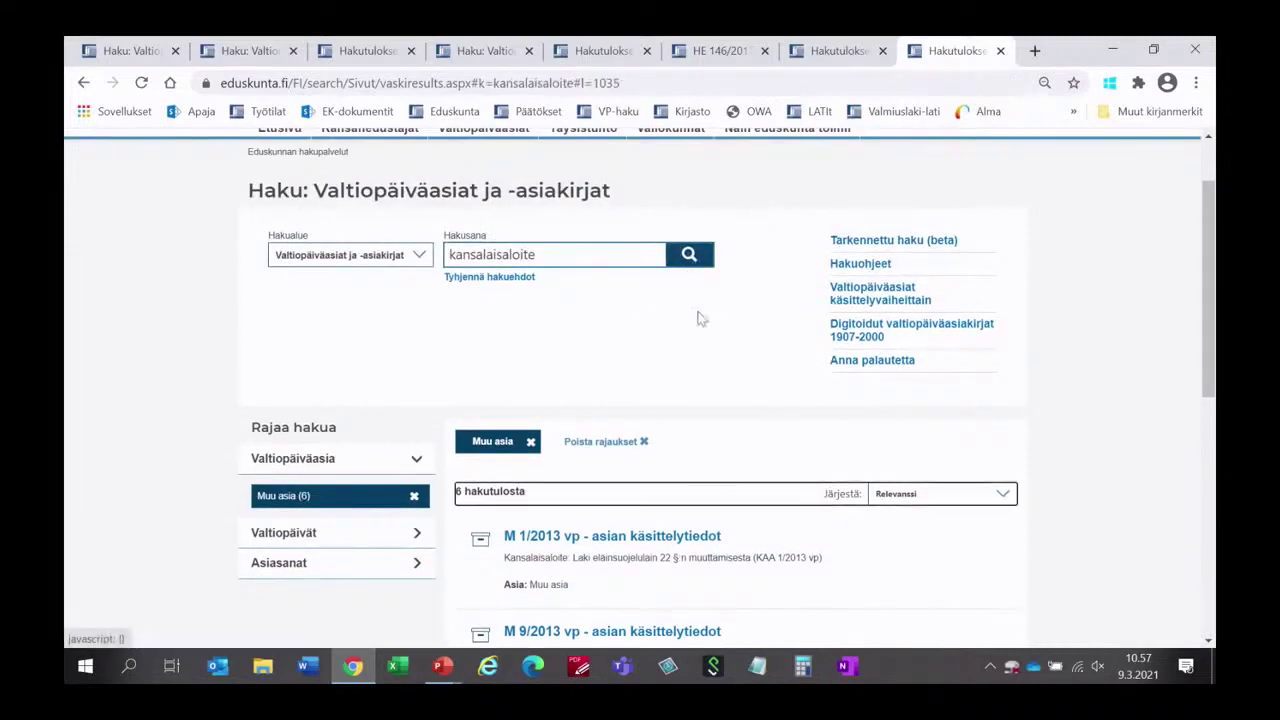
left_click(268, 497)
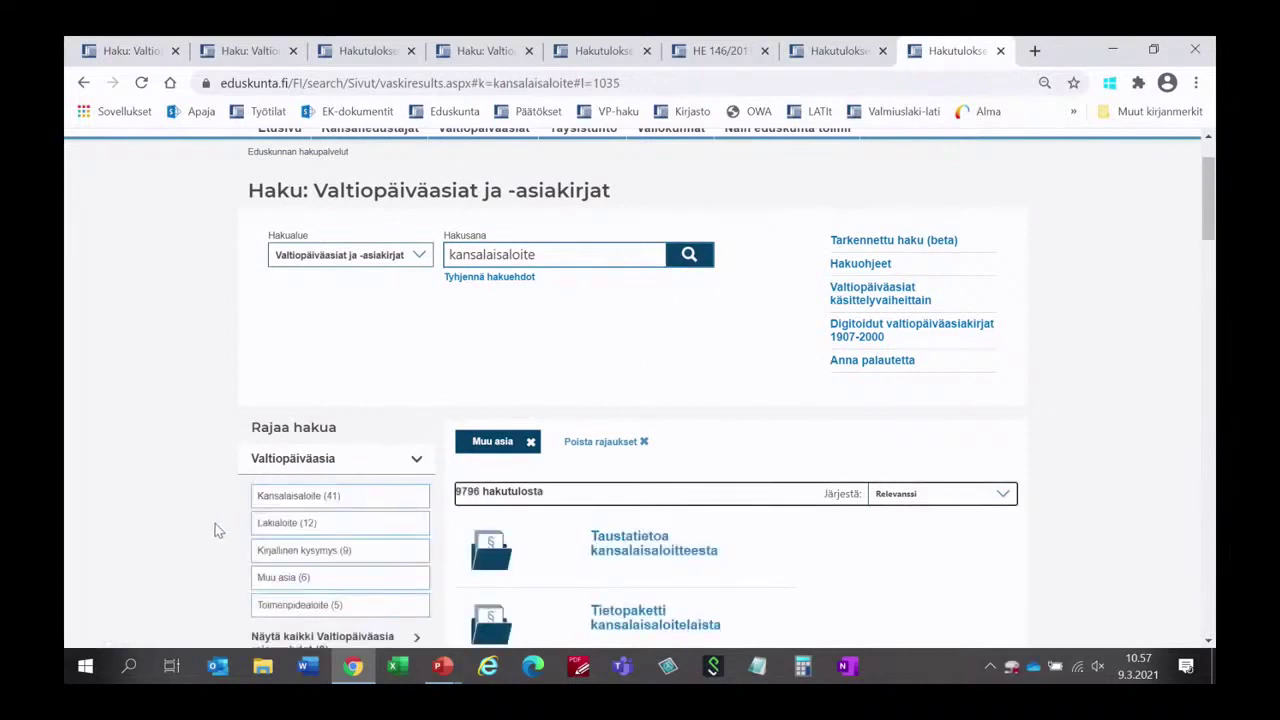
scroll(215, 528, "down", 5)
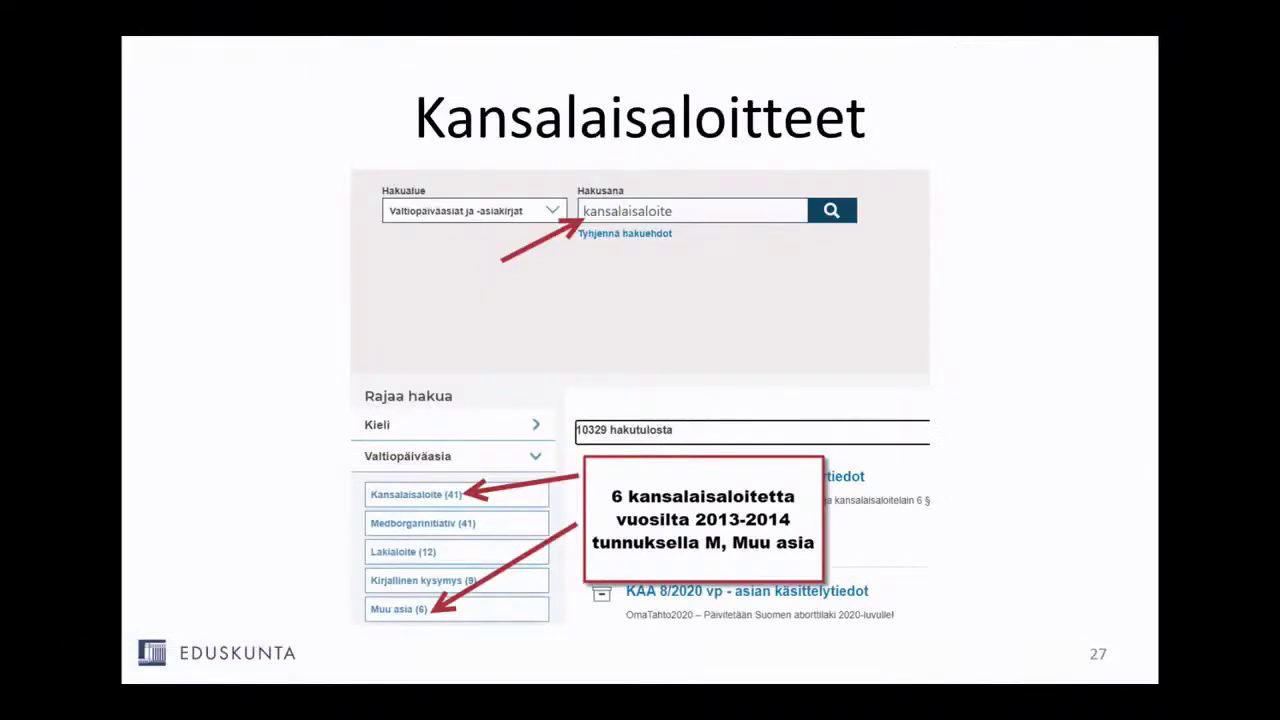
key("Right")
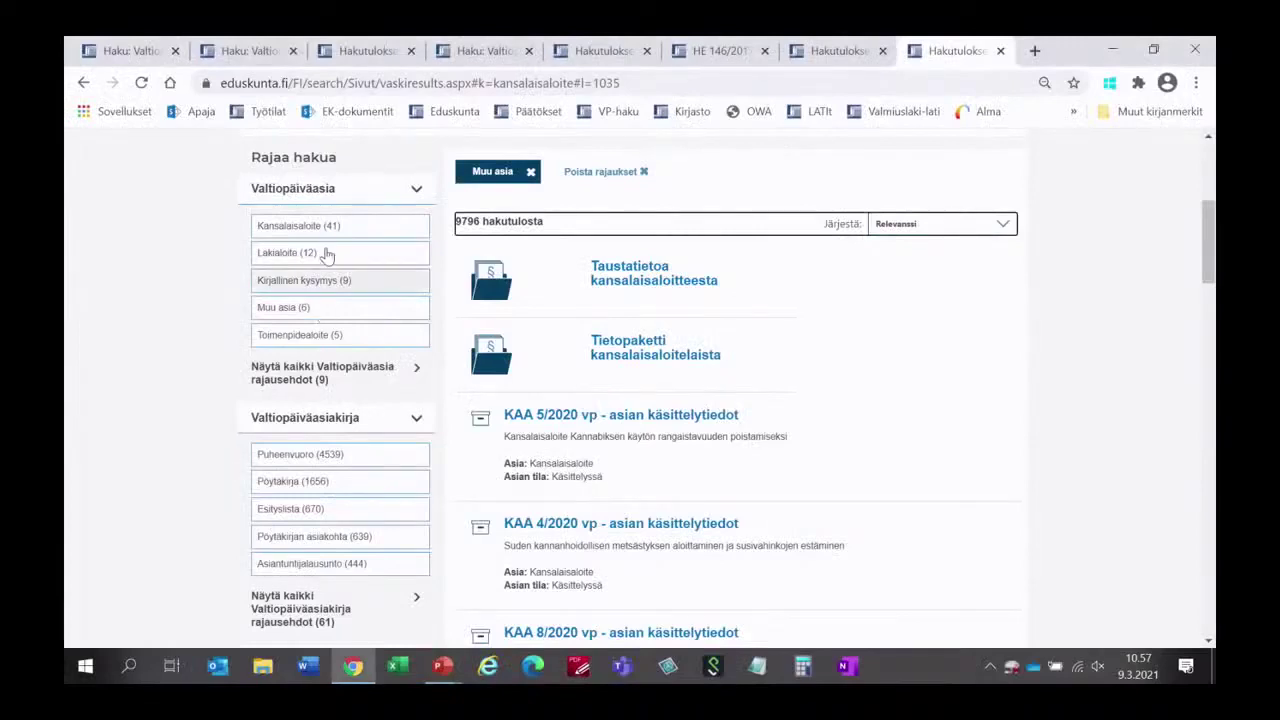
Close the old tabs beside the kansalaisaloite results so that only four tabs remain open
left_click(882, 51)
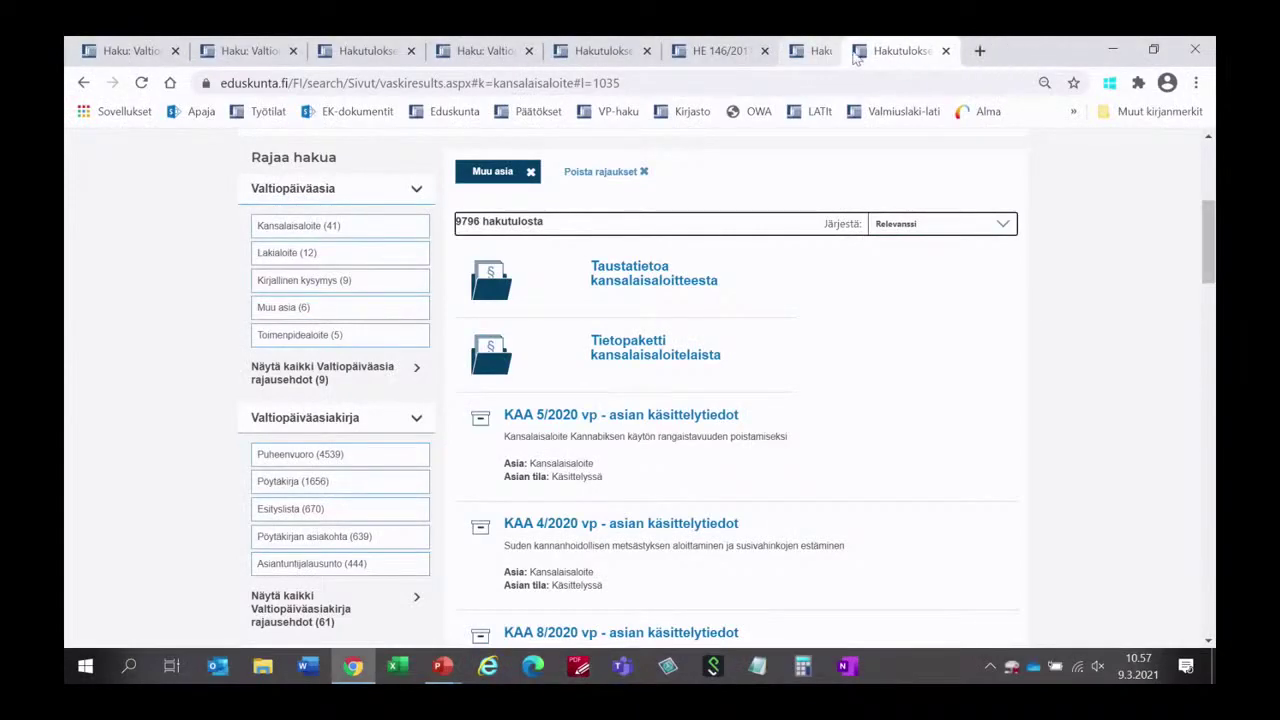
left_click(764, 51)
left_click(647, 51)
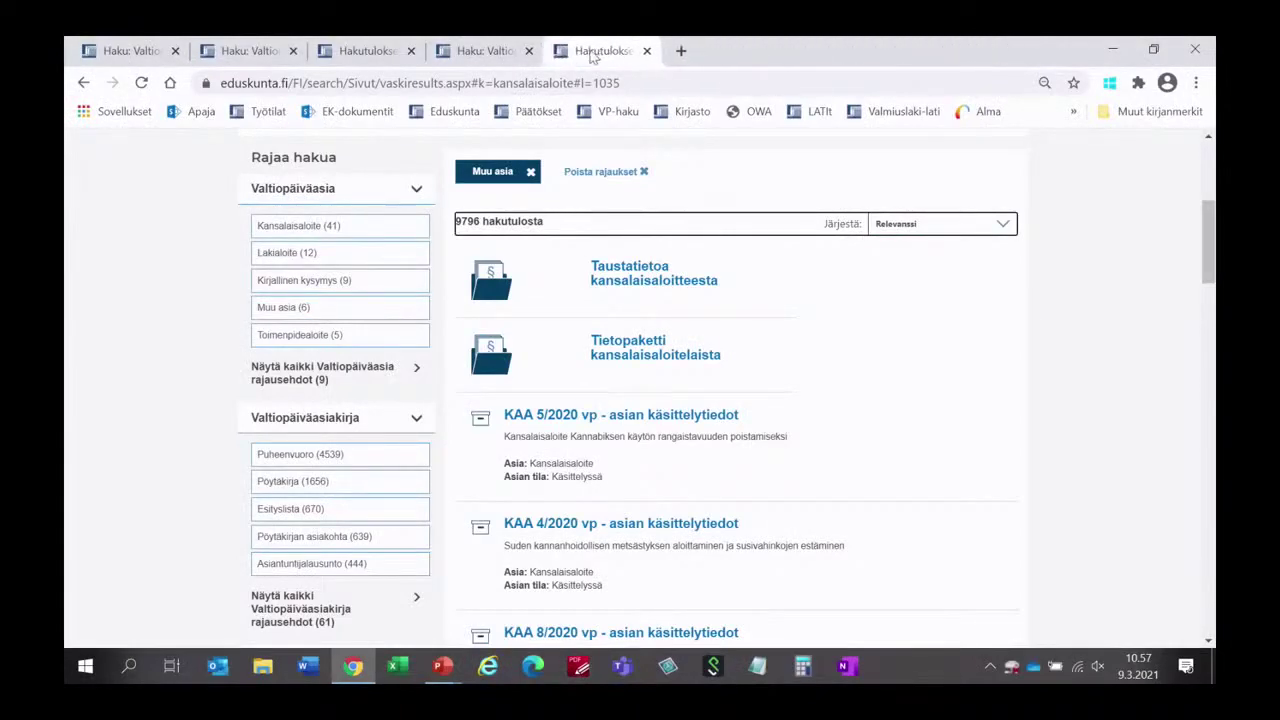
left_click(529, 51)
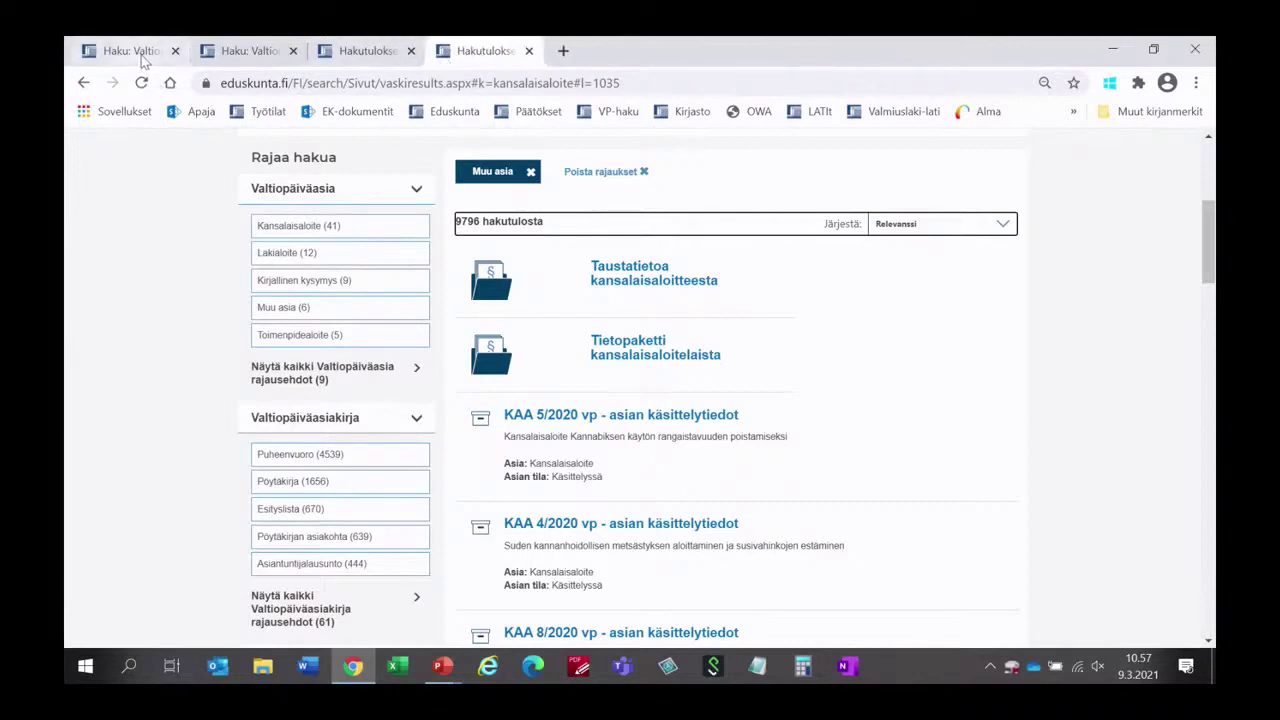
Clear the search criteria, set the search area to Kansanedustajat and run the search without a search term
scroll(540, 325, "up", 1)
scroll(540, 325, "up", 3)
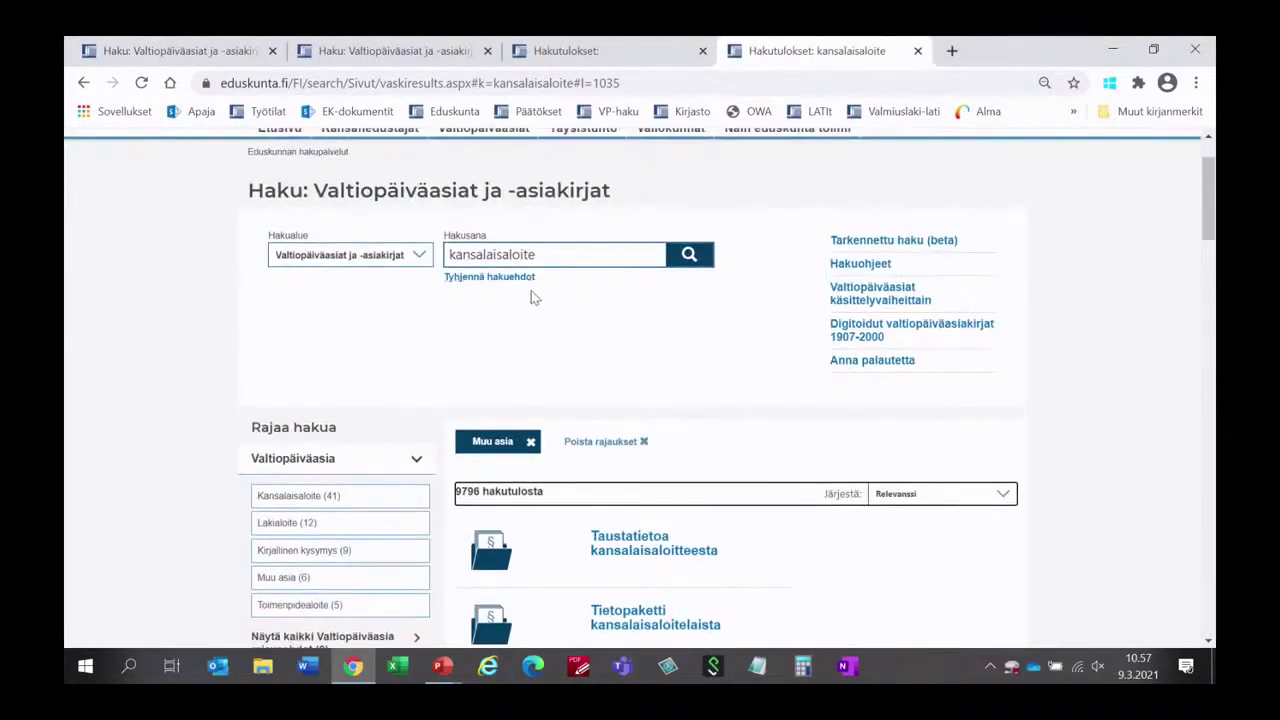
left_click(488, 277)
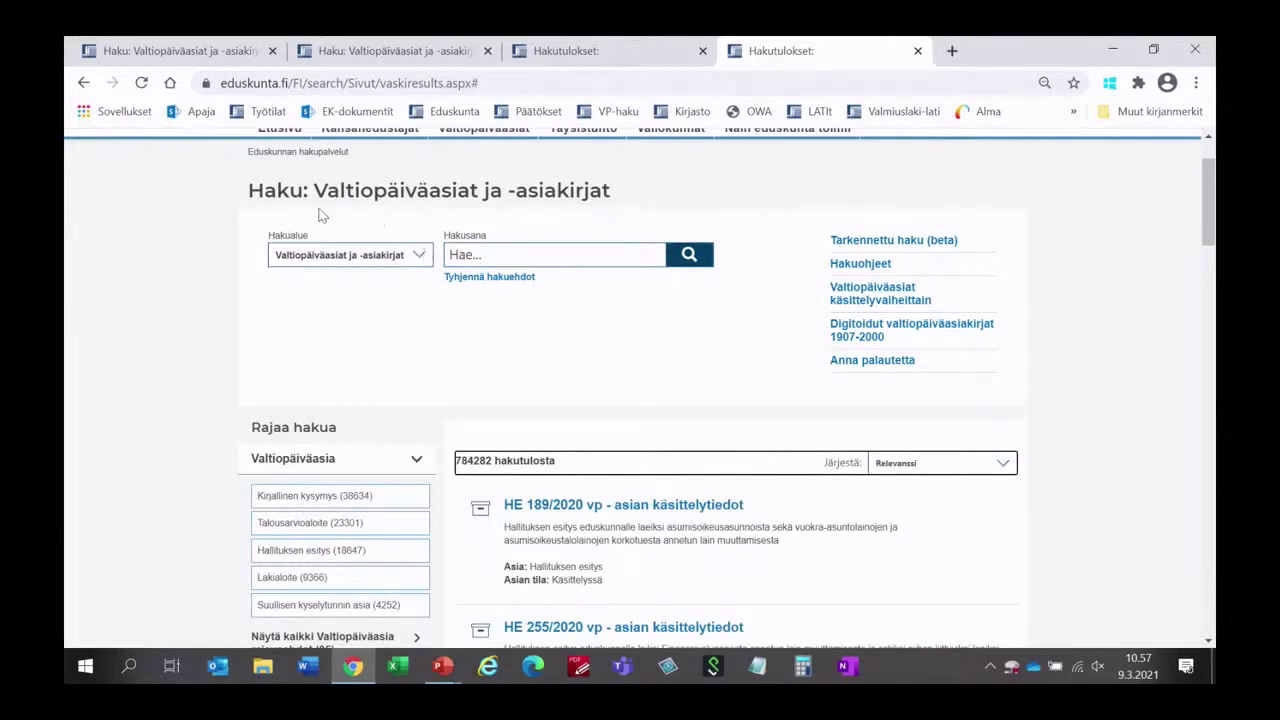
left_click(417, 258)
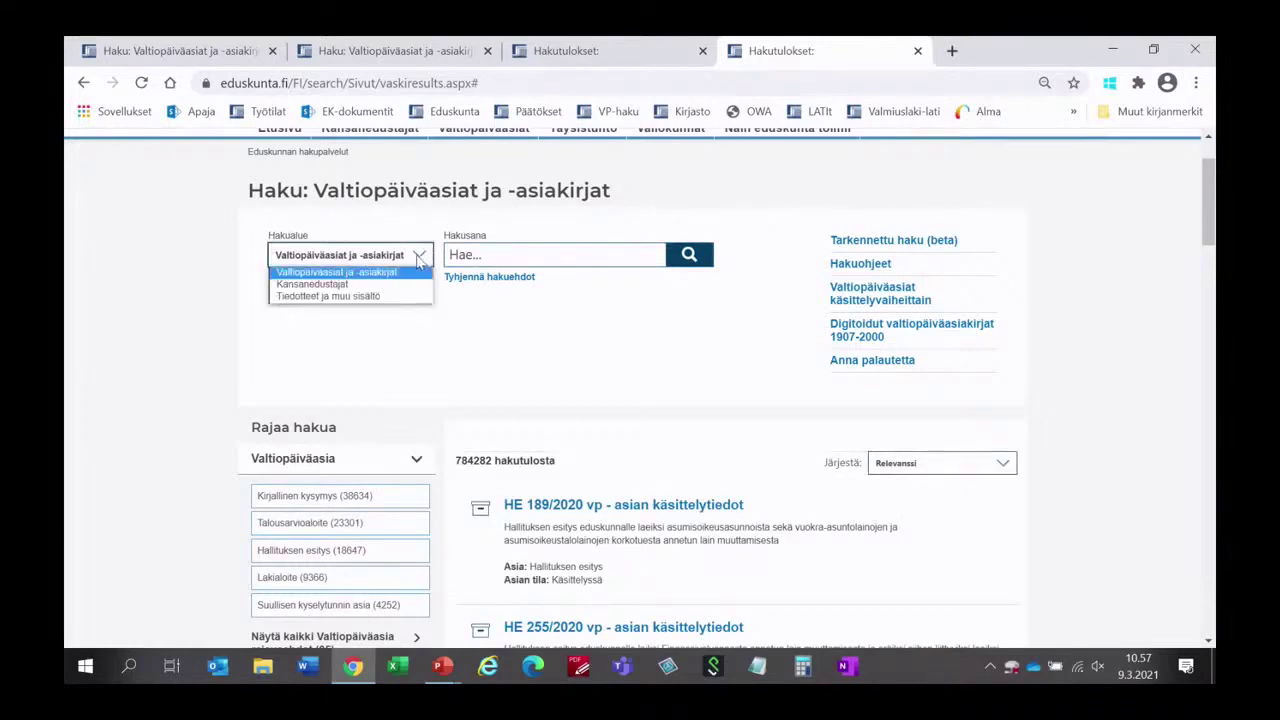
left_click(335, 285)
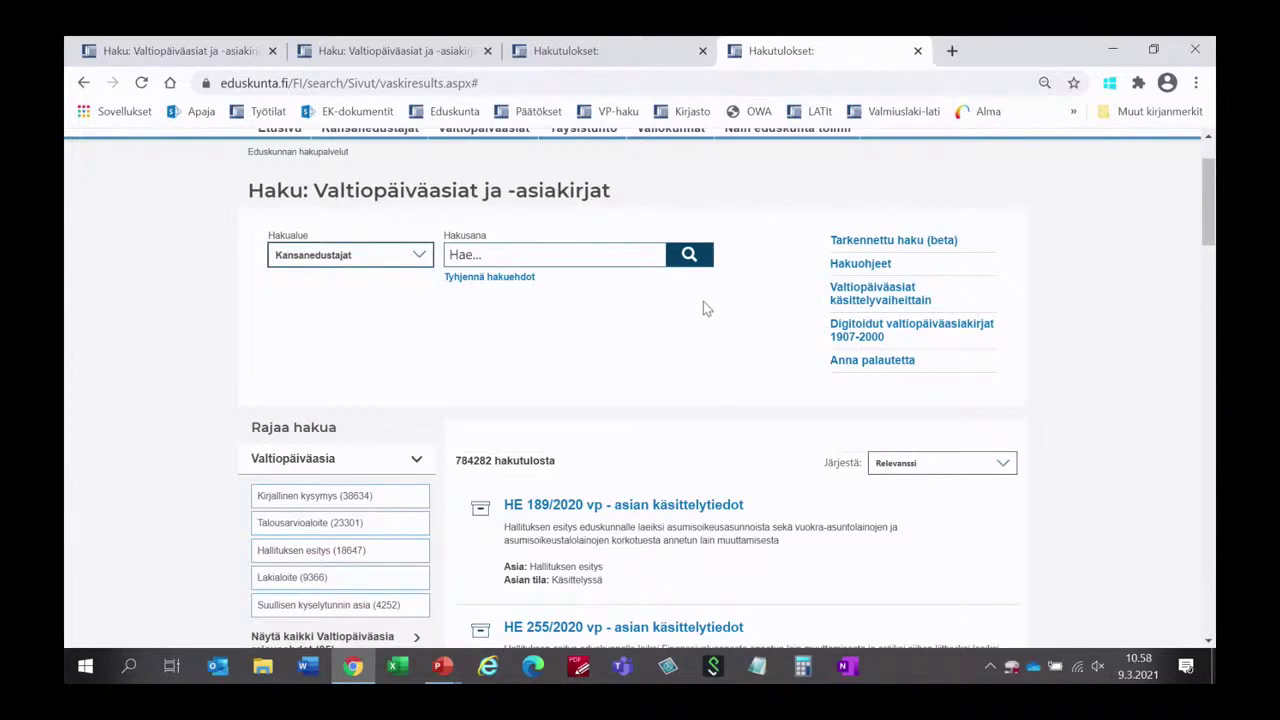
left_click(689, 257)
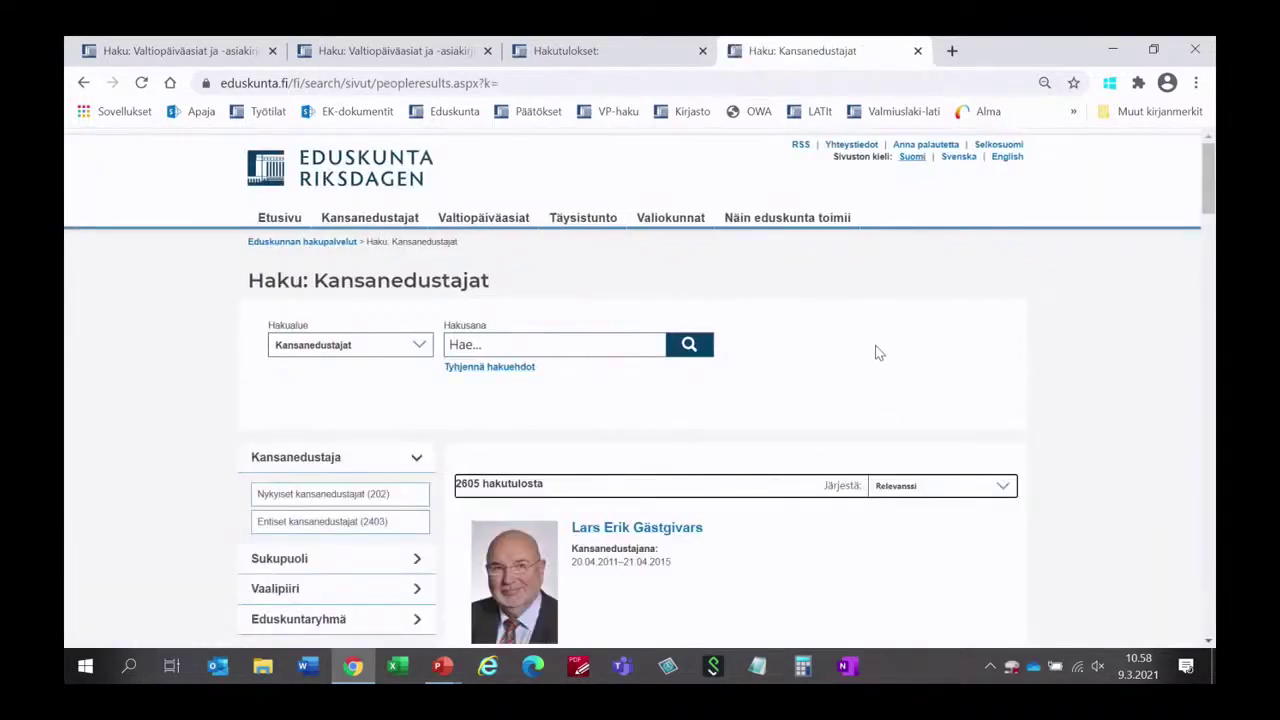
Limit the members to Entiset kansanedustajat with the Kansanedustaja refiner and look through the list
scroll(877, 352, "down", 2)
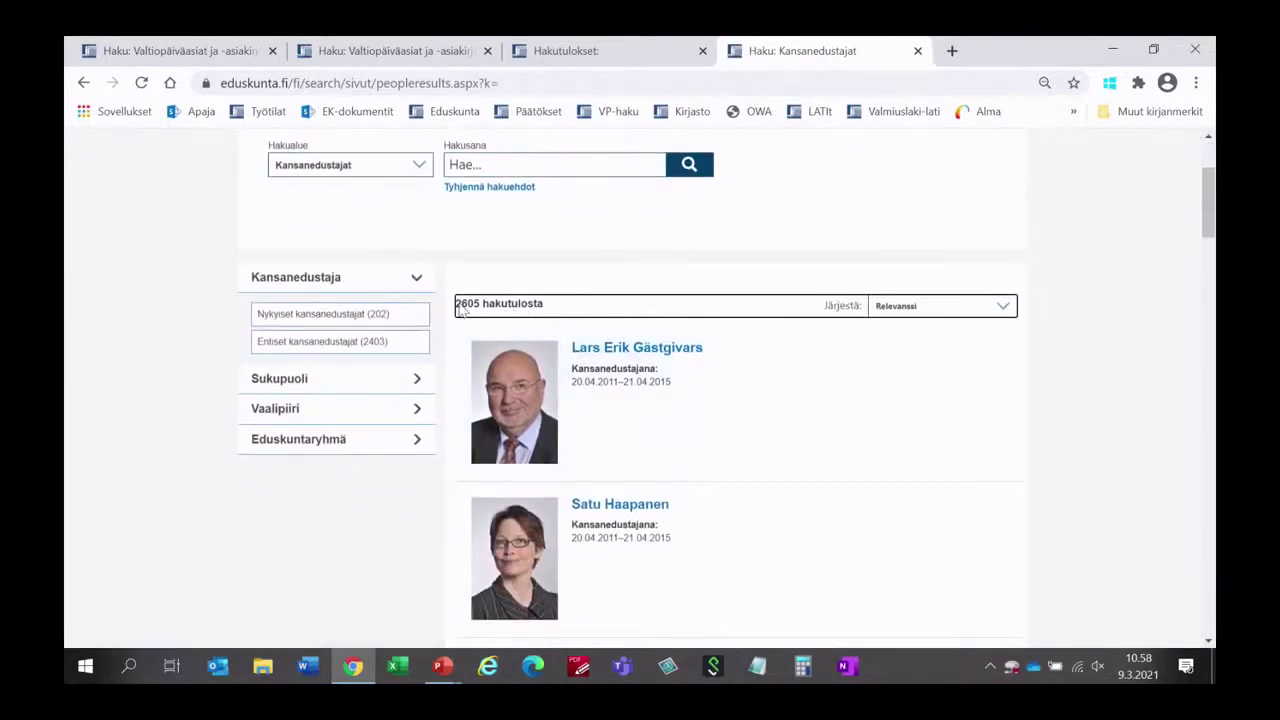
left_click(314, 344)
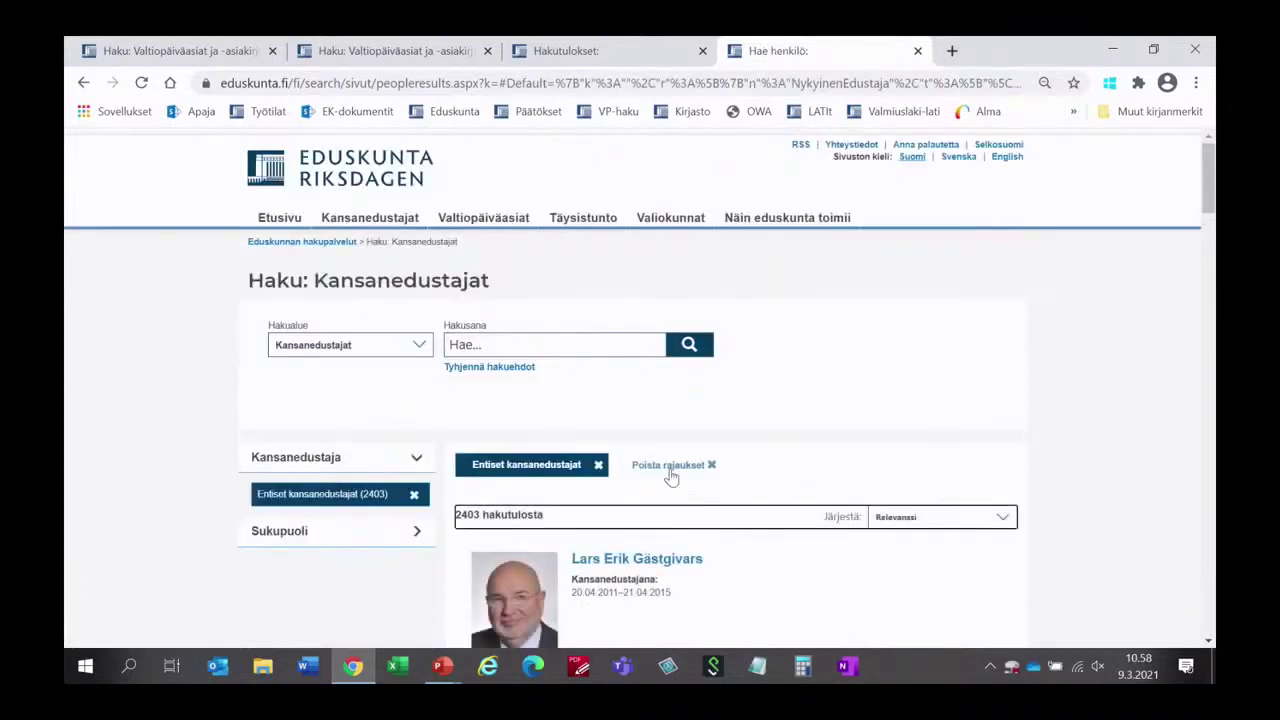
scroll(663, 483, "down", 7)
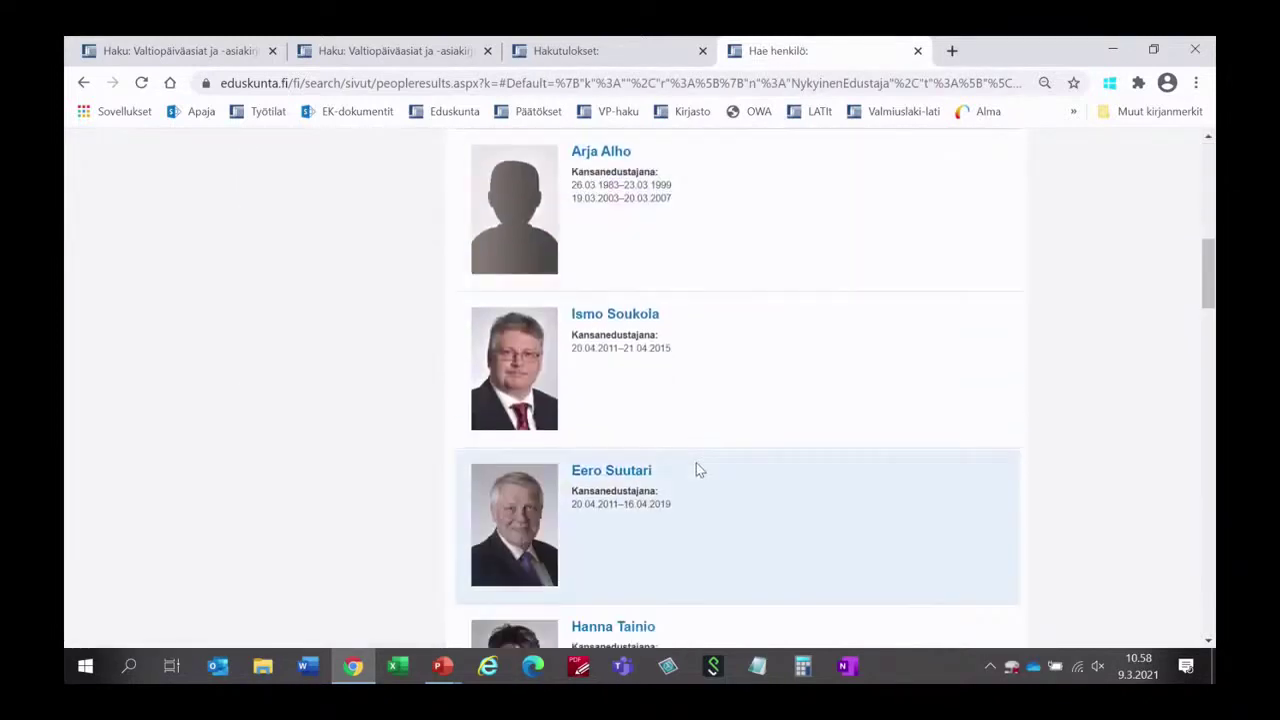
scroll(700, 470, "up", 8)
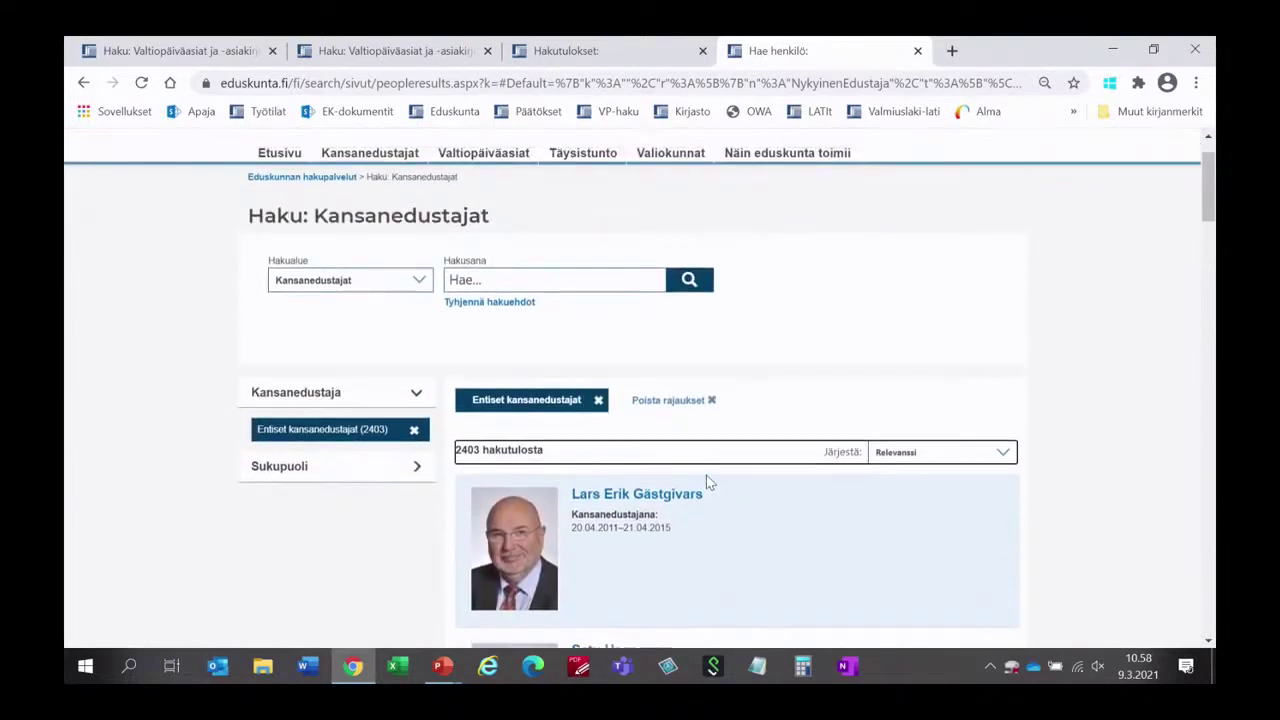
Replace the Entiset kansanedustajat refiner with Nykyiset kansanedustajat and look through the current members
left_click(424, 349)
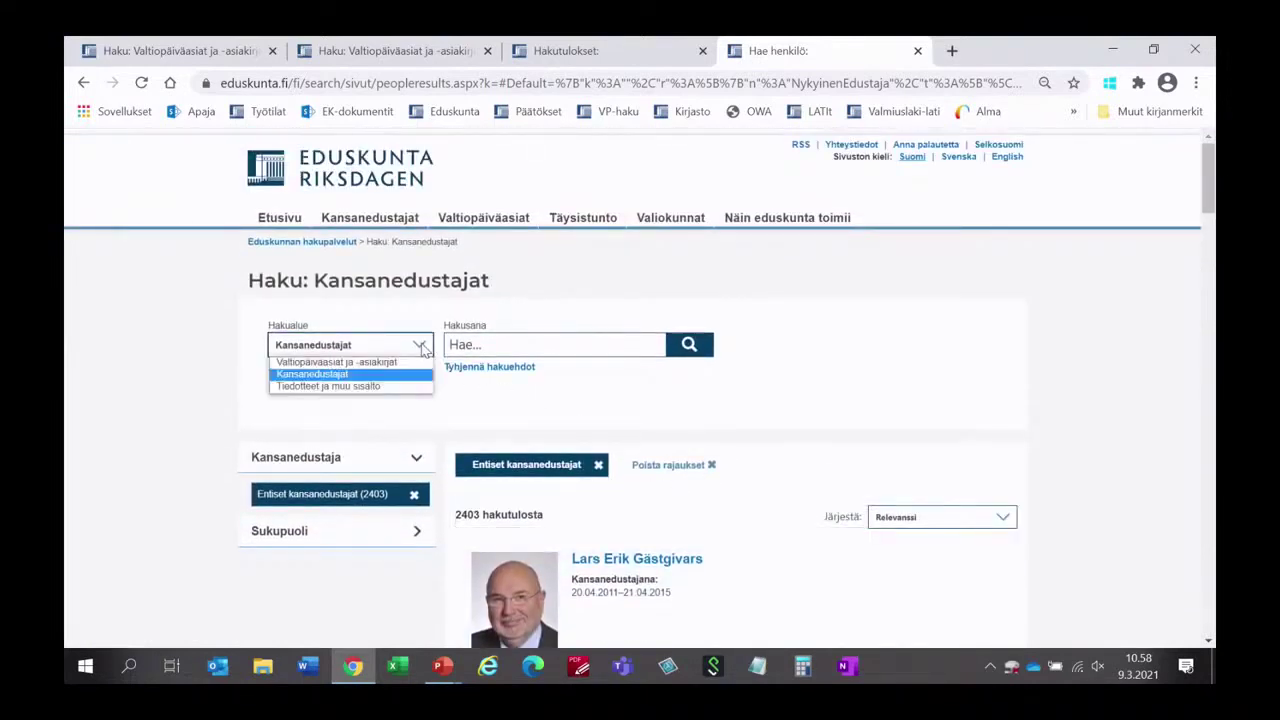
left_click(426, 411)
left_click(412, 494)
left_click(318, 496)
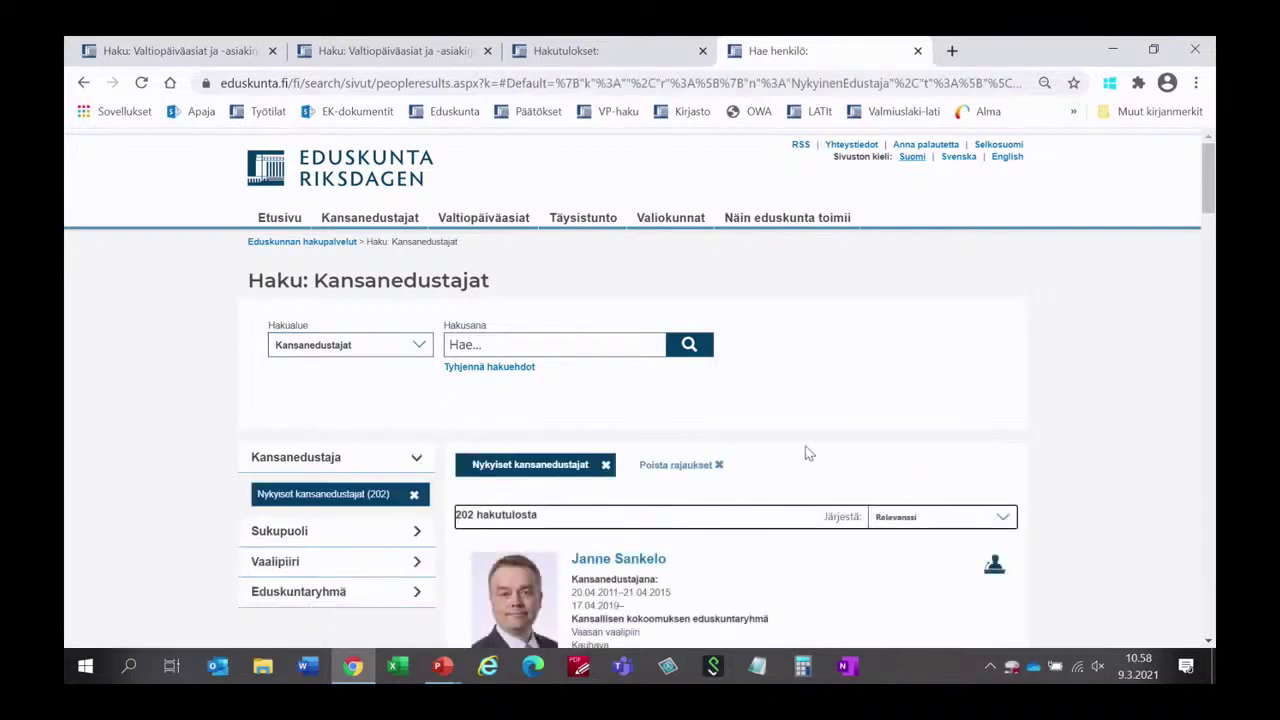
scroll(805, 445, "down", 3)
scroll(805, 446, "down", 6)
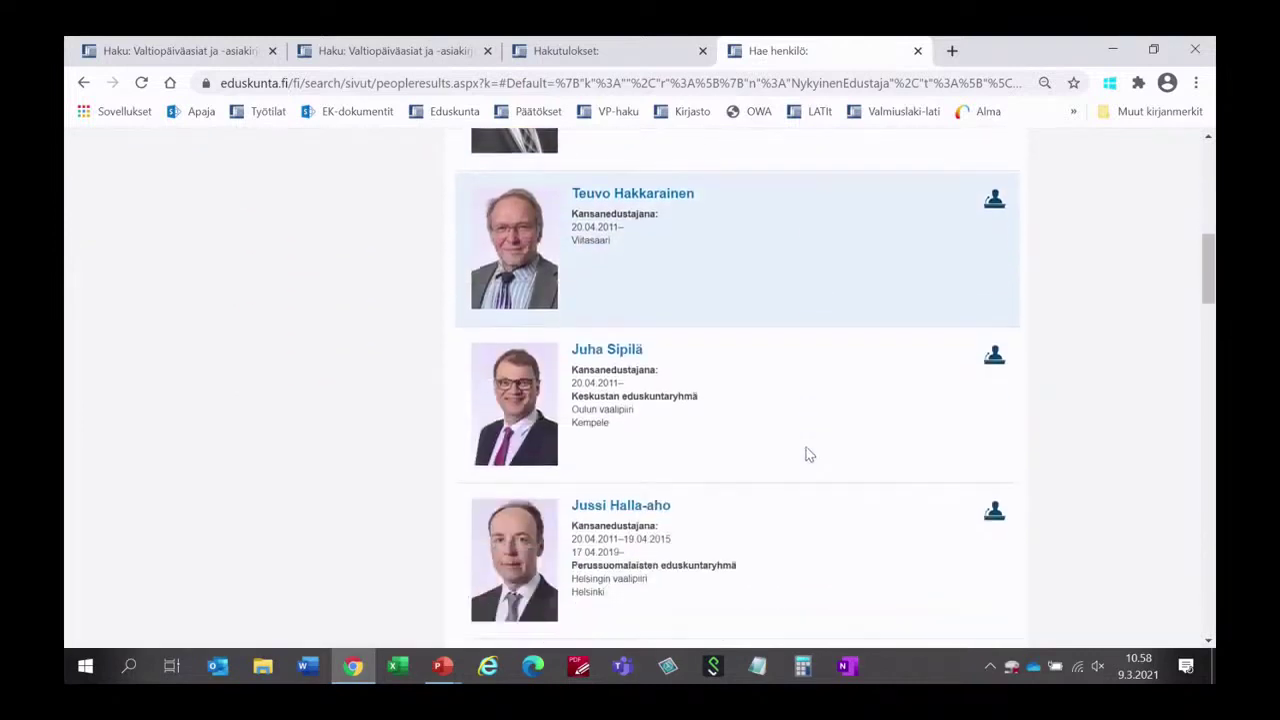
scroll(805, 446, "up", 4)
scroll(810, 451, "up", 2)
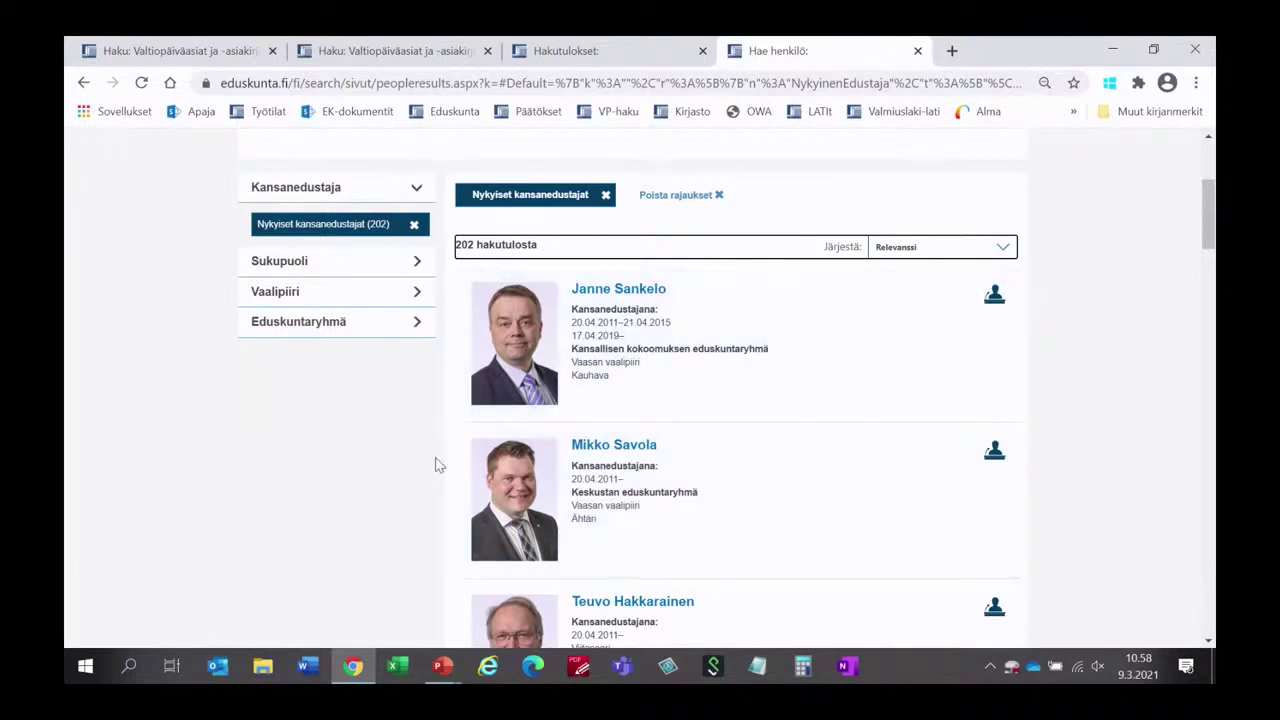
Remove the refiners from the member search and look through the unrestricted list and its Kansanedustaja options
scroll(450, 455, "up", 2)
left_click(715, 374)
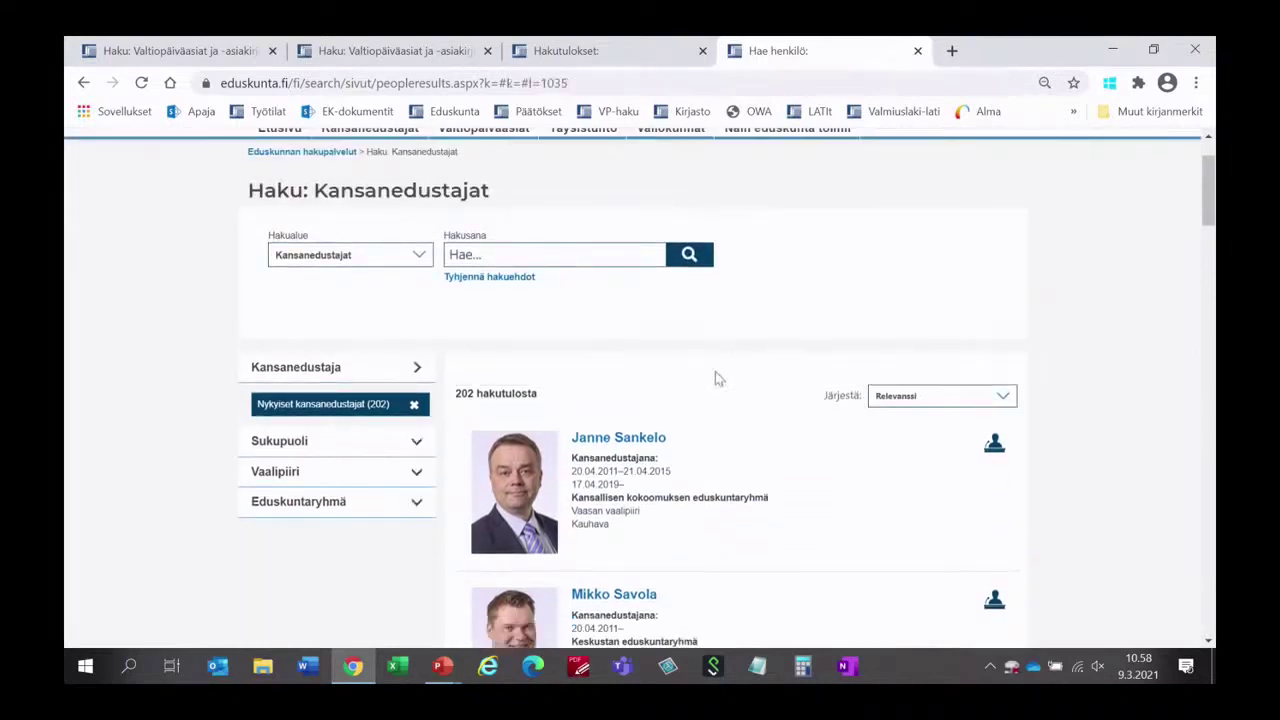
scroll(686, 270, "up", 1)
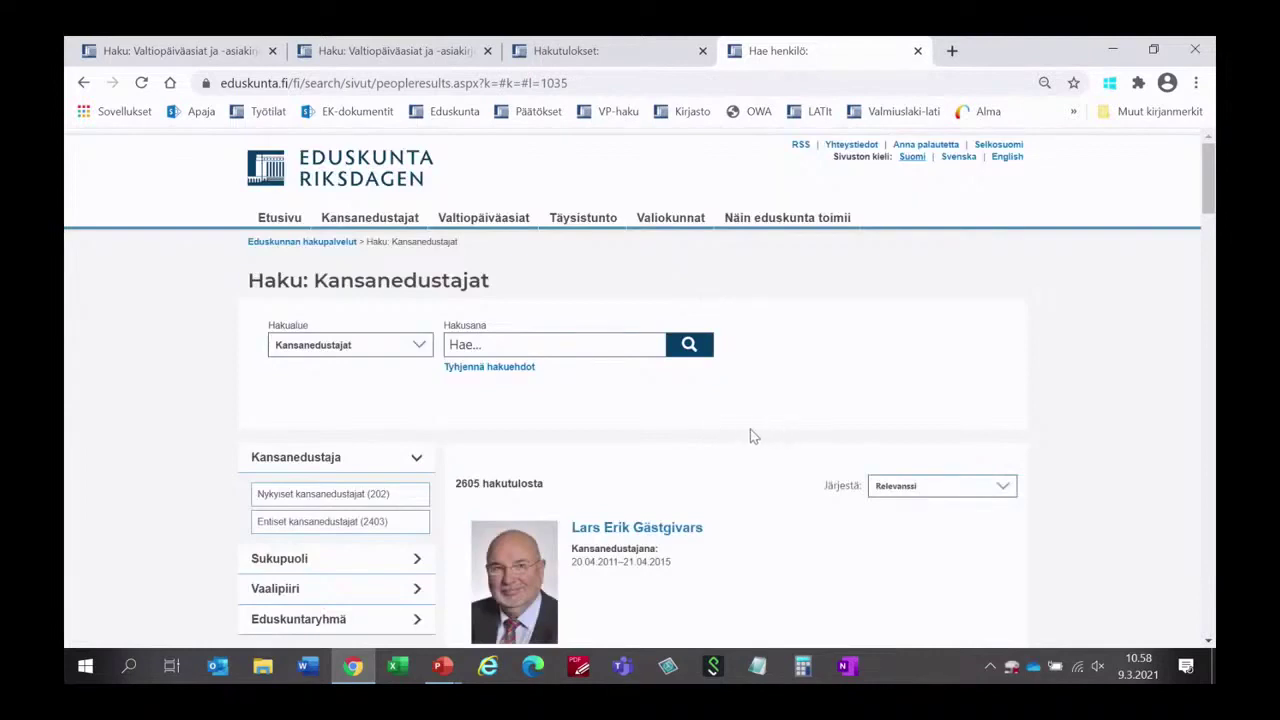
scroll(740, 430, "down", 6)
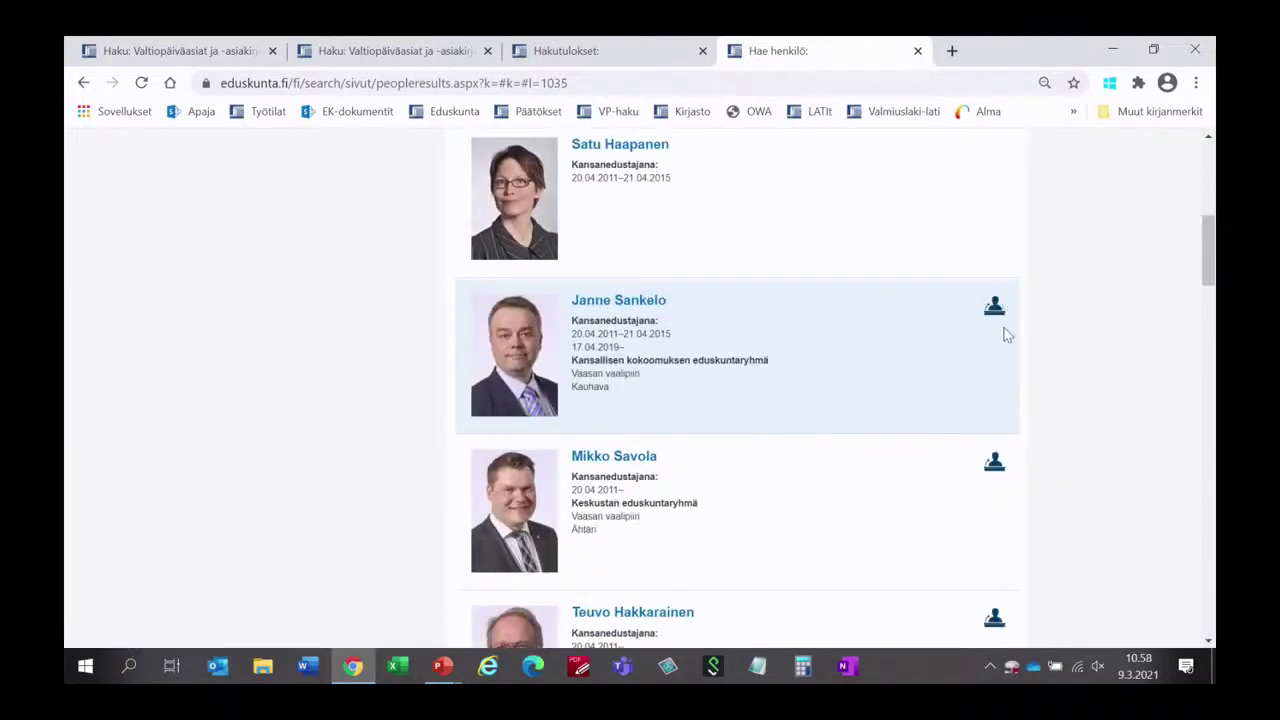
scroll(866, 477, "up", 2)
scroll(865, 472, "up", 1)
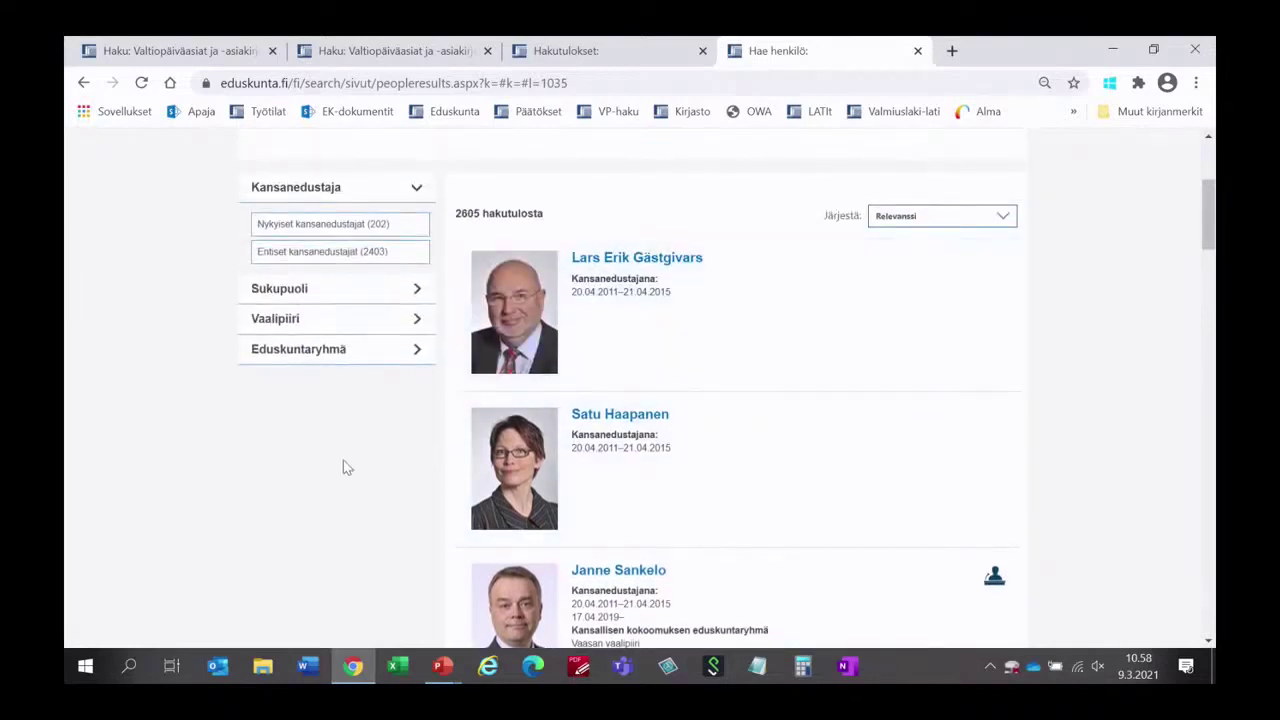
scroll(329, 474, "up", 2)
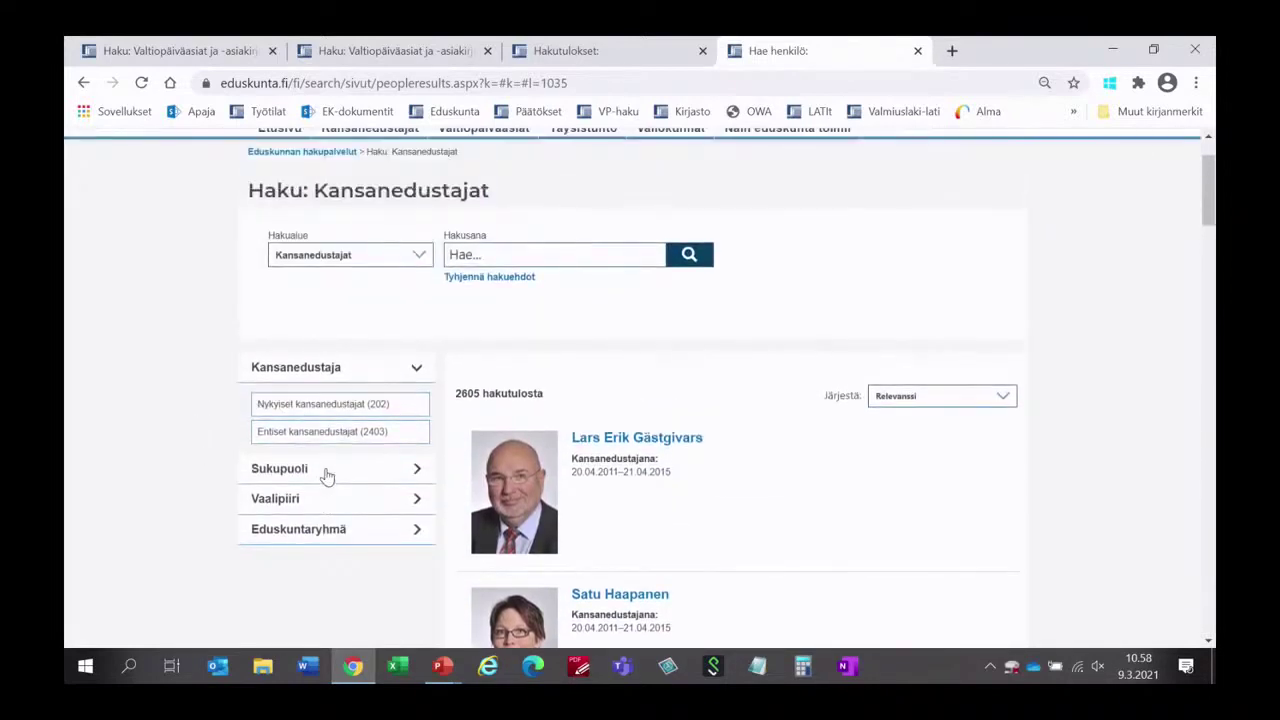
Limit the full member list to Nykyiset kansanedustajat
left_click(318, 406)
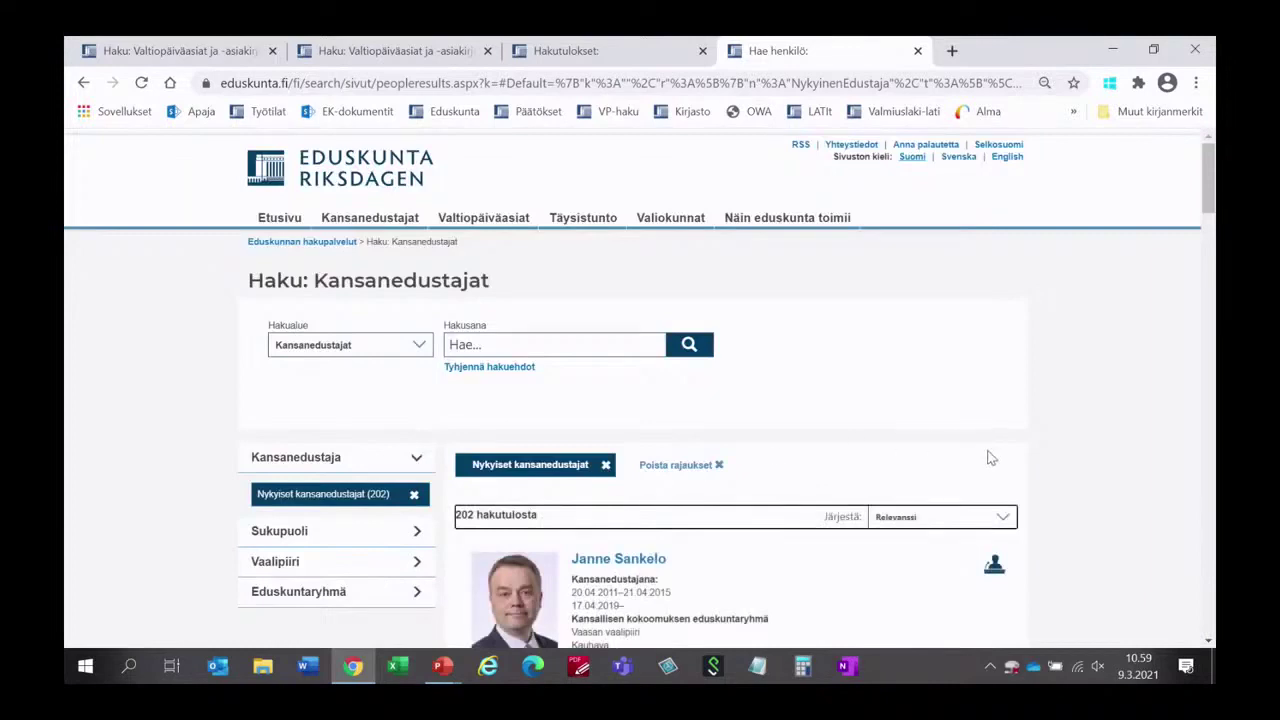
scroll(1106, 460, "down", 1)
scroll(1106, 464, "down", 2)
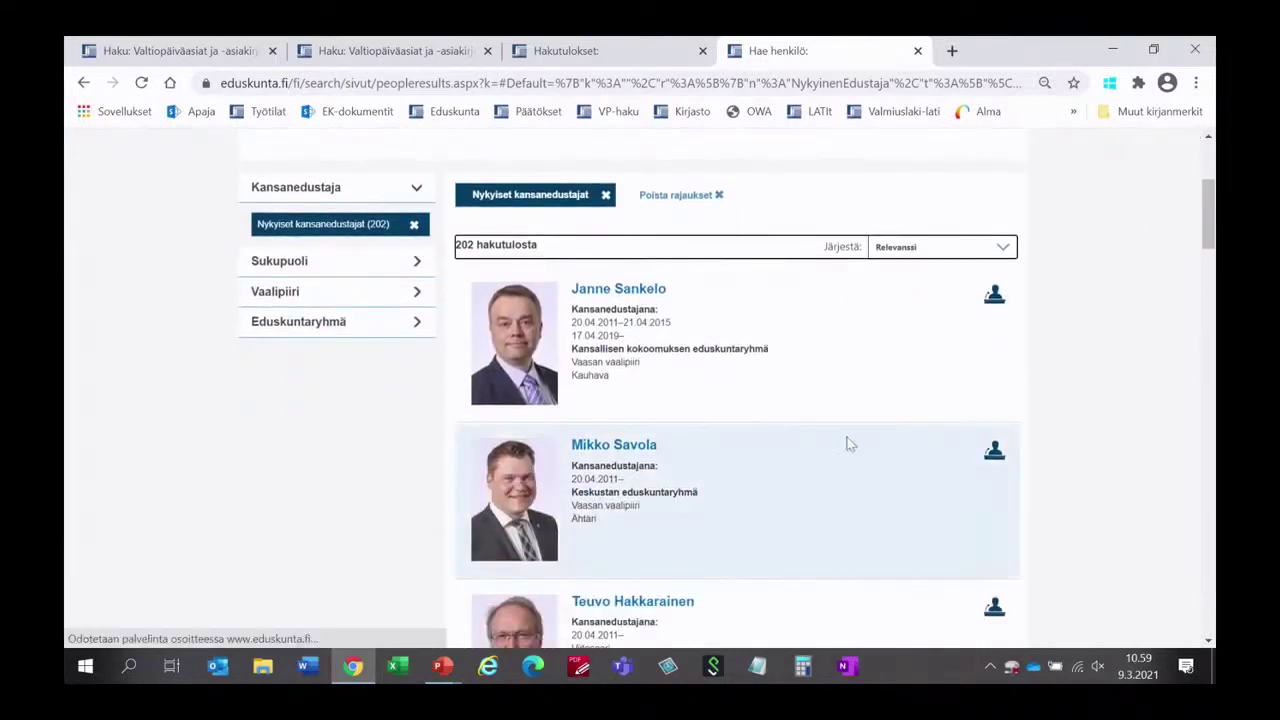
Open the profile page of the first listed member and look through it down to the collapsed sections
left_click(645, 292)
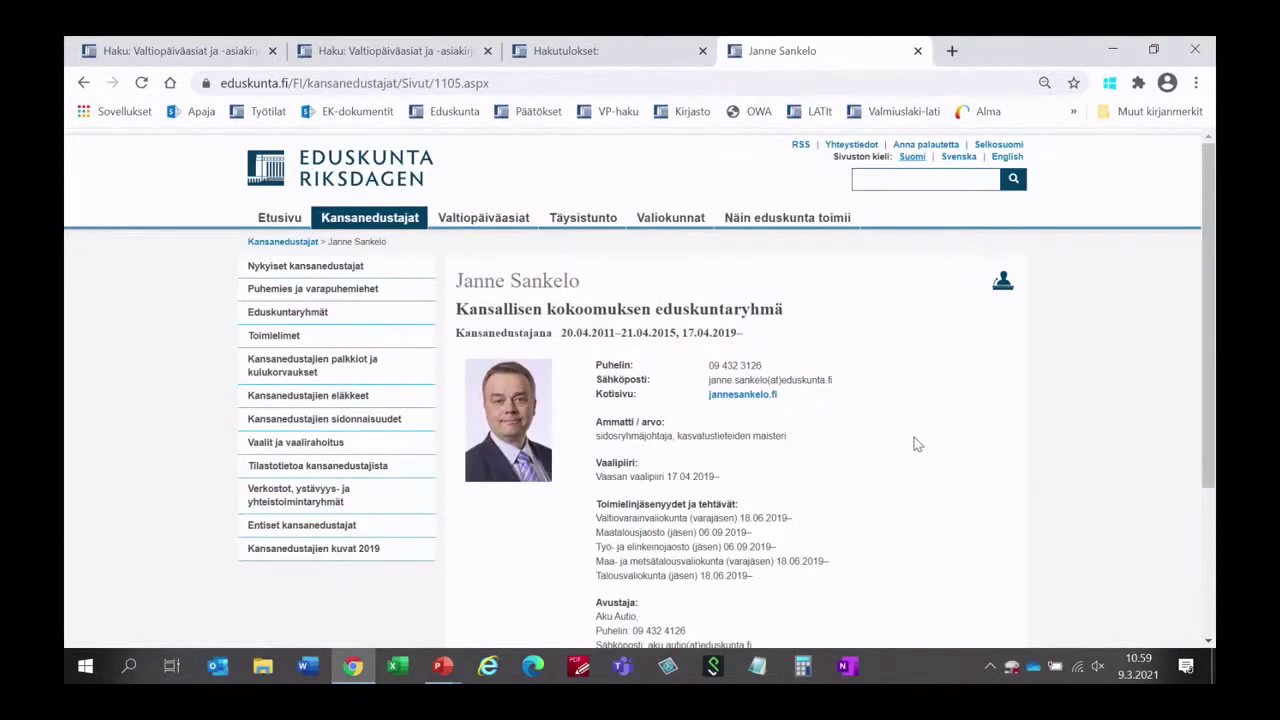
scroll(914, 444, "down", 1)
scroll(913, 444, "down", 2)
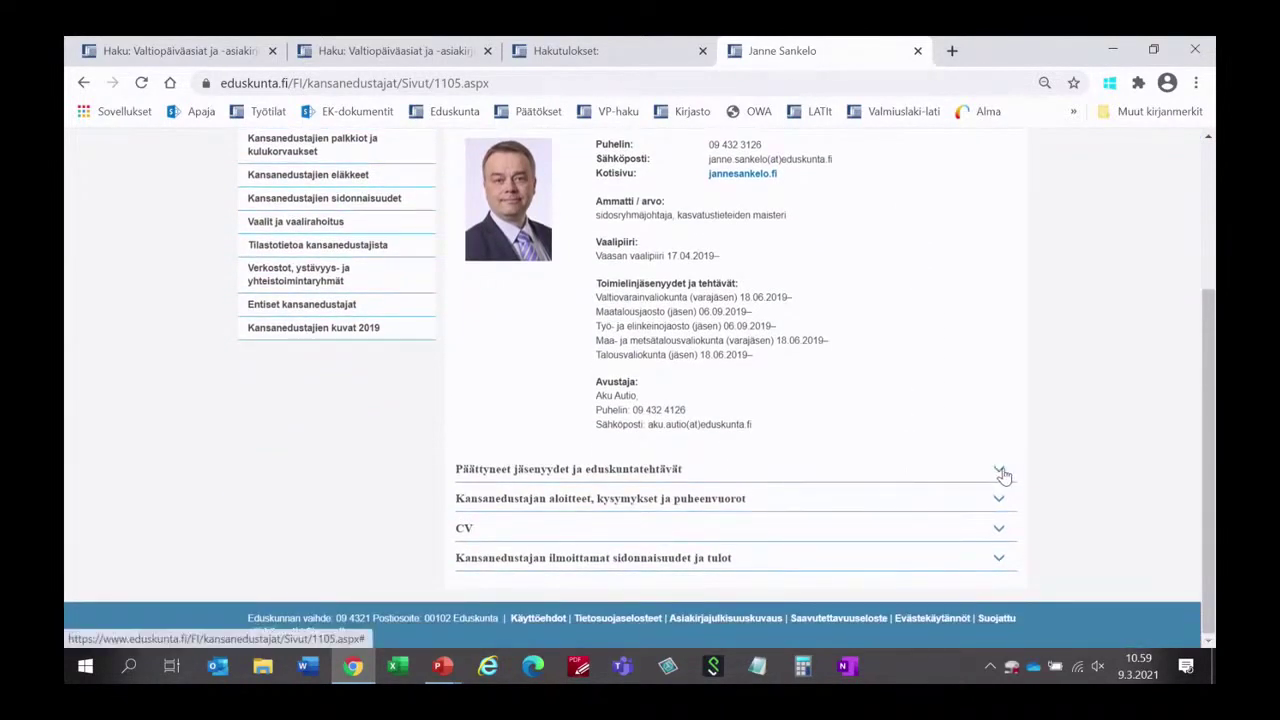
Read the member's Päättyneet jäsenyydet ja eduskuntatehtävät section on the profile page and collapse it again
scroll(803, 379, "up", 1)
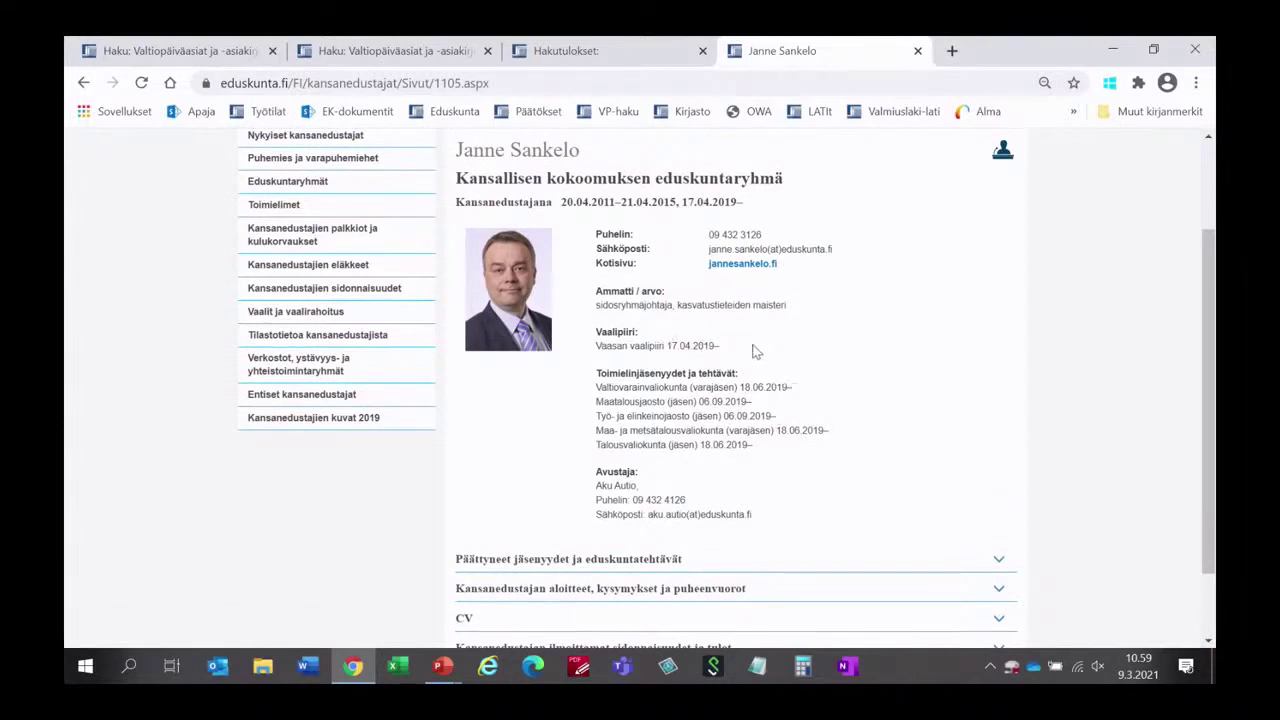
left_click(997, 565)
scroll(895, 535, "down", 3)
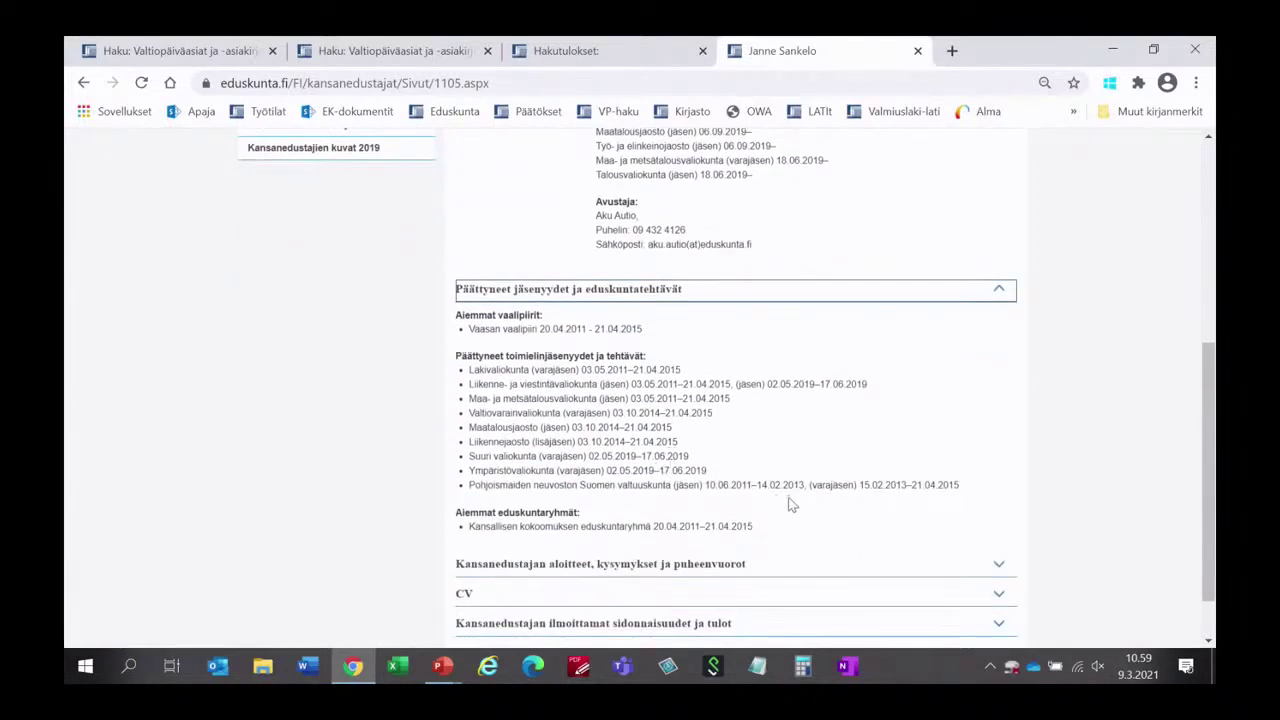
left_click(997, 290)
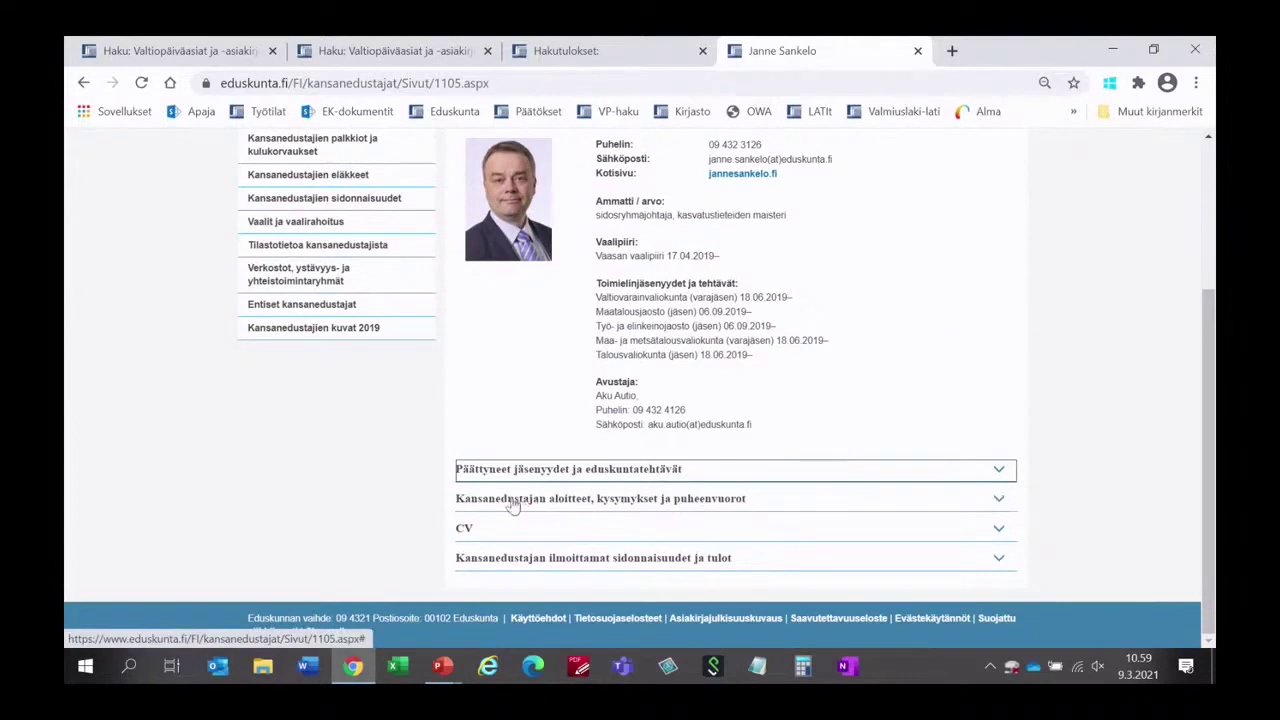
View the links under Kansanedustajan aloitteet, kysymykset ja puheenvuorot on the profile and collapse the section again
left_click(999, 503)
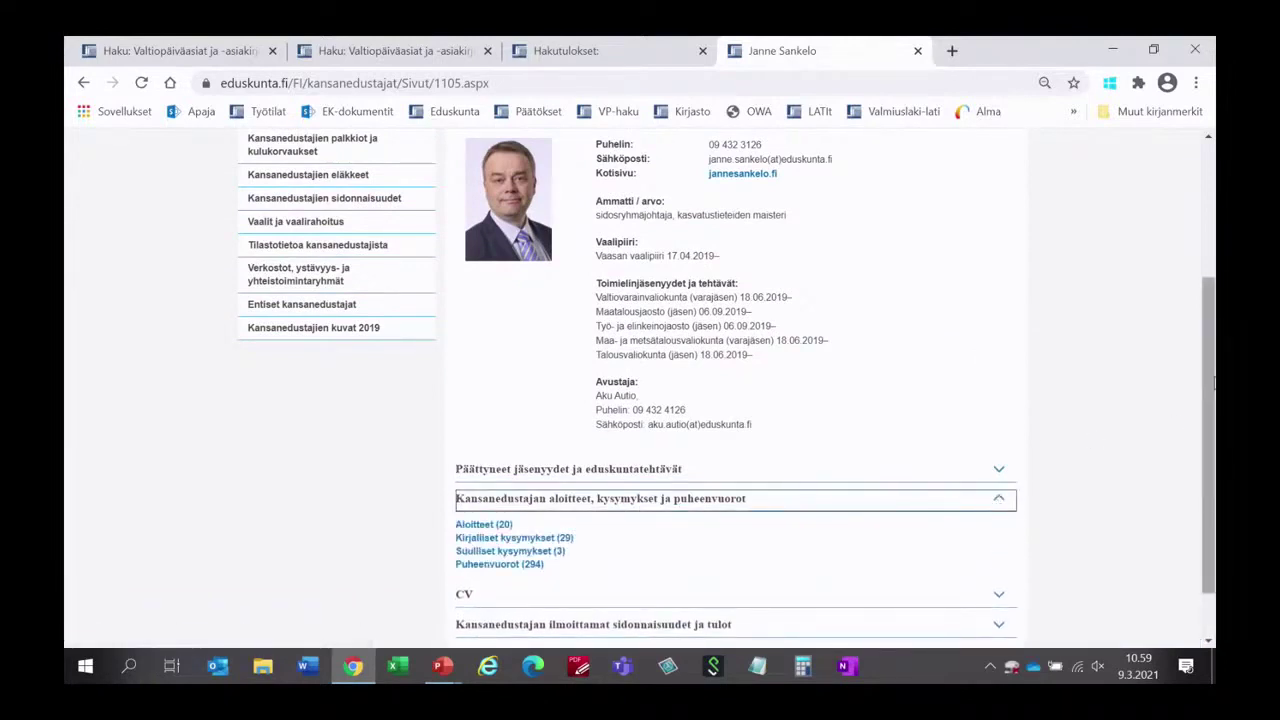
scroll(1180, 420, "down", 1)
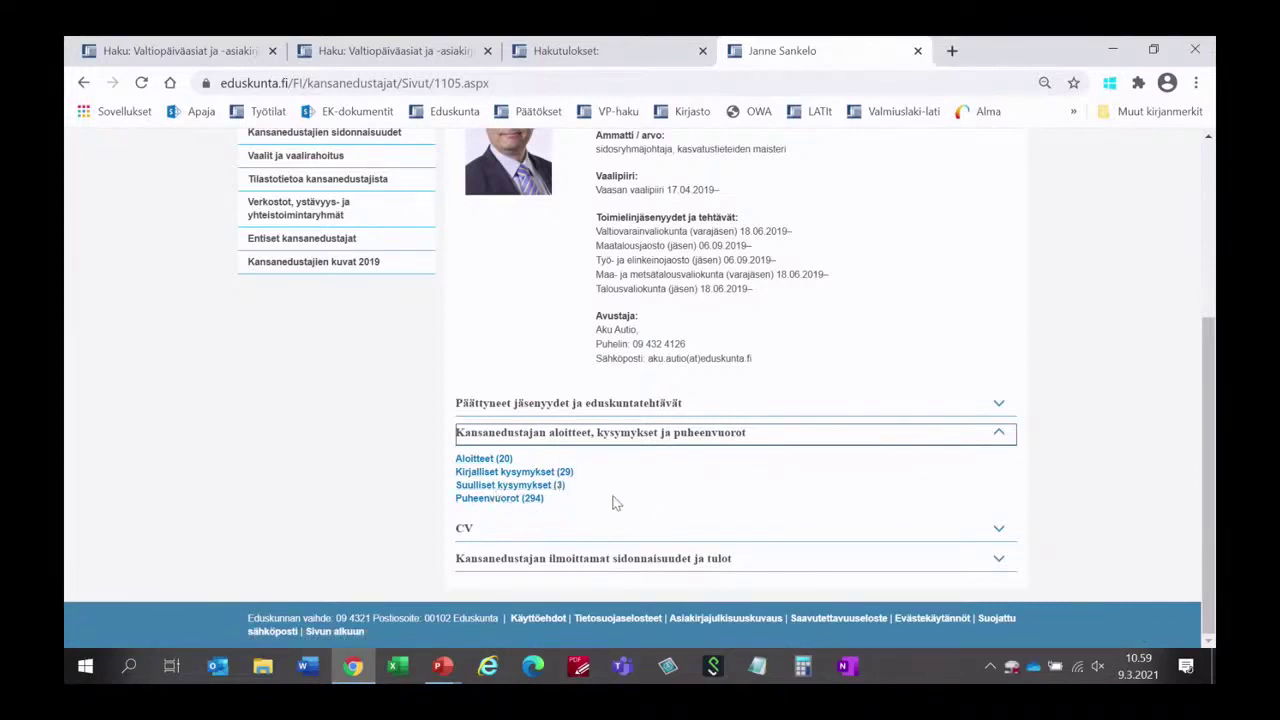
left_click(1000, 438)
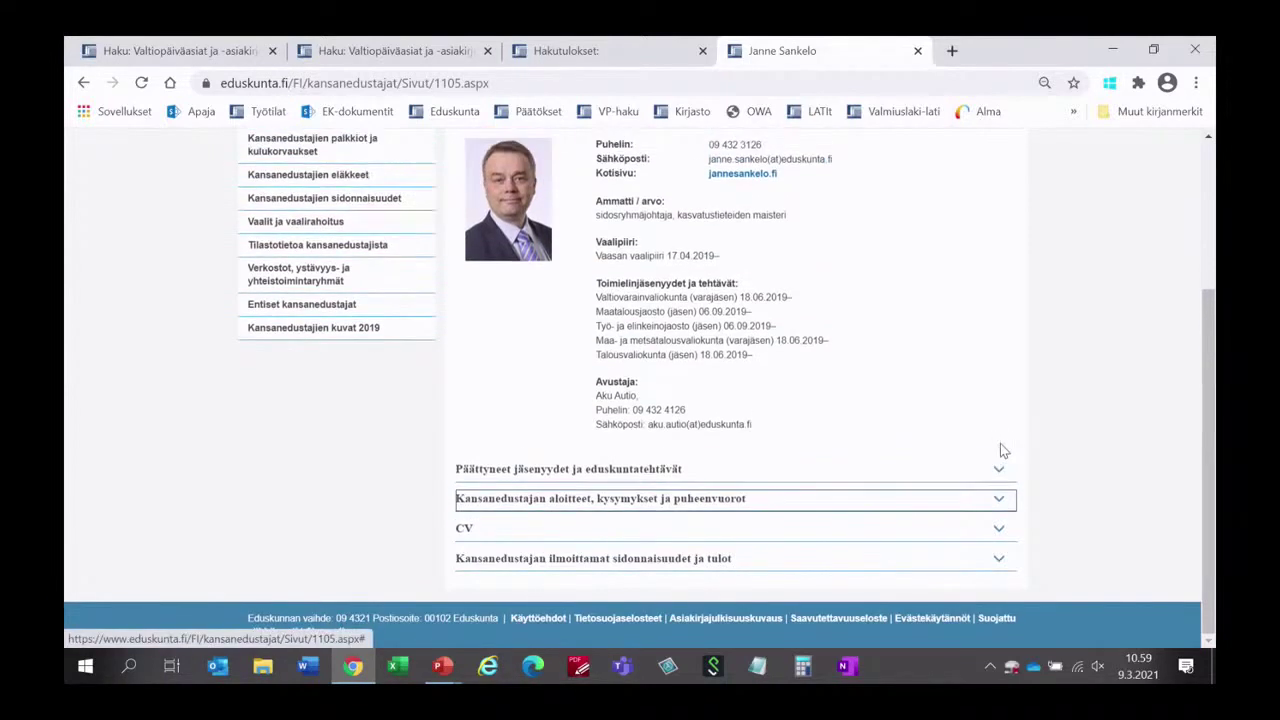
Read through the CV section of the member's profile and collapse it again
left_click(1000, 528)
scroll(870, 550, "down", 3)
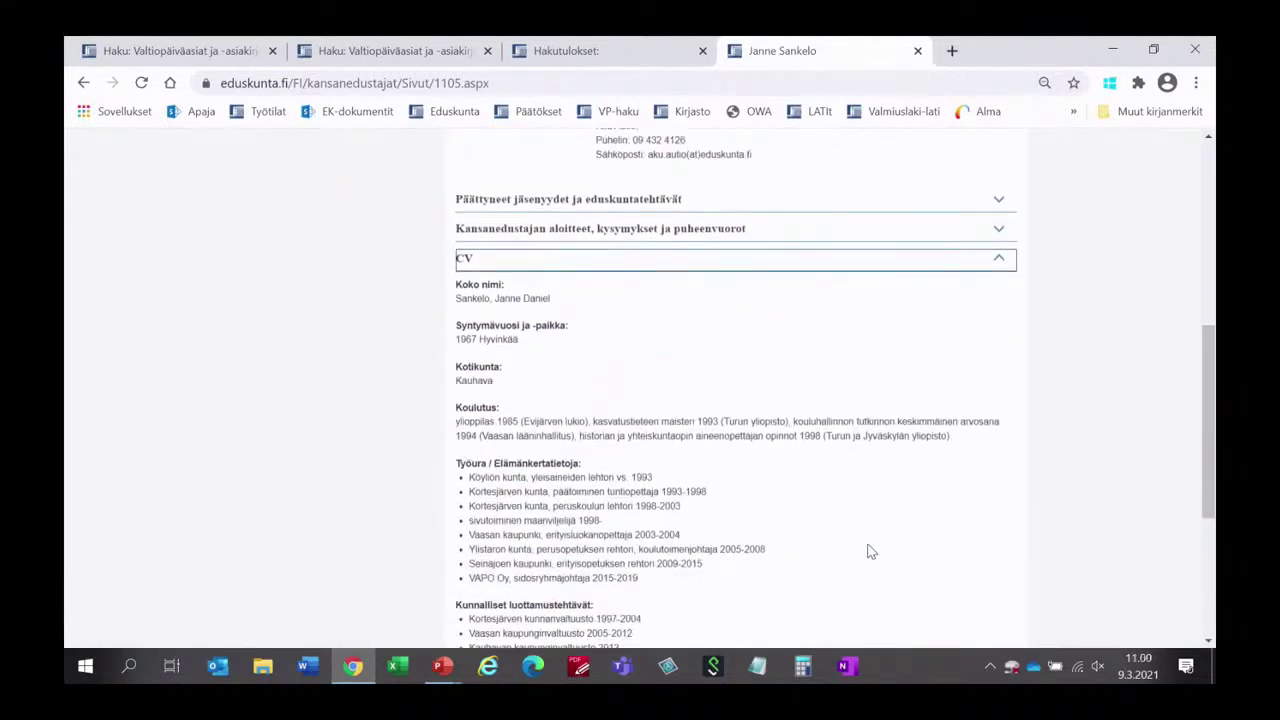
scroll(869, 551, "down", 2)
scroll(868, 550, "down", 1)
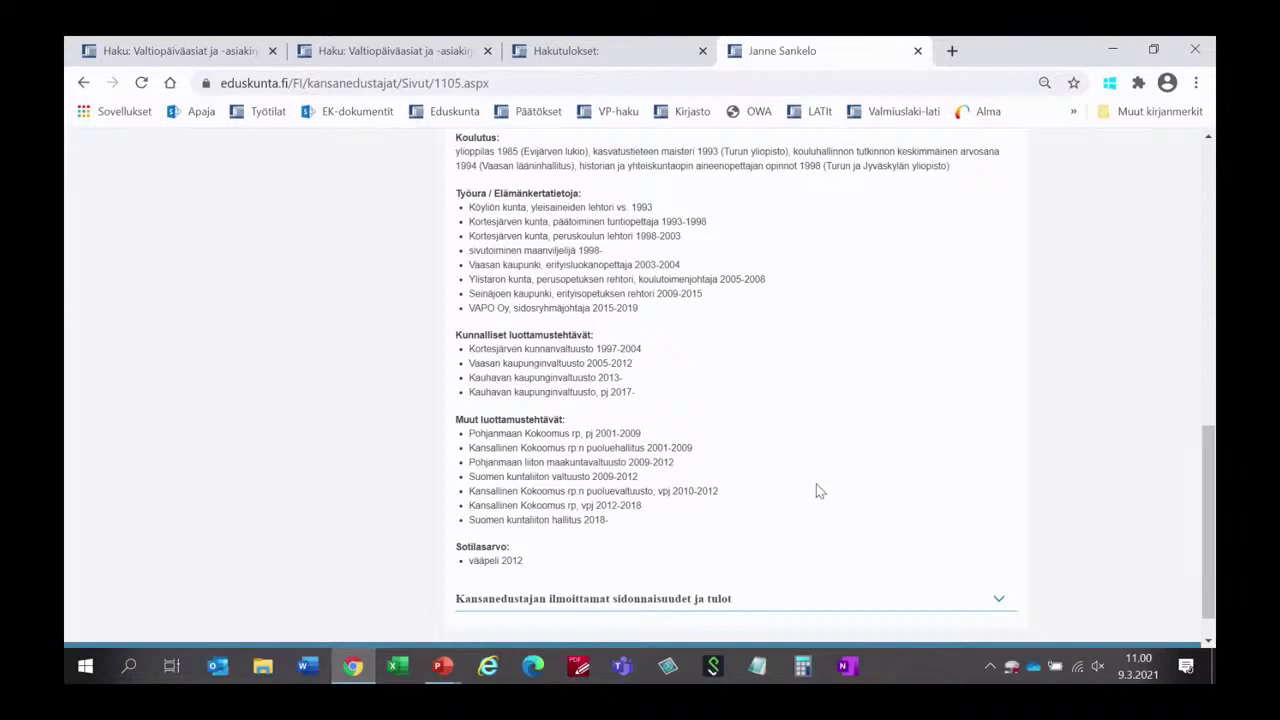
scroll(816, 480, "up", 2)
scroll(816, 480, "up", 3)
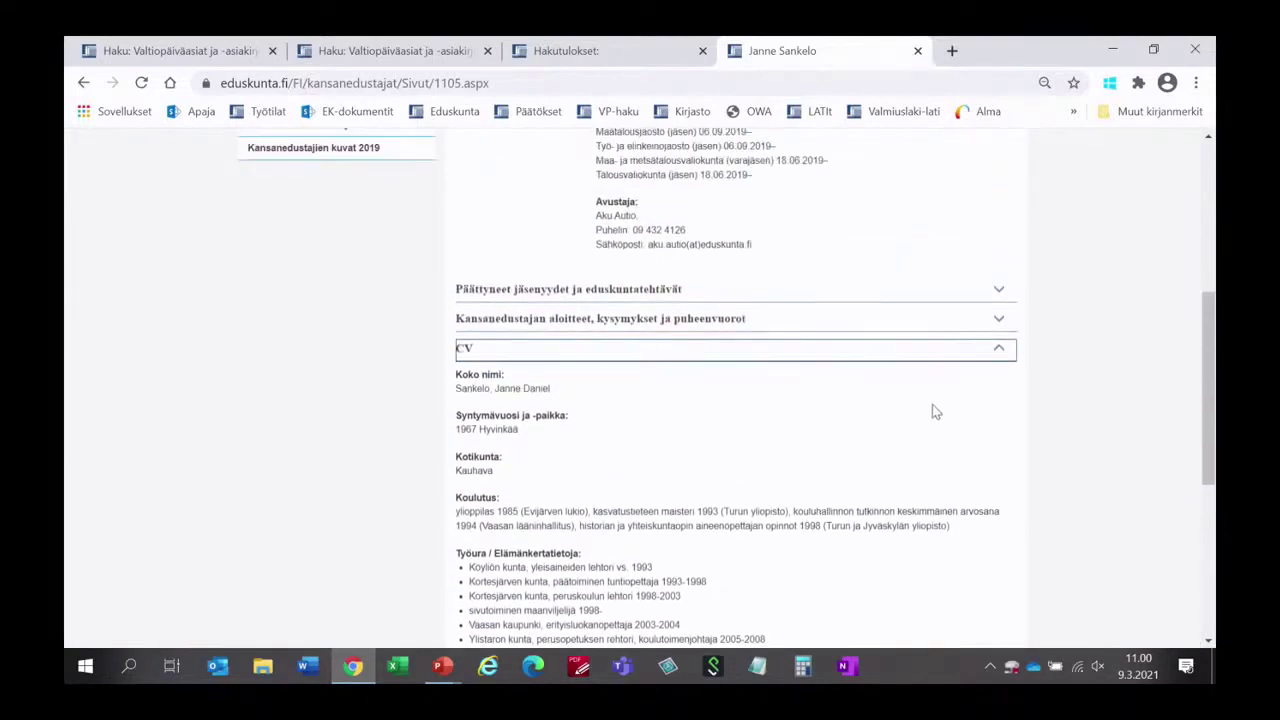
left_click(996, 348)
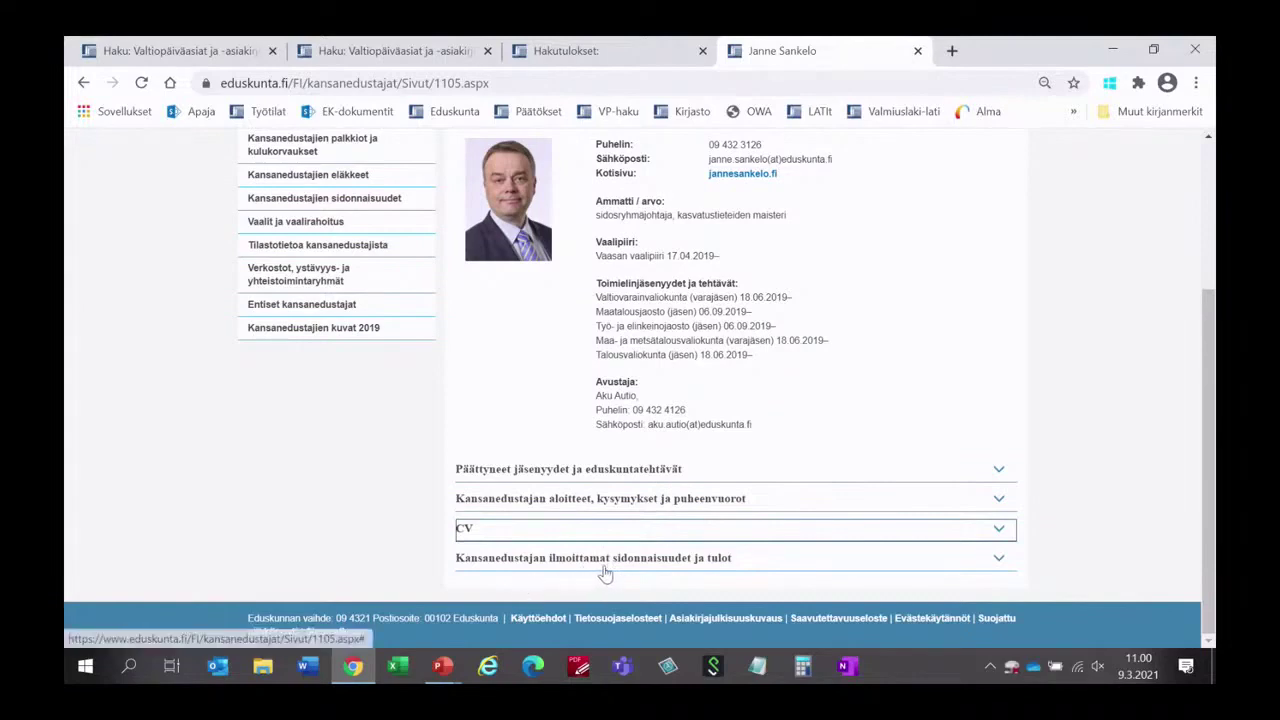
Expand Kansanedustajan ilmoittamat sidonnaisuudet ja tulot, read it to the end and return to the start of the profile
left_click(690, 568)
scroll(925, 571, "down", 1)
scroll(925, 571, "down", 3)
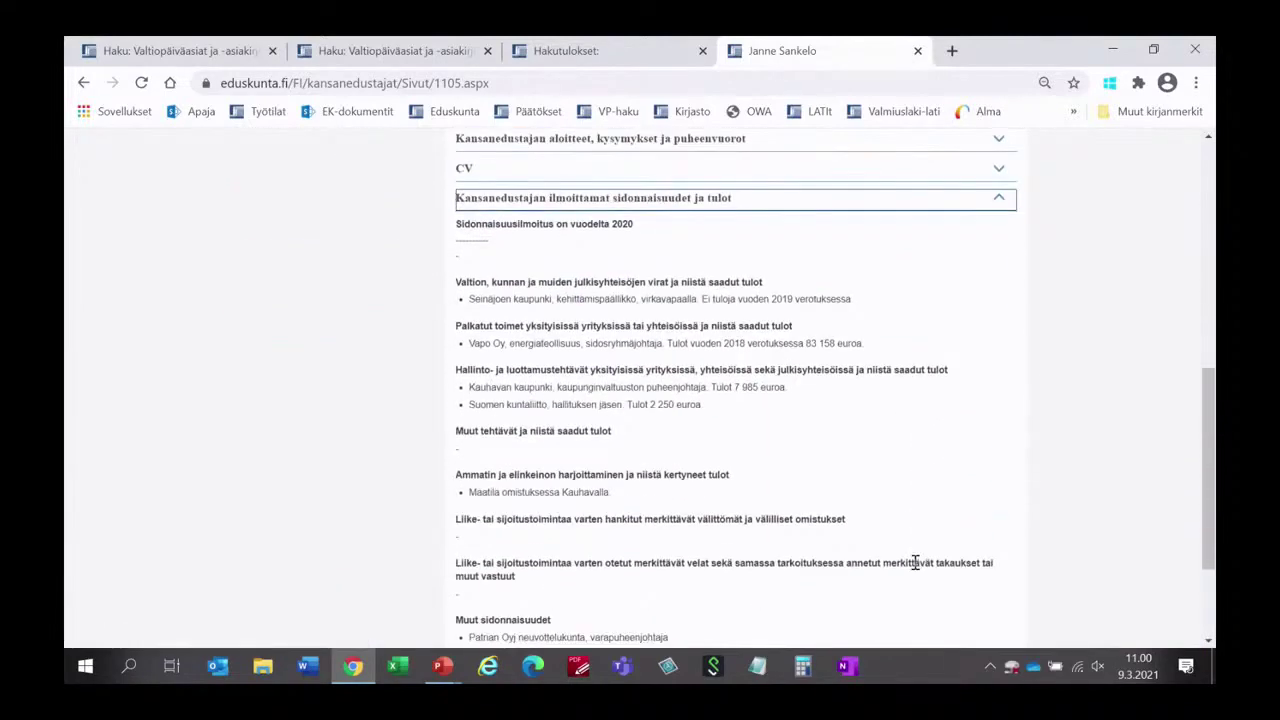
scroll(910, 562, "down", 2)
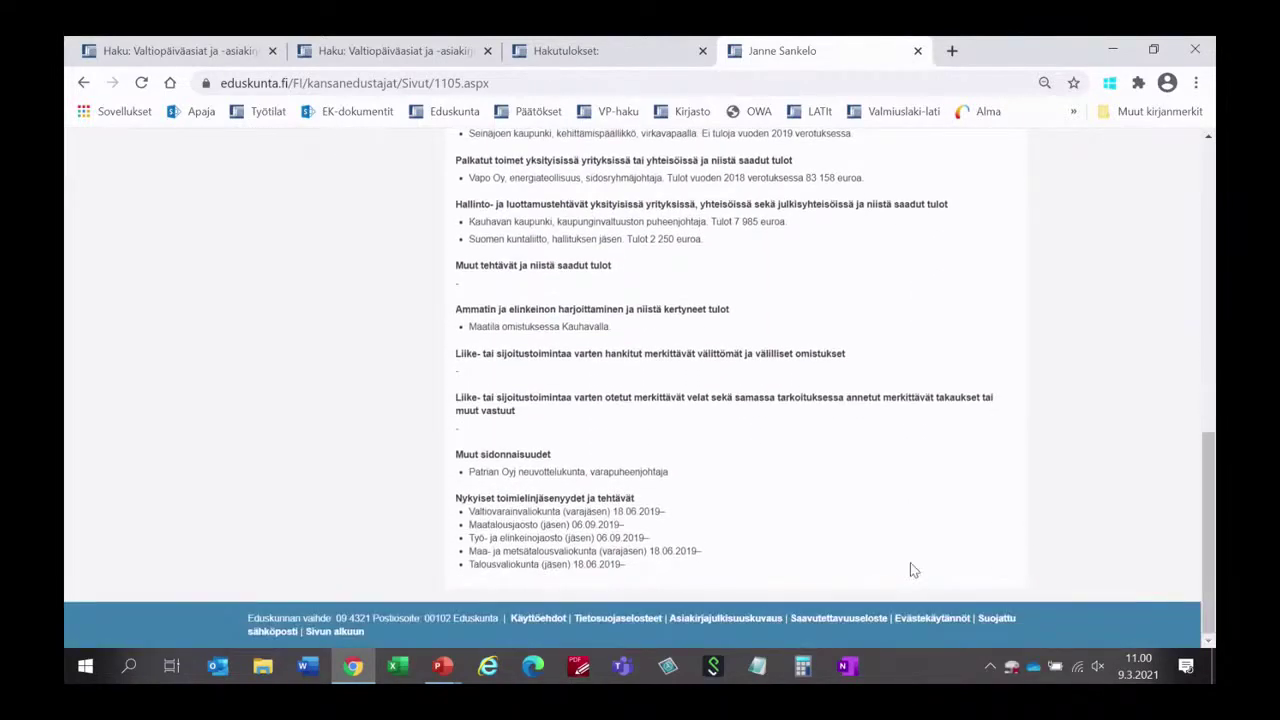
scroll(910, 562, "up", 6)
scroll(905, 564, "up", 1)
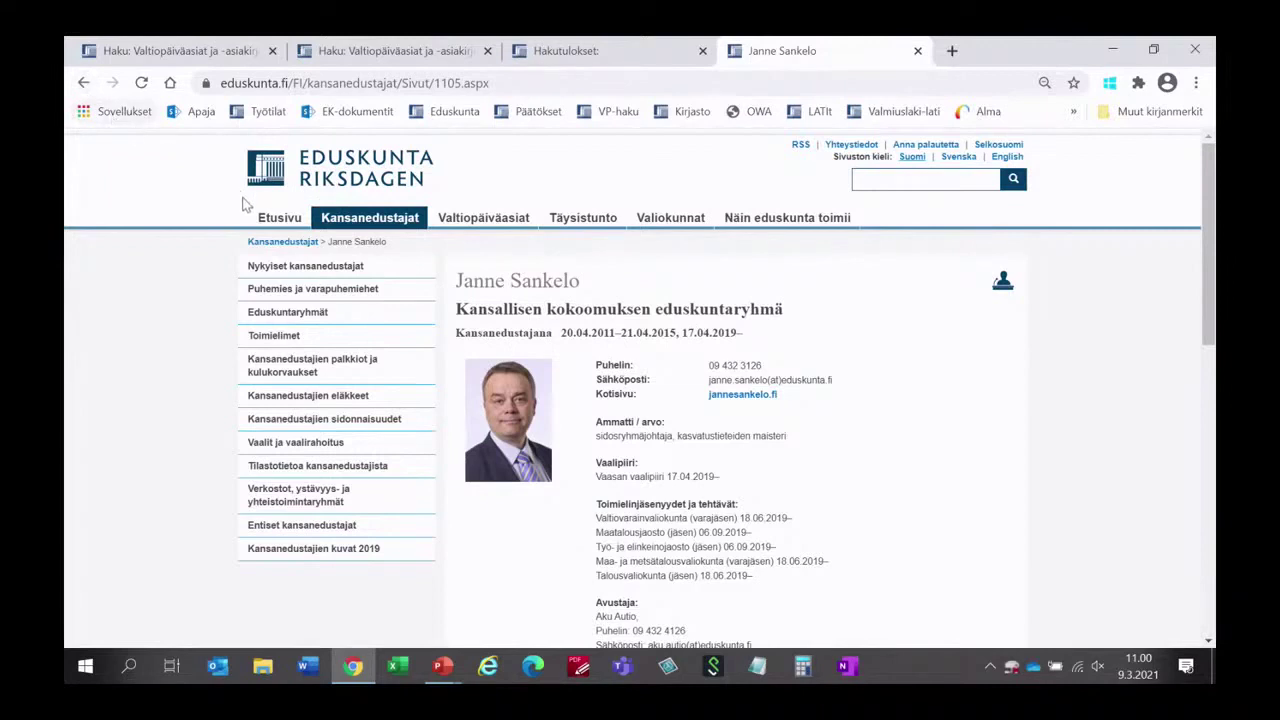
Close the member's profile and run a search without a search word in the Kansanedustajat search area
left_click(300, 242)
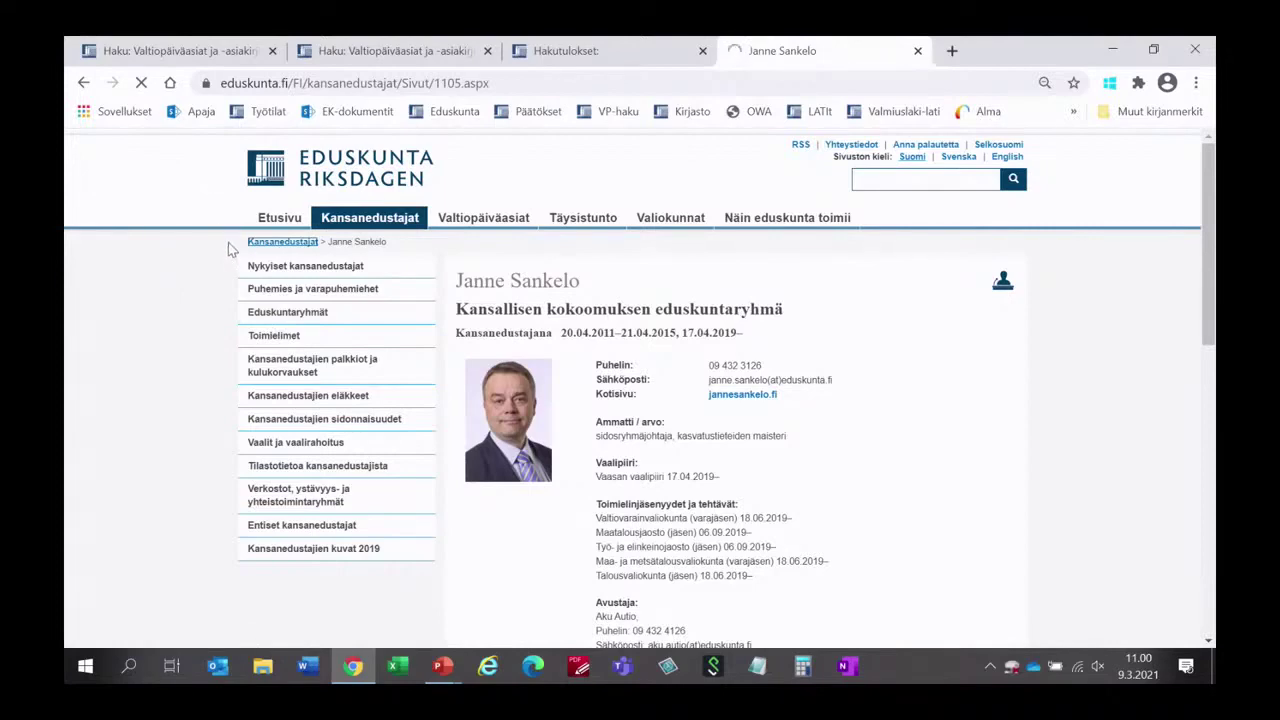
left_click(578, 51)
scroll(635, 285, "up", 5)
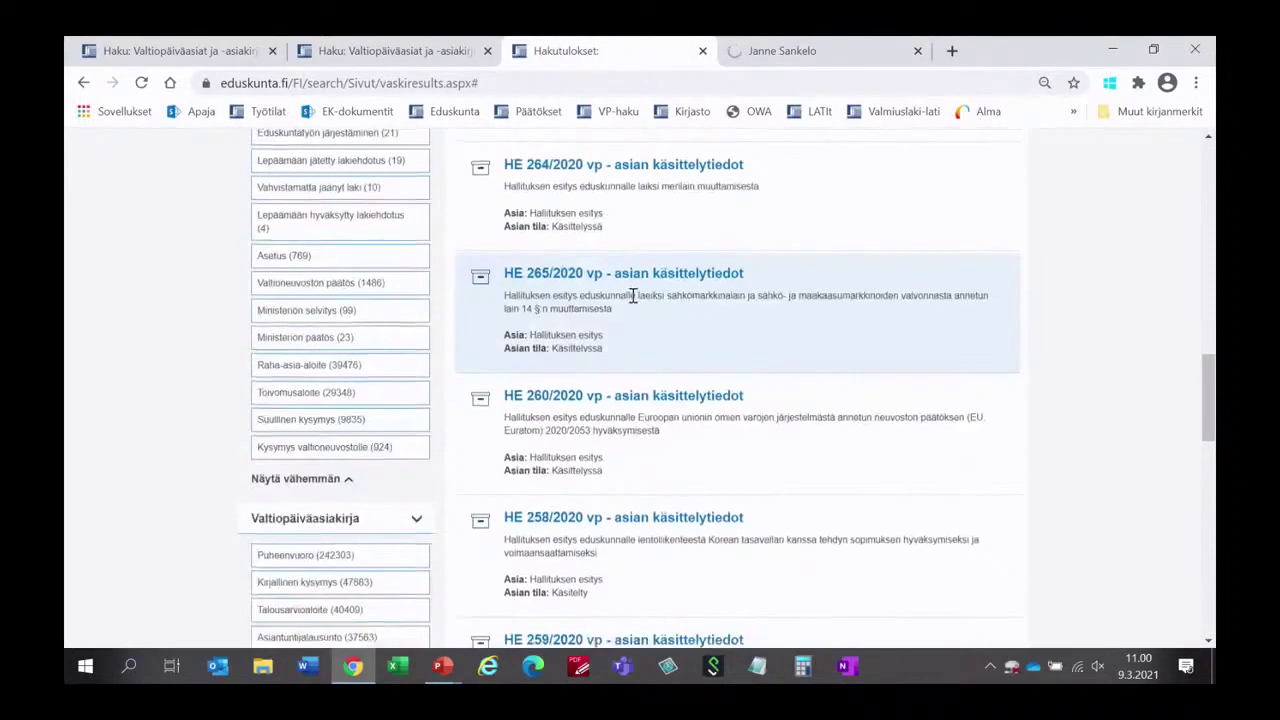
scroll(635, 295, "up", 10)
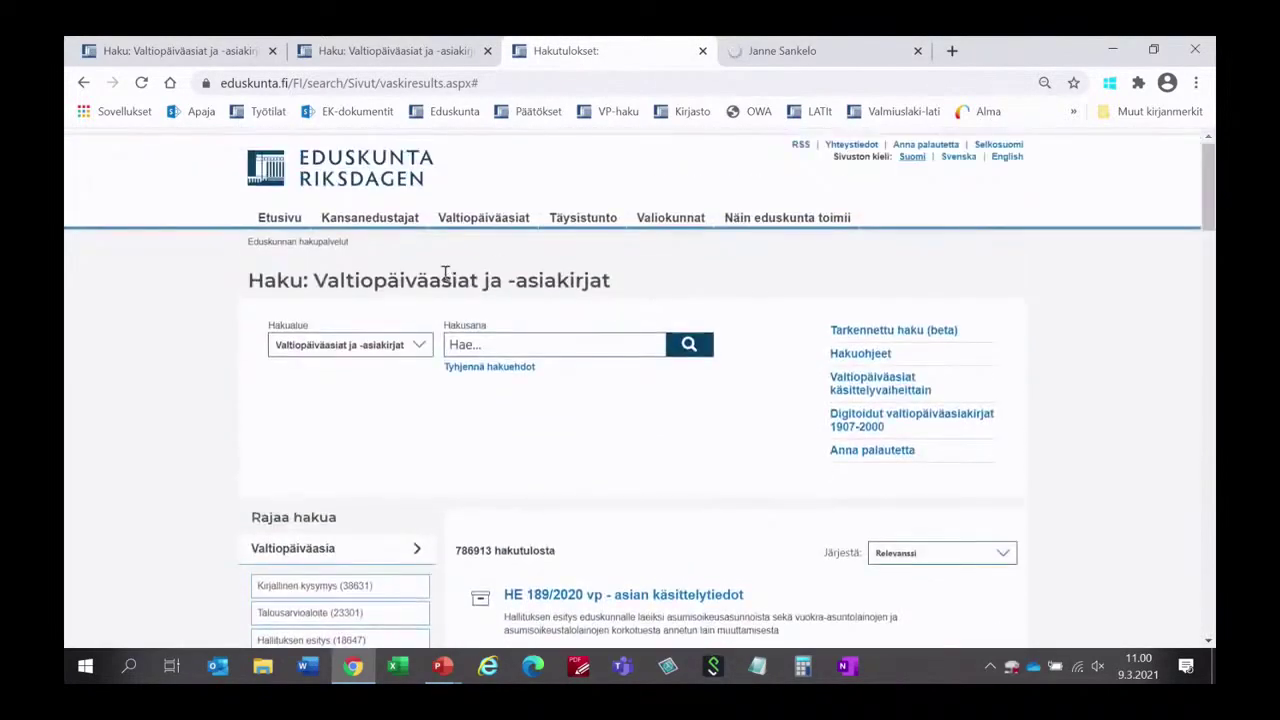
left_click(424, 348)
left_click(363, 378)
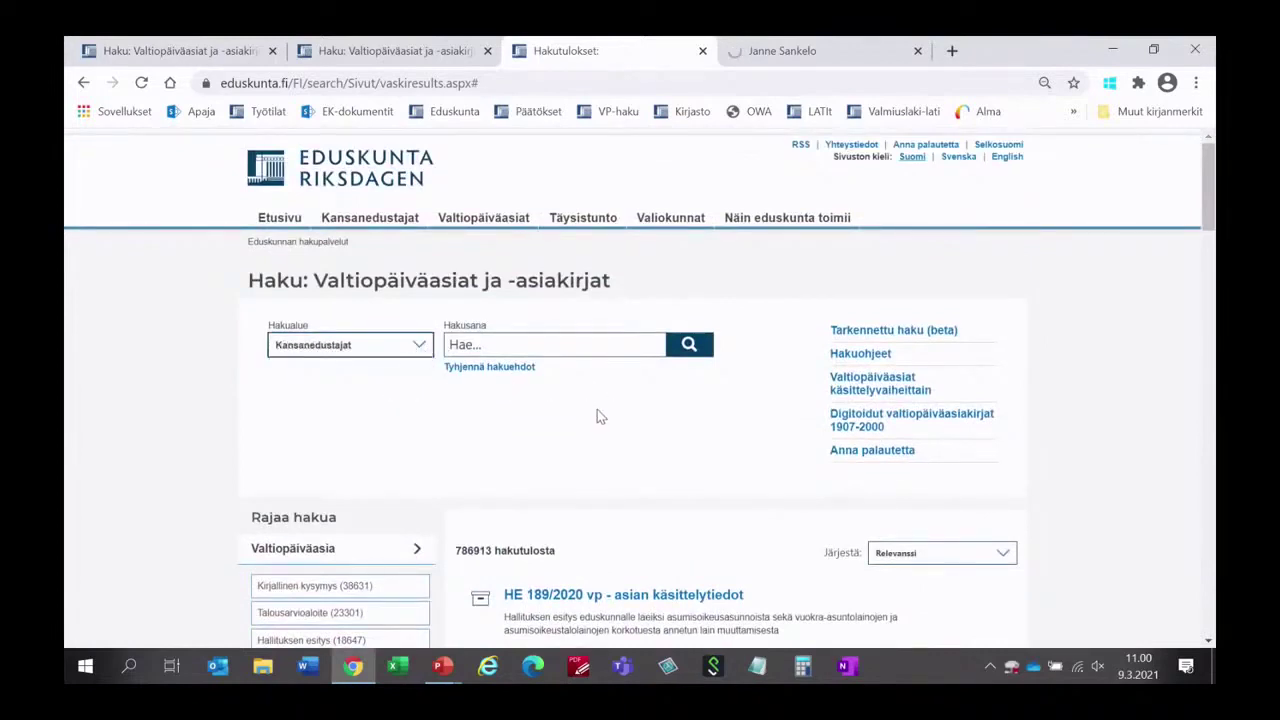
left_click(917, 50)
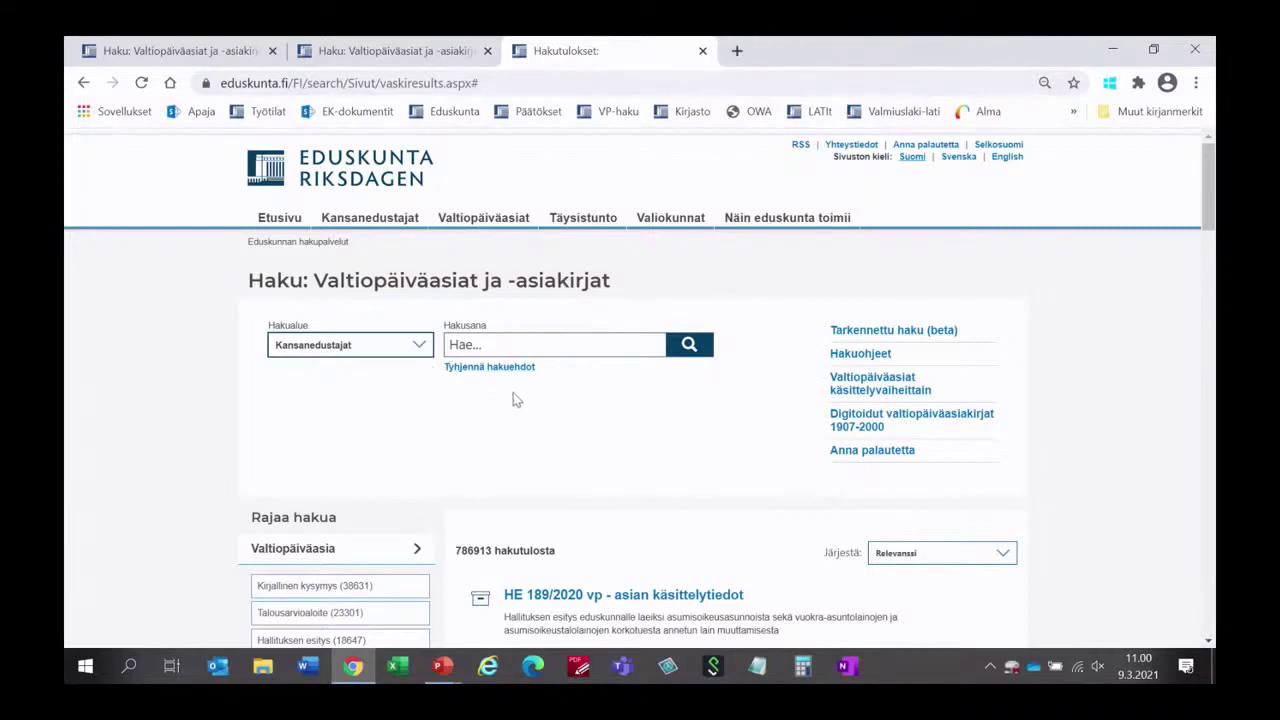
left_click(675, 352)
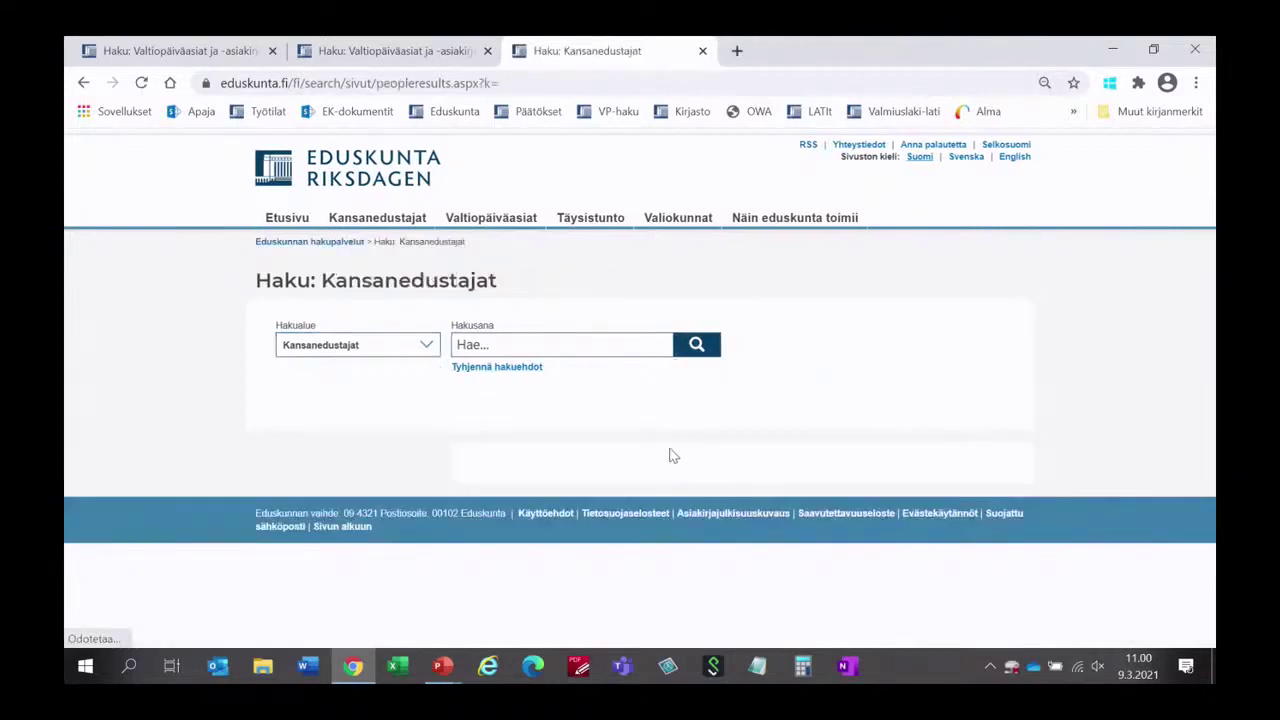
Search the members of parliament with the truncated search word opettaj*
scroll(685, 440, "down", 3)
scroll(690, 444, "up", 1)
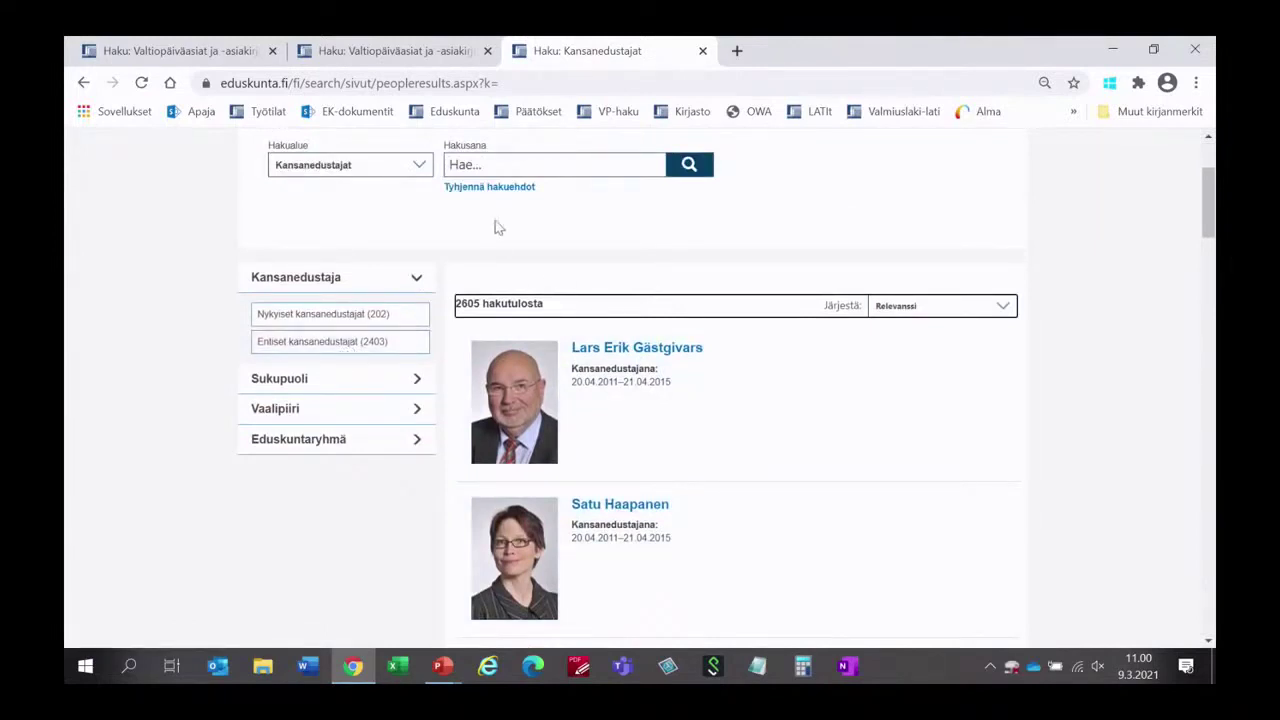
left_click(488, 170)
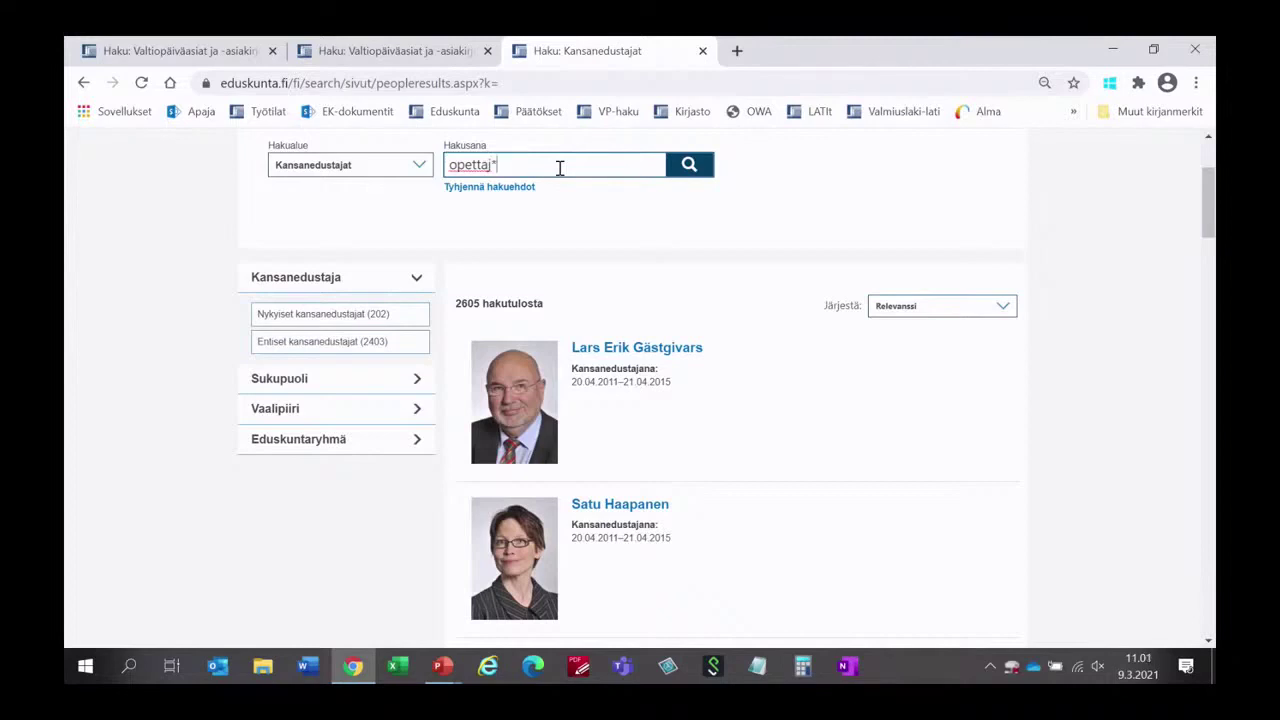
key("Return")
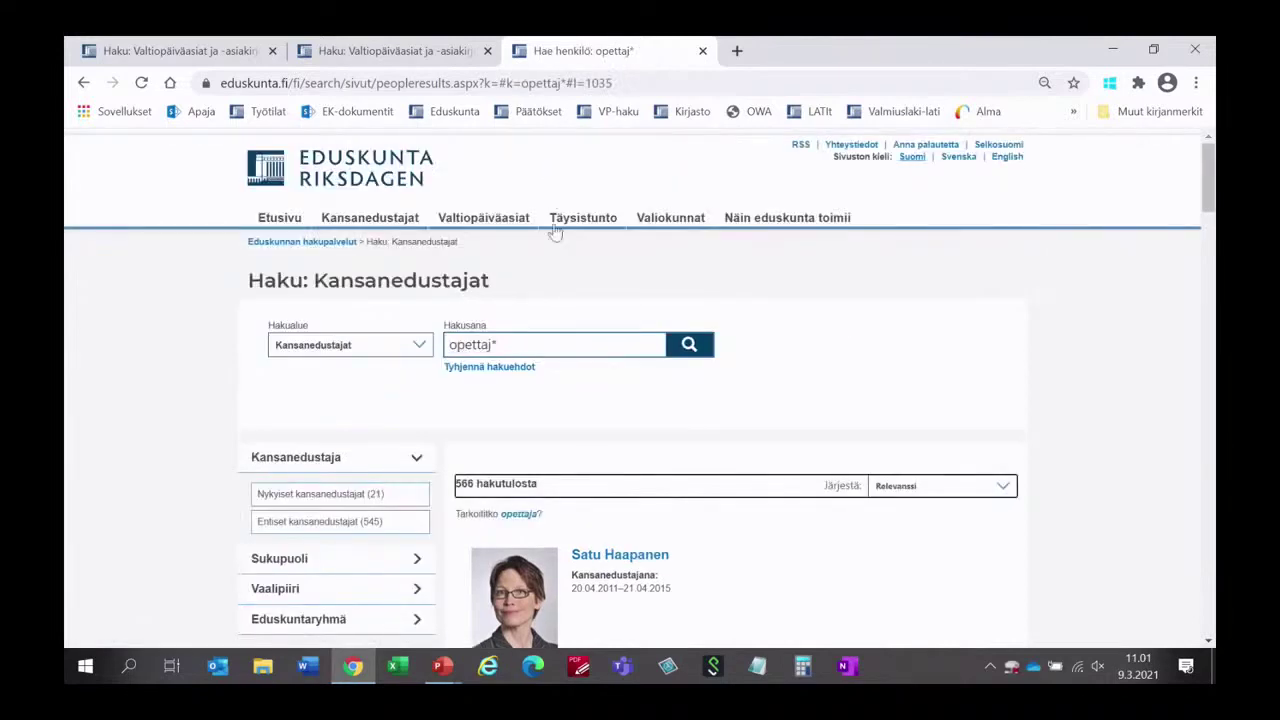
Examine the options of the Sukupuoli and Vaalipiiri refiners for the opettaj* results, collapsing each one again
scroll(756, 395, "down", 3)
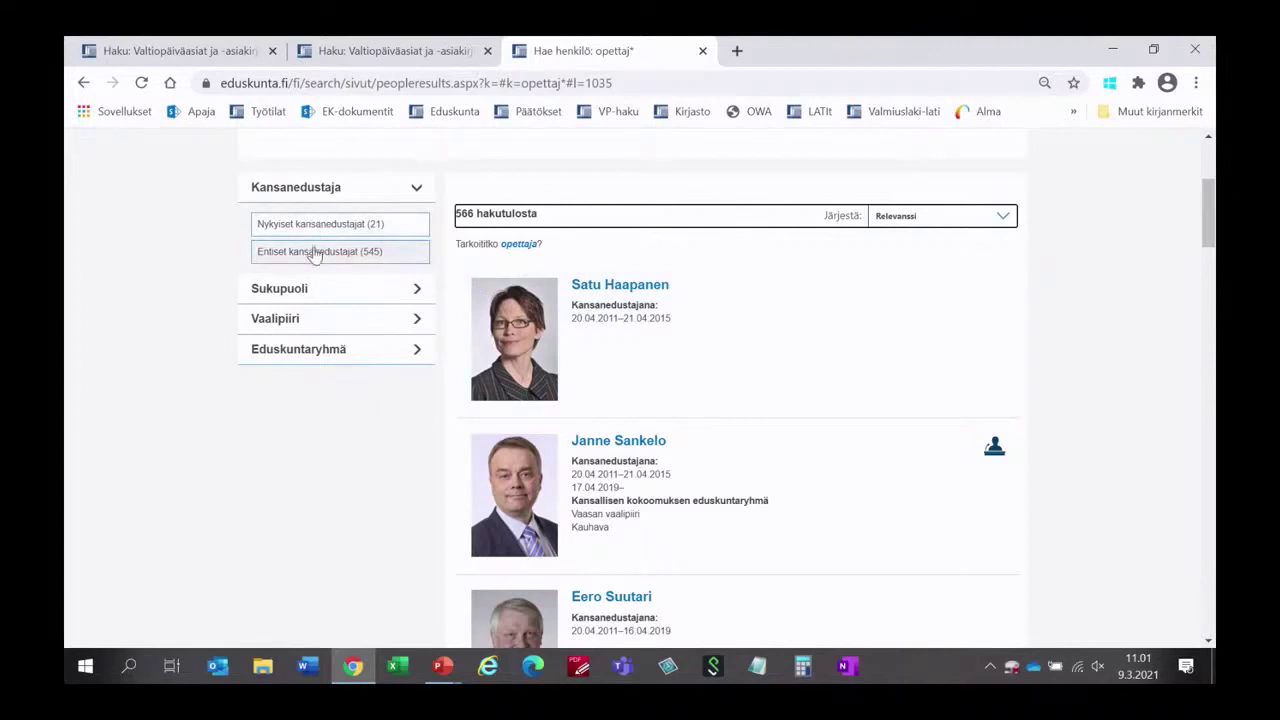
left_click(417, 290)
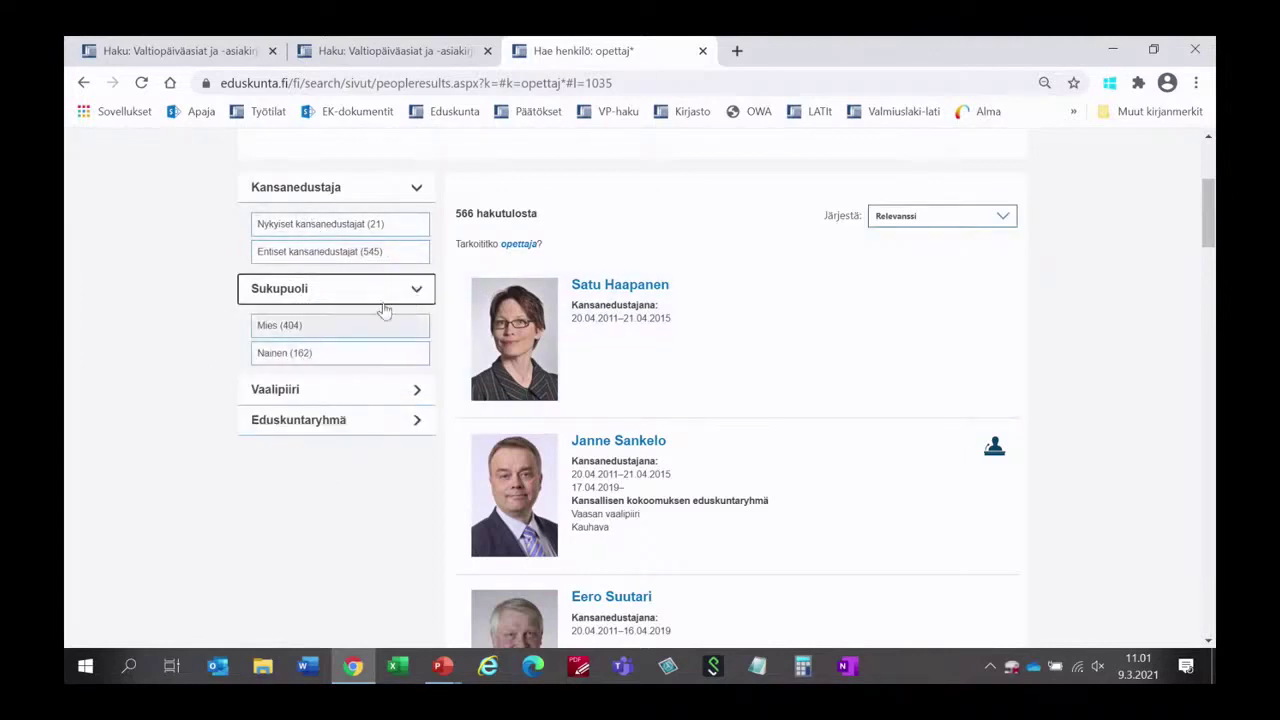
left_click(417, 290)
left_click(416, 320)
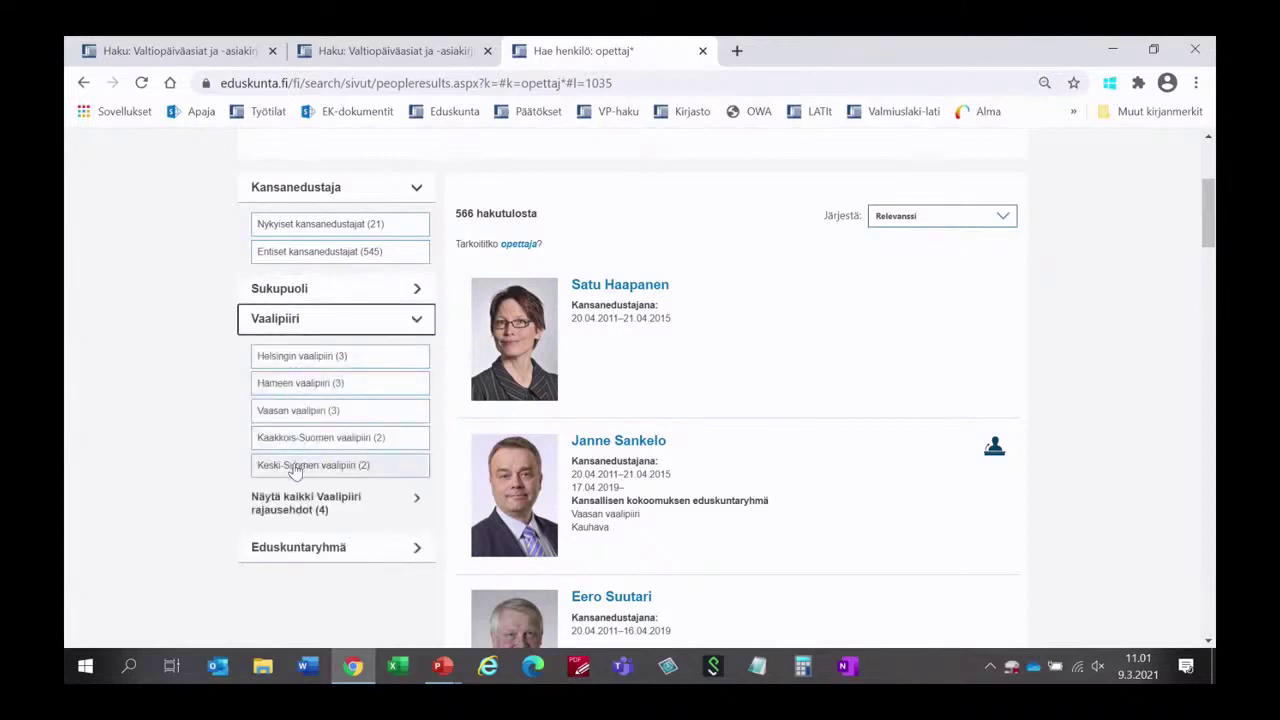
left_click(414, 322)
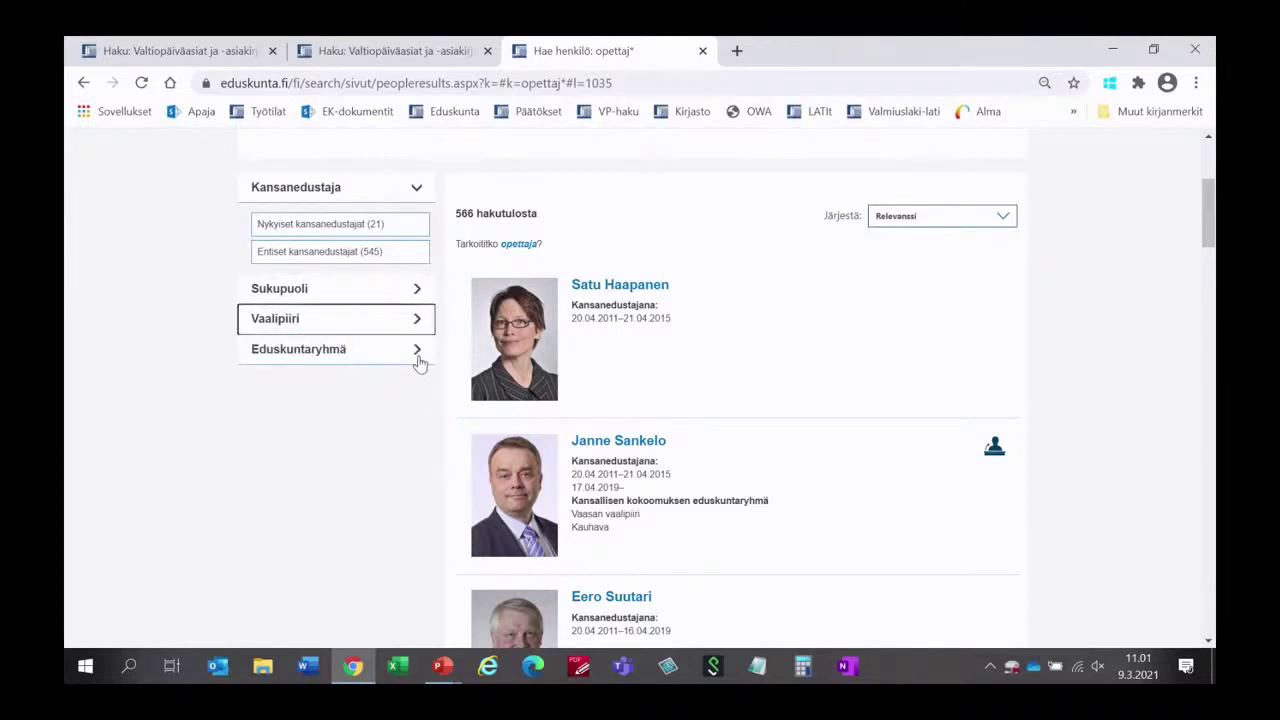
Limit the opettaj* results to Vihreä eduskuntaryhmä under Eduskuntaryhmä and look through the matching members
left_click(418, 352)
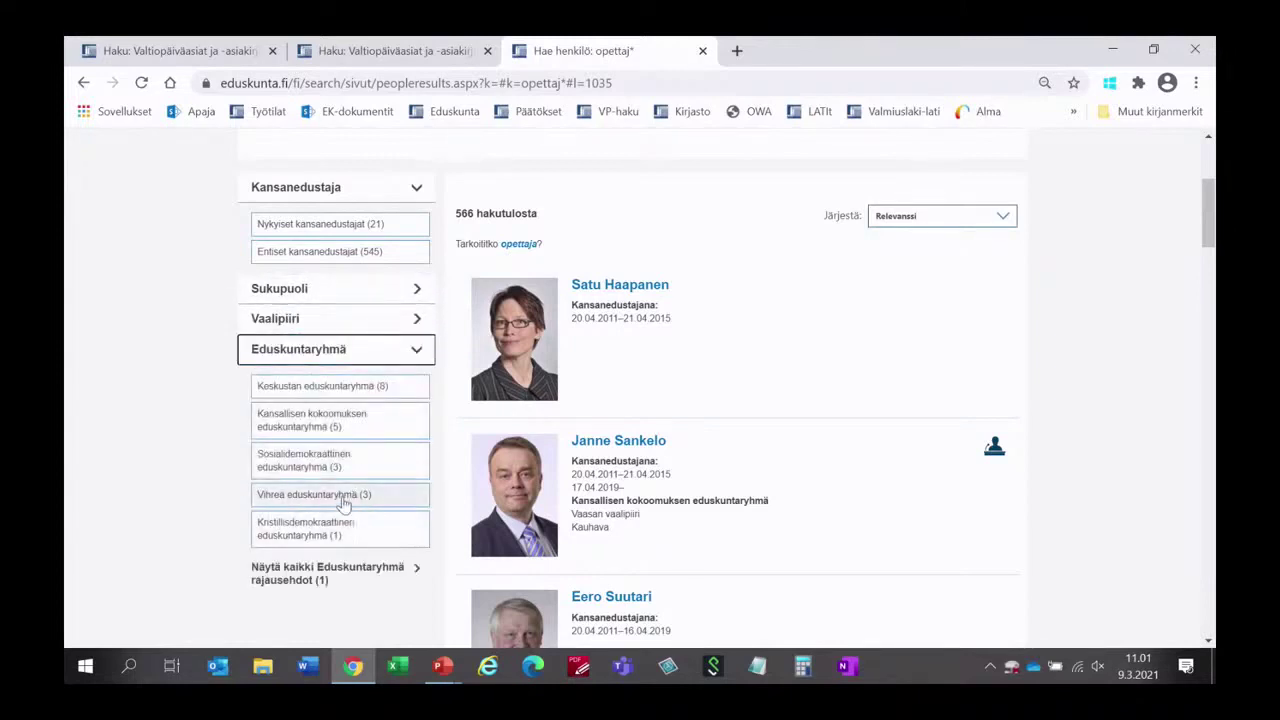
left_click(301, 500)
scroll(735, 458, "down", 4)
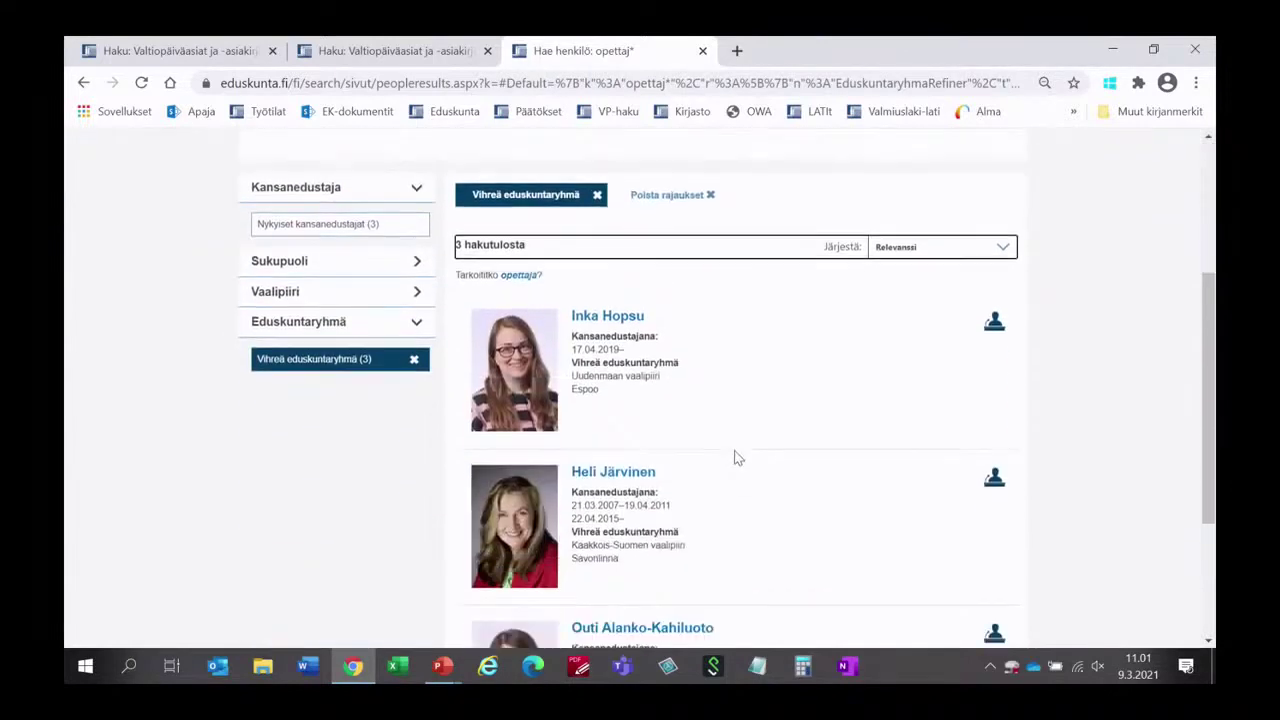
scroll(735, 458, "down", 1)
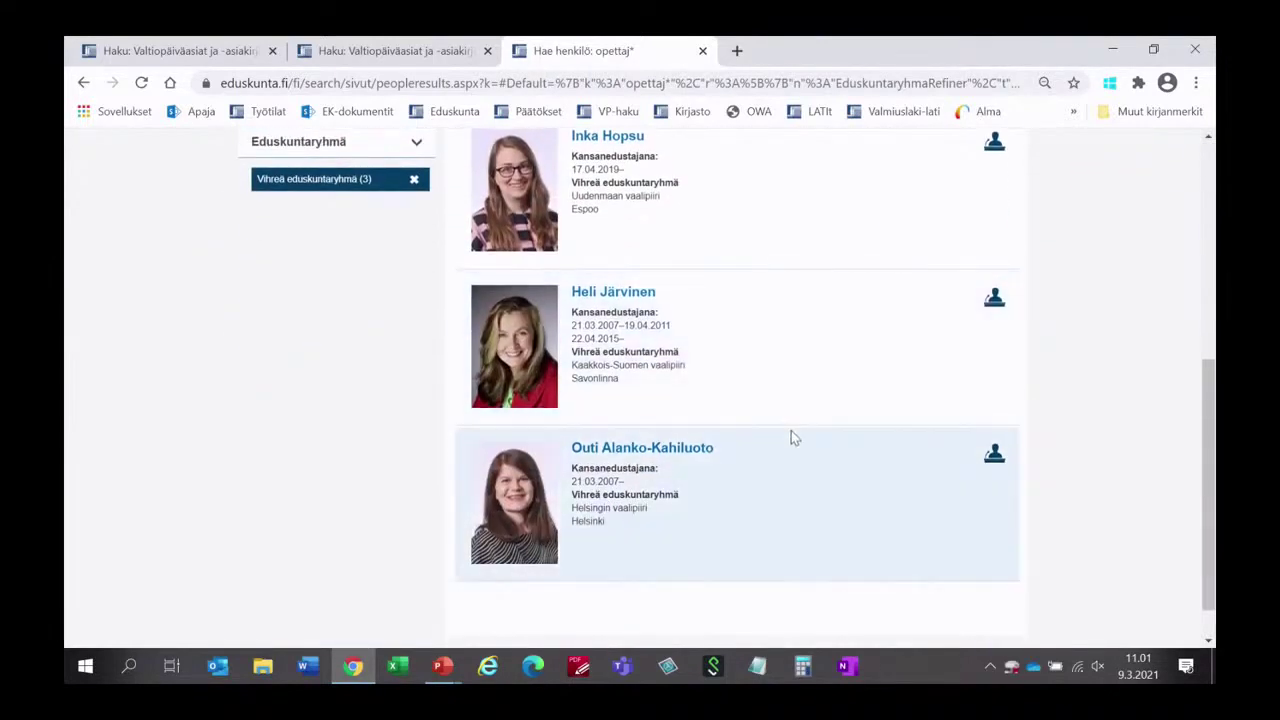
scroll(791, 436, "up", 1)
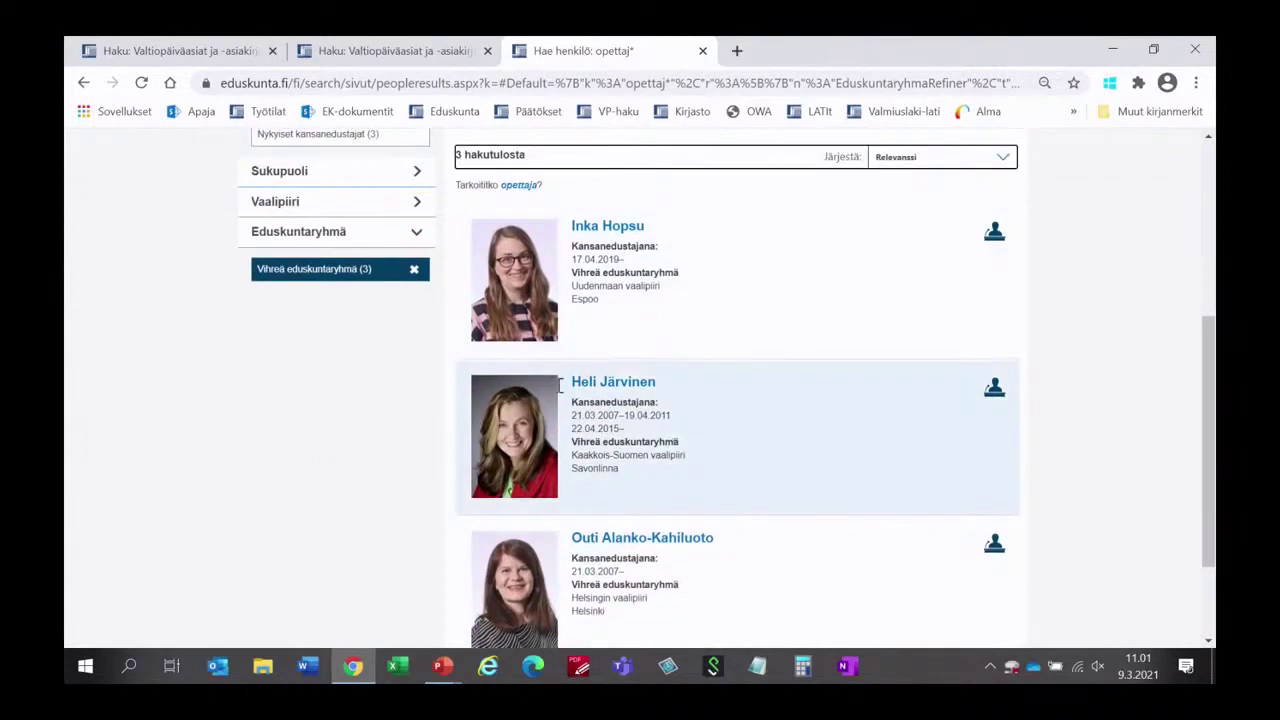
scroll(300, 395, "up", 4)
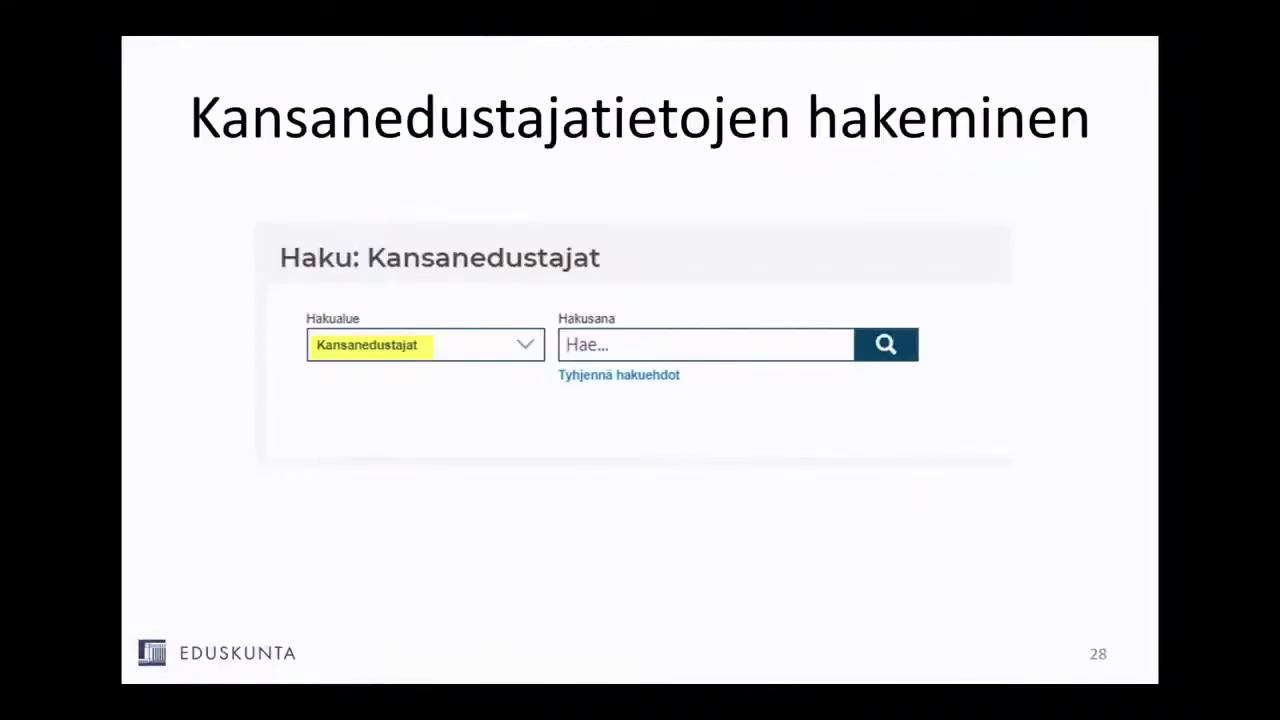
key("Right")
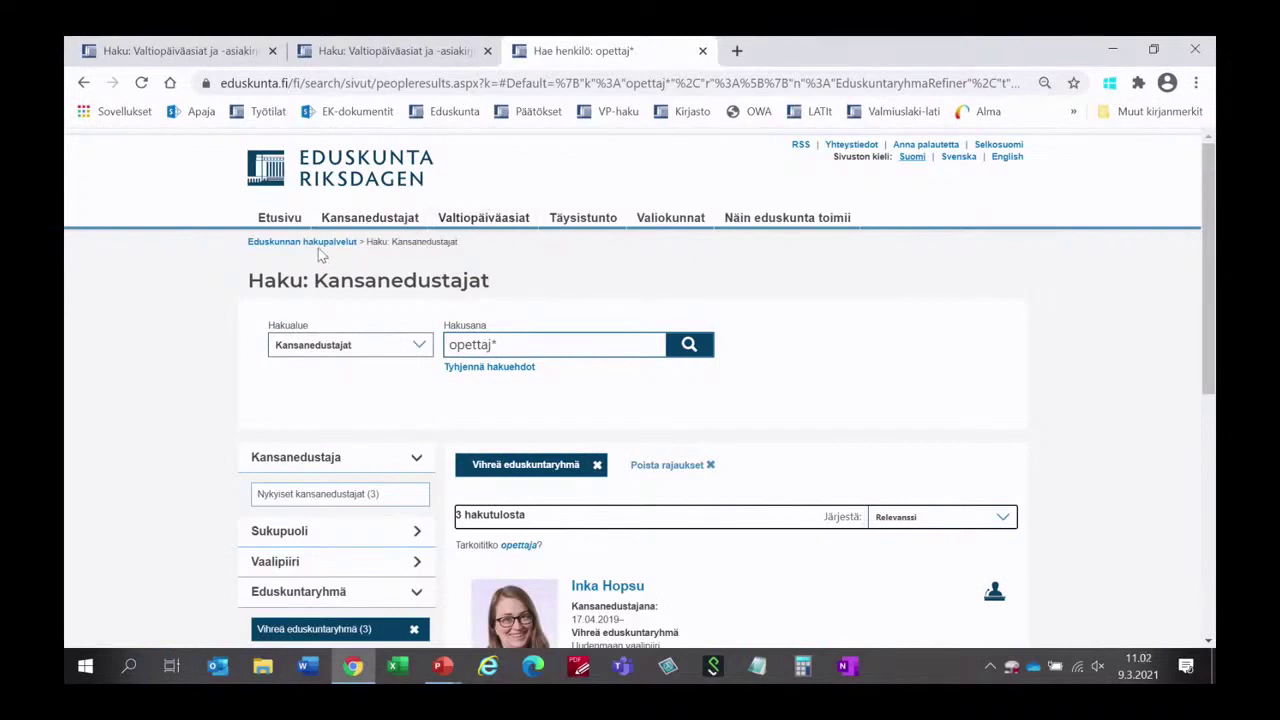
Go to the Eduskunta front page and open the Kansanedustajat section to view its subpages and Lisää tietoa links
left_click(280, 218)
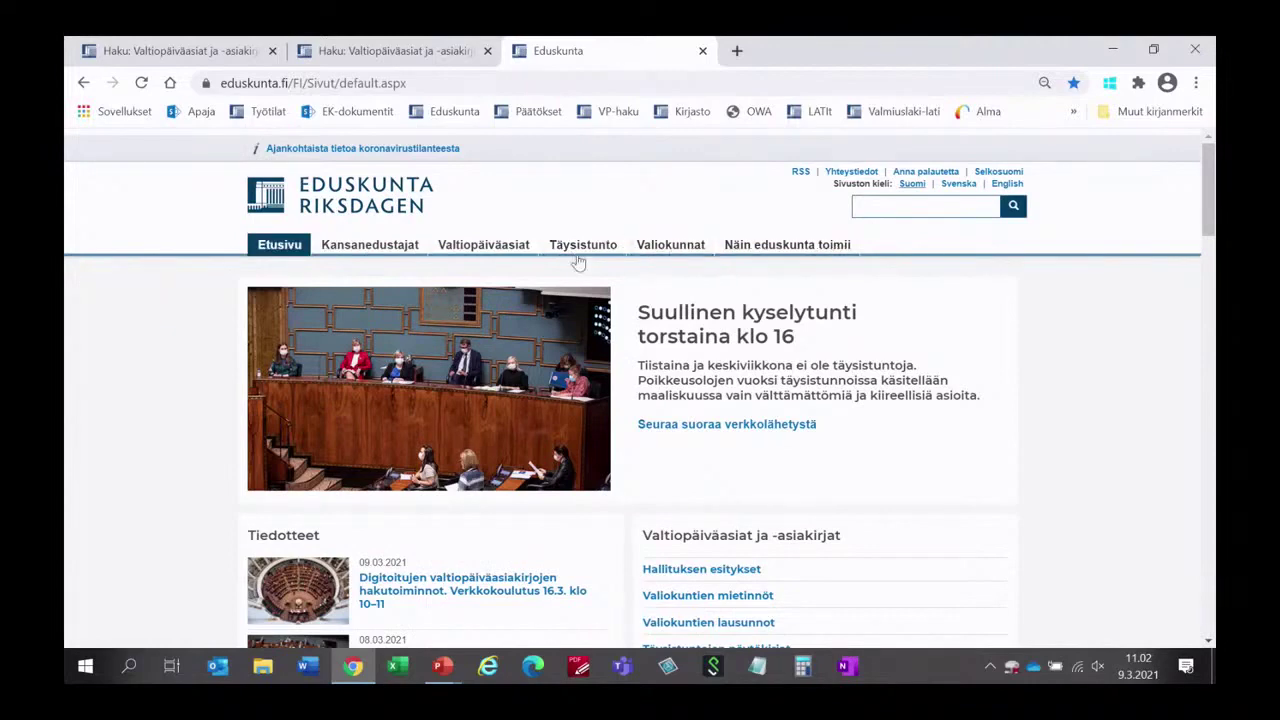
left_click(368, 246)
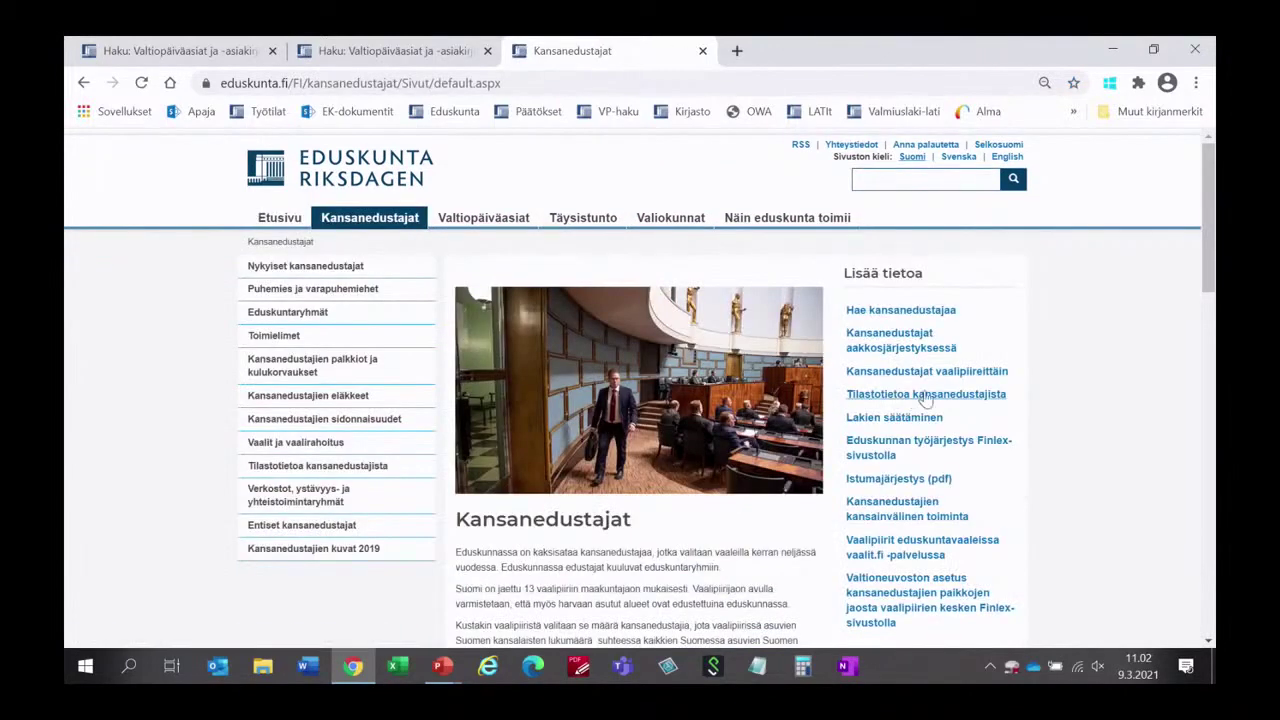
scroll(1104, 410, "down", 1)
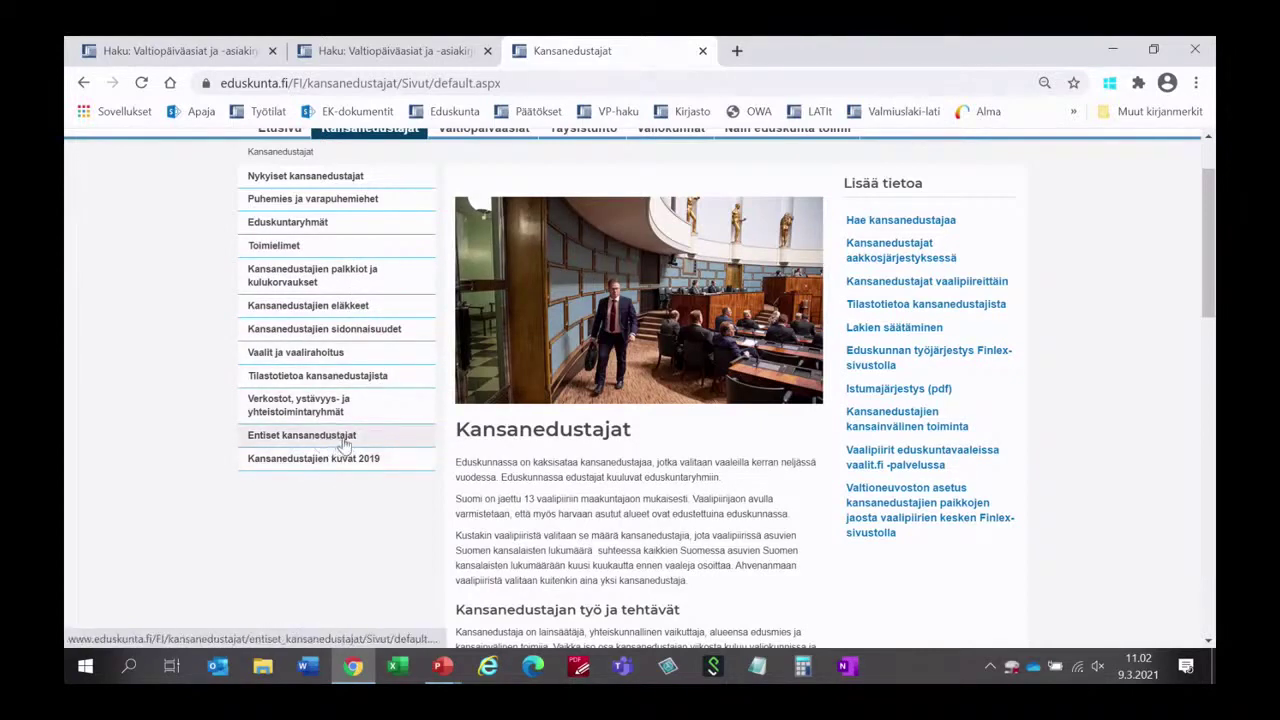
Open the Tilastotietoa kansanedustajista subpage and look through its list of statistics and reports on members of parliament
left_click(311, 375)
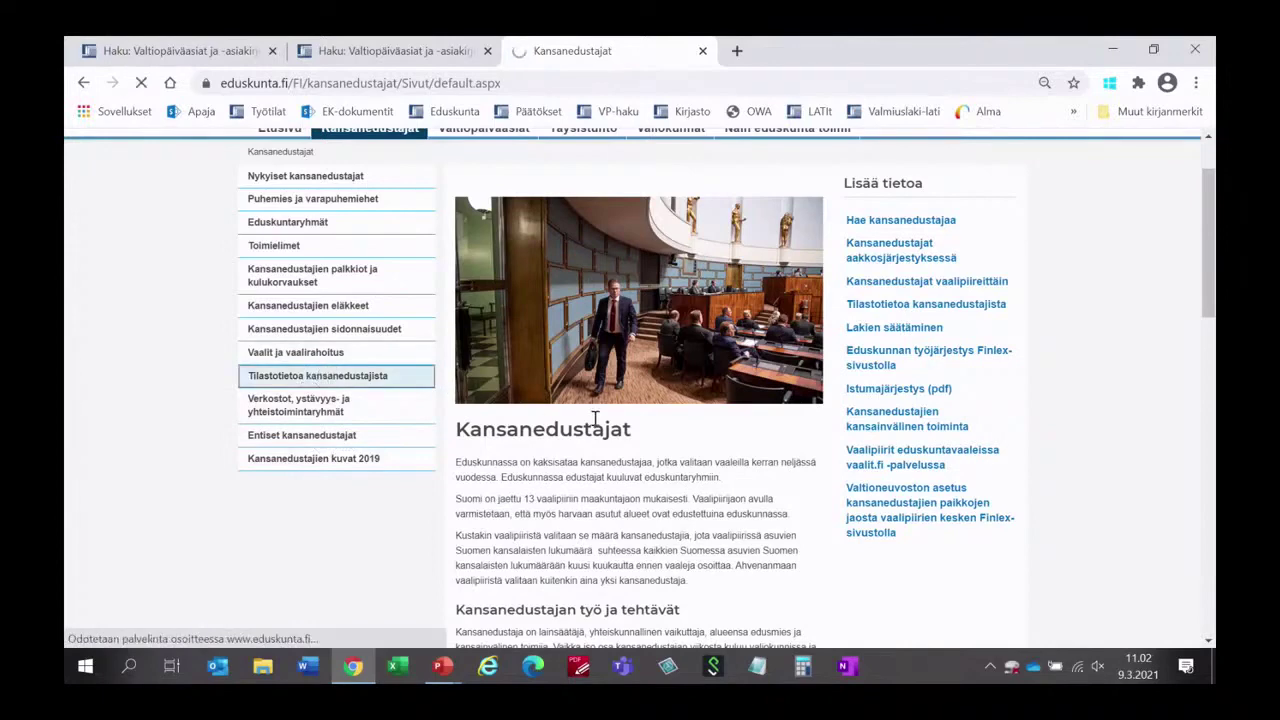
scroll(672, 480, "down", 4)
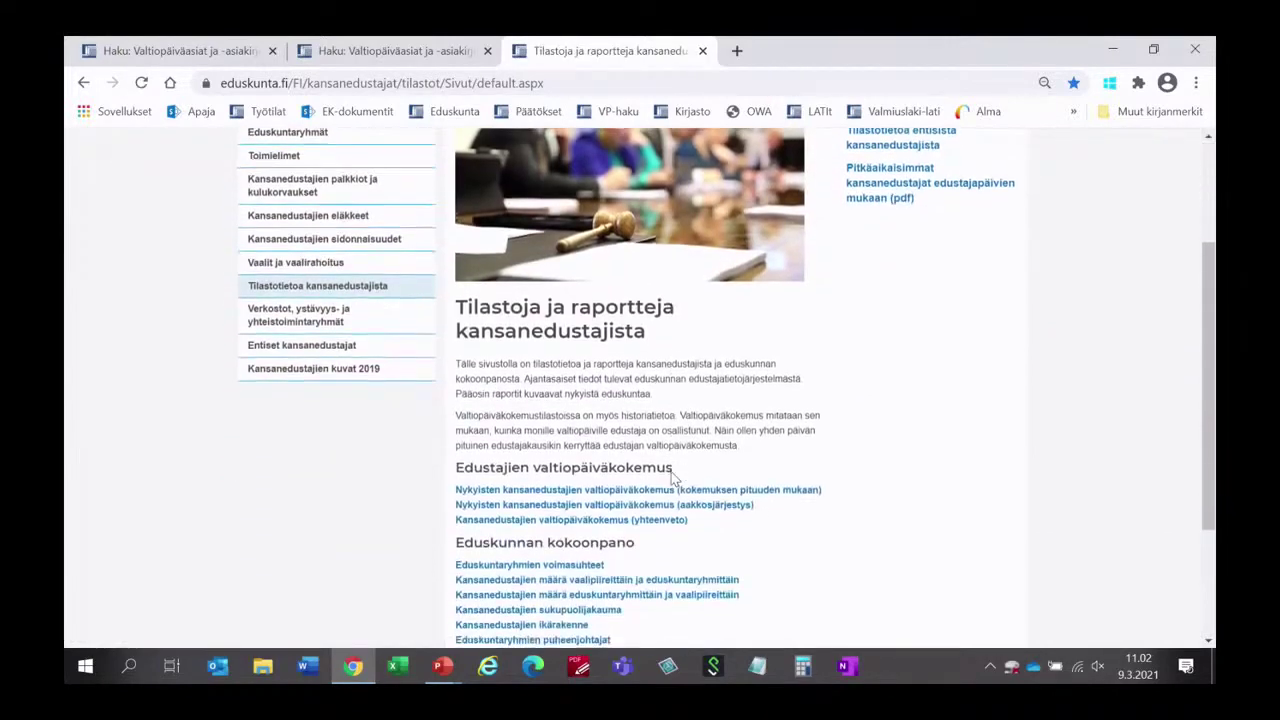
scroll(672, 480, "down", 2)
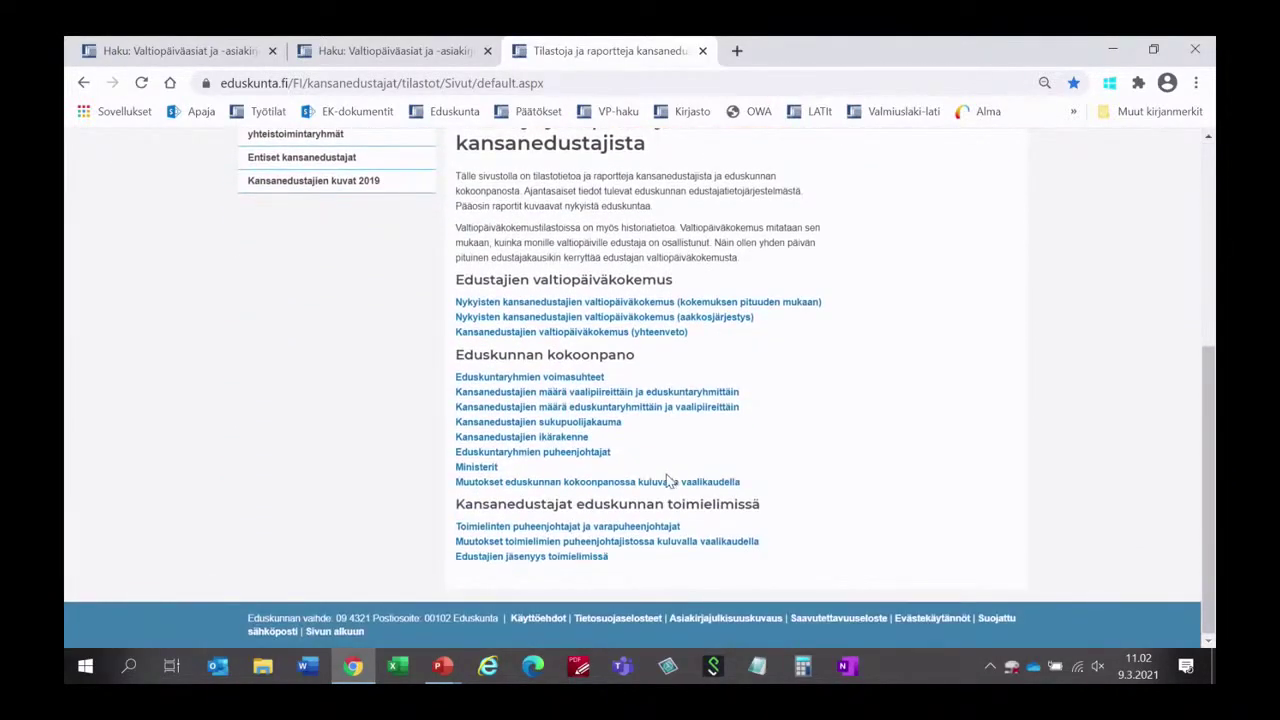
View the report on current members' valtiopäiväkokemus by length of experience, and return to the list of statistics reports
left_click(661, 304)
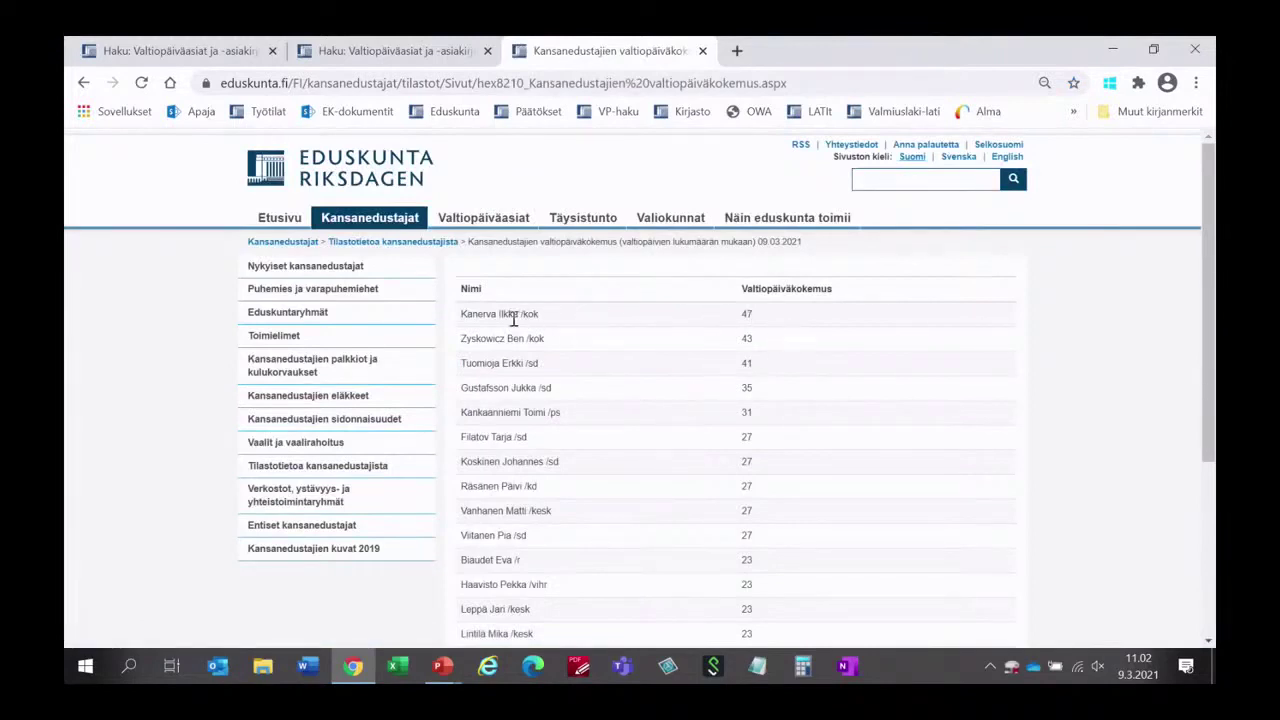
left_click(84, 84)
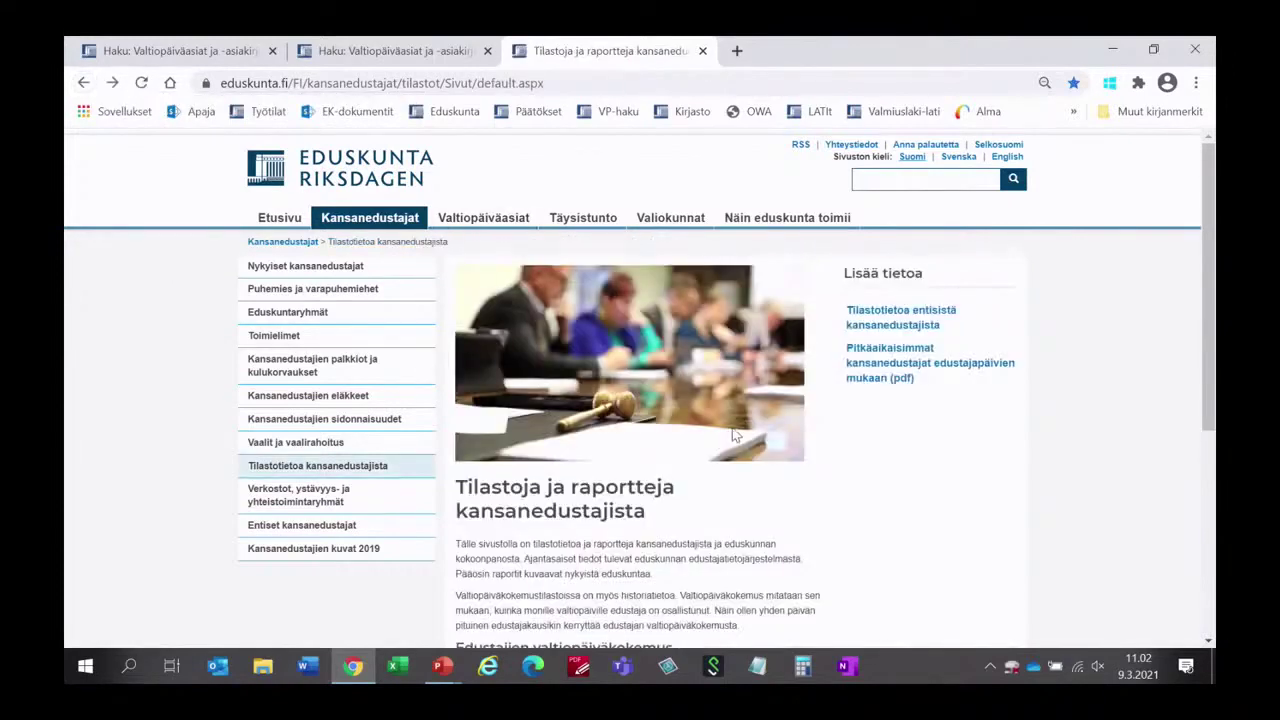
scroll(731, 433, "down", 5)
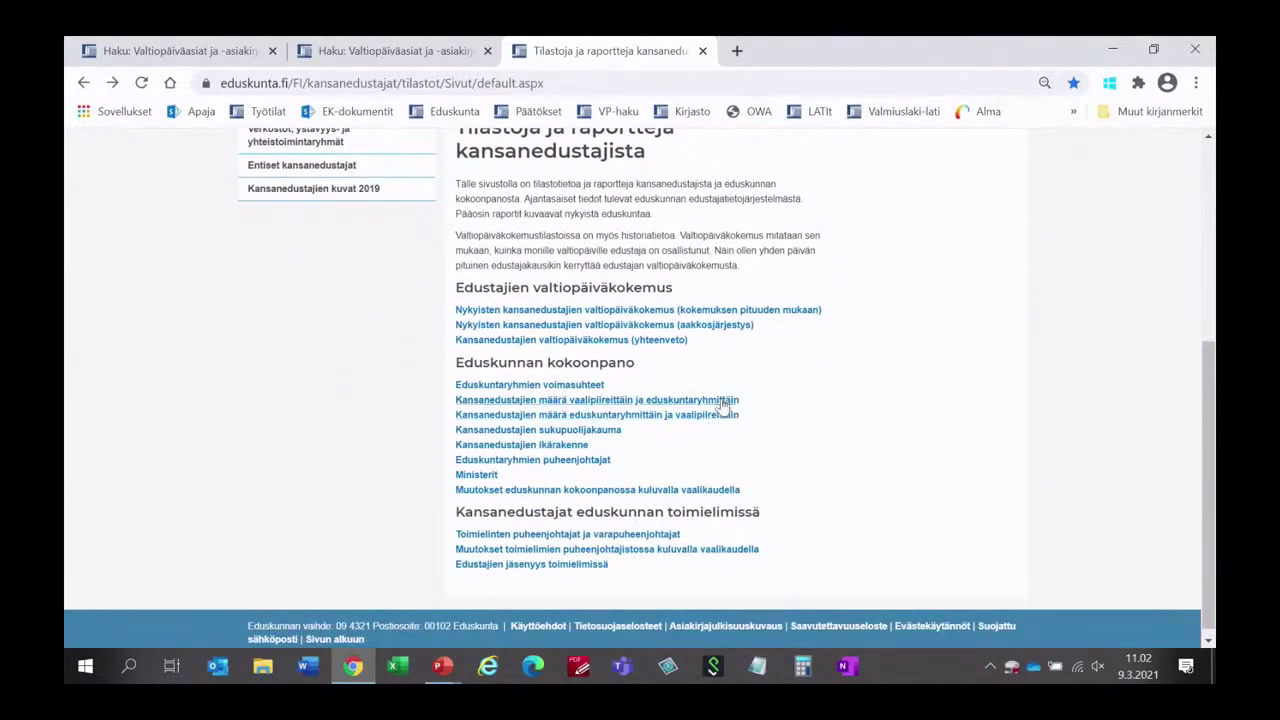